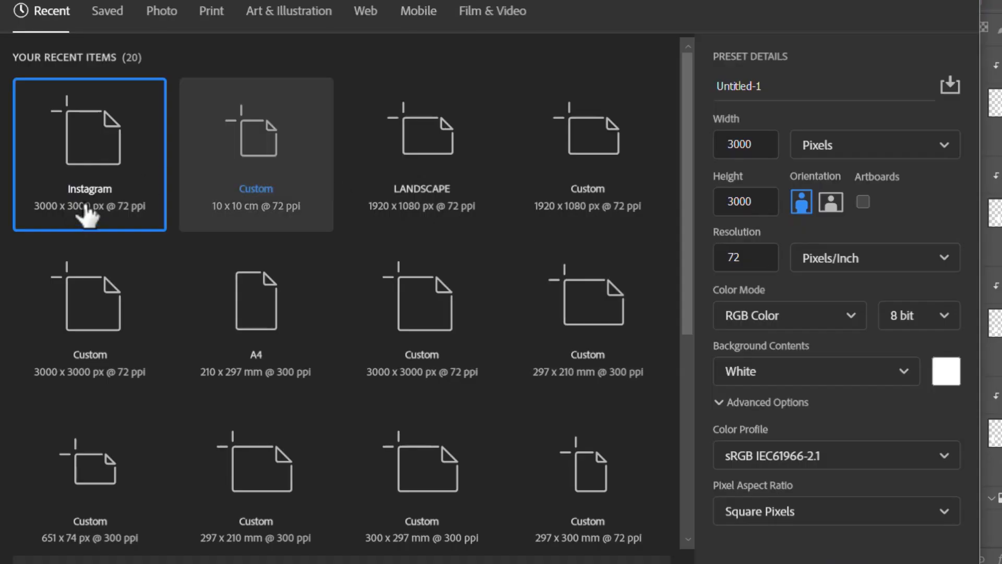
Create a new document from the Instagram preset, 3000 x 3000 px at 72 ppi.
left_click(90, 211)
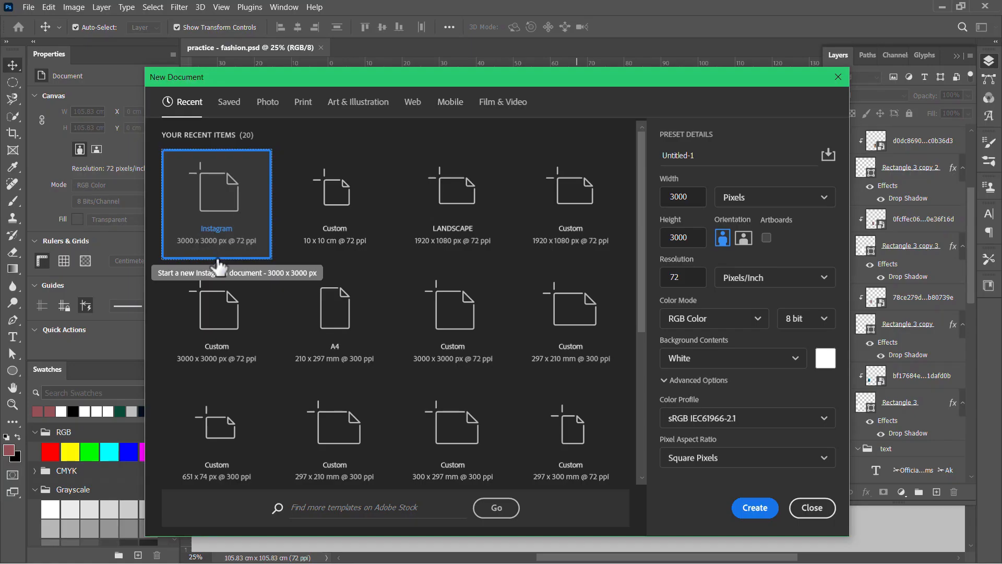
left_click(756, 507)
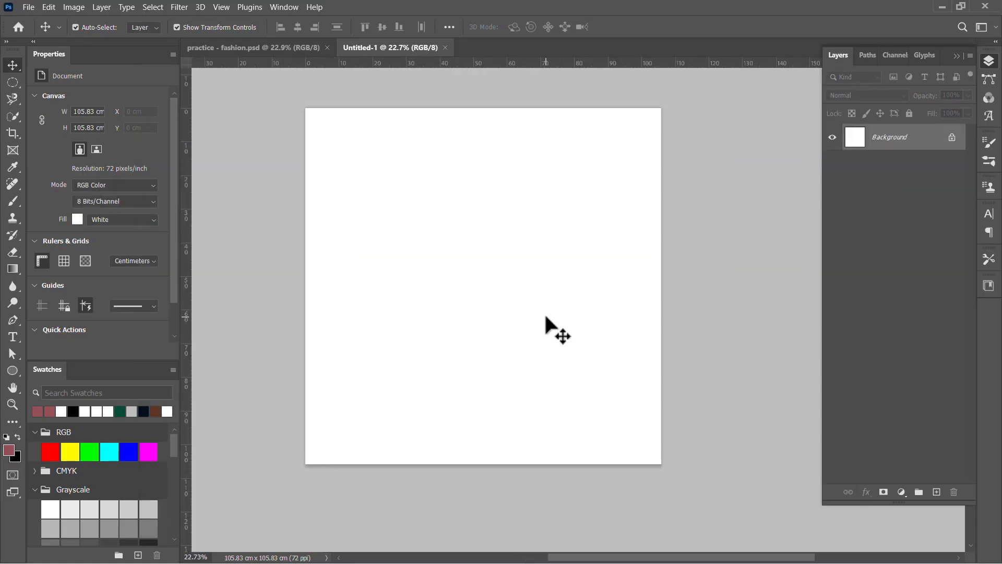
Switch to File Explorer and place f8dcdbb9eae6ba962268658abc1675c2.jpg from New folder (2) into the new Photoshop document.
key("alt+Tab")
left_click(784, 282)
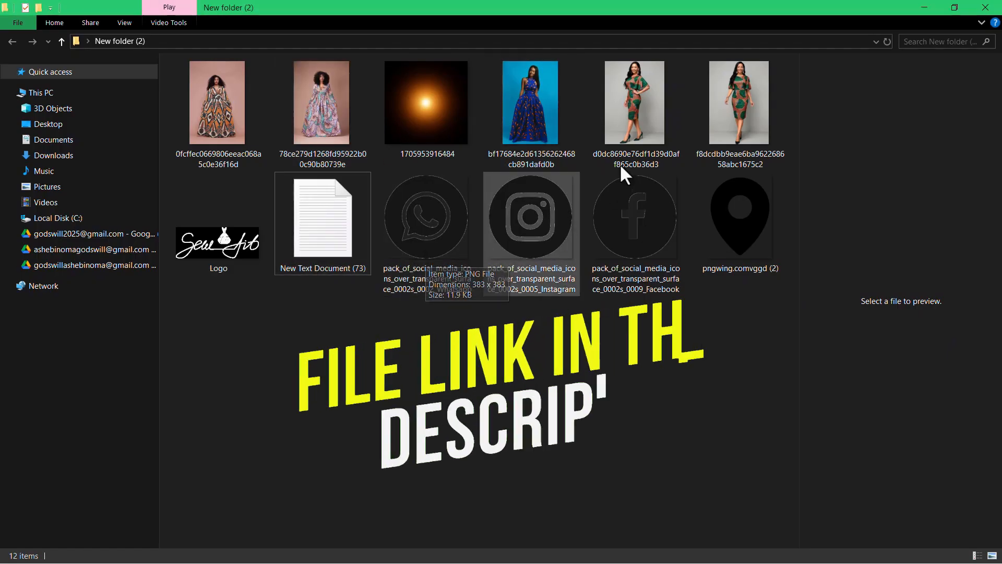
left_click(733, 118)
left_click_drag(733, 116, 572, 330)
key("alt+Tab")
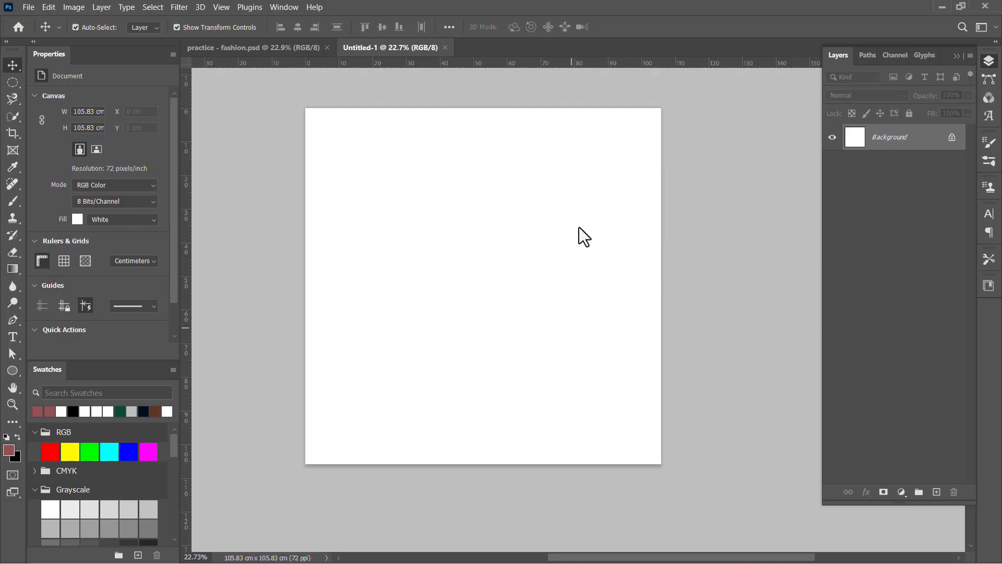
left_click_drag(549, 291, 627, 191)
left_click(647, 27)
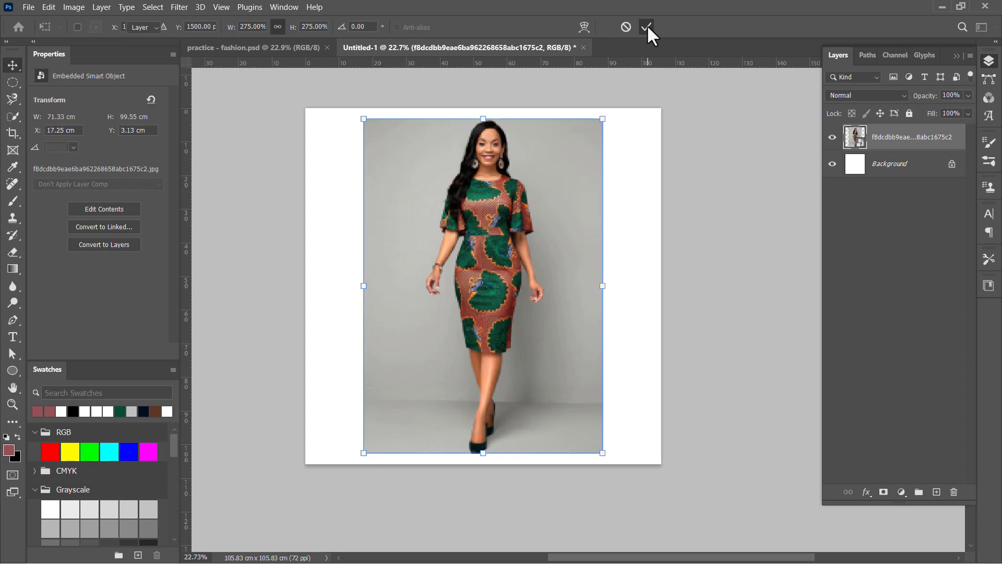
Select the woman with the Subject command and add a layer mask that hides her grey backdrop.
left_click(153, 7)
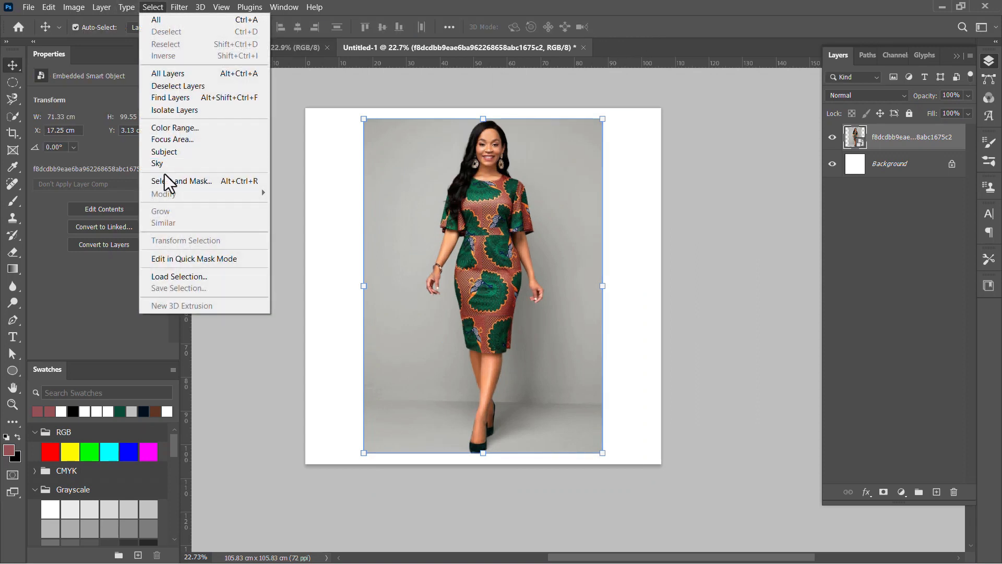
left_click(190, 151)
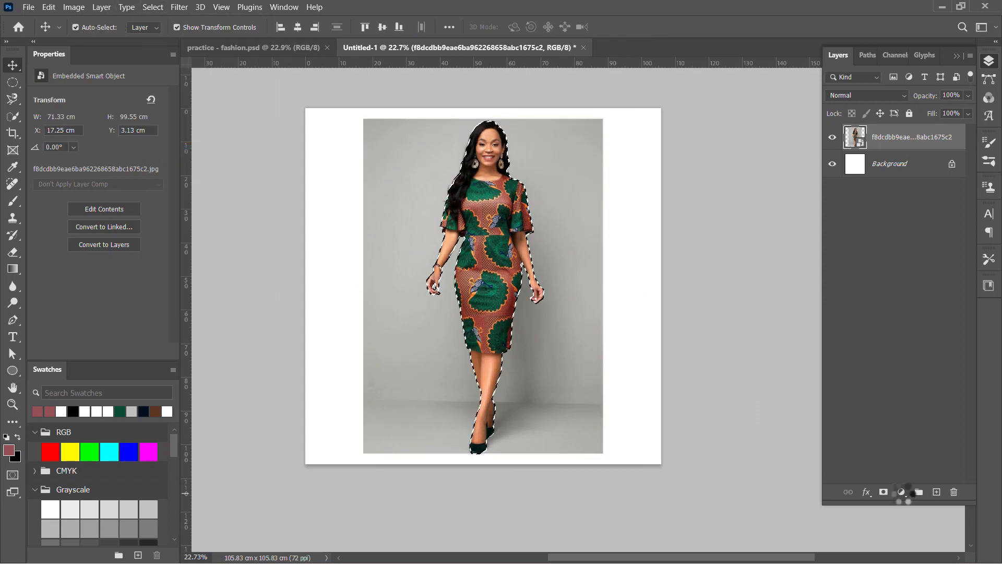
left_click(884, 491)
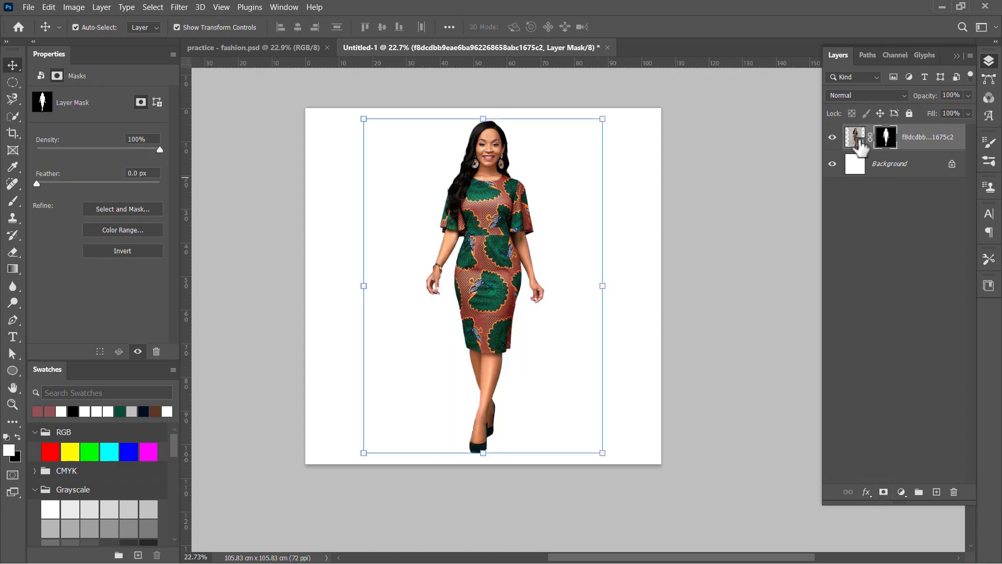
Rasterize the woman's layer and apply its layer mask.
right_click(859, 145)
right_click(929, 134)
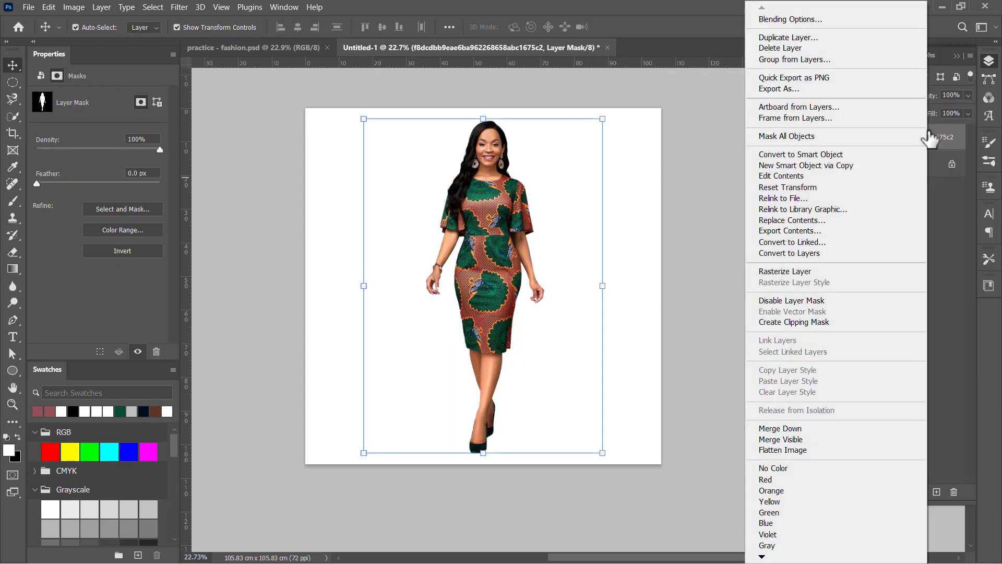
left_click(832, 270)
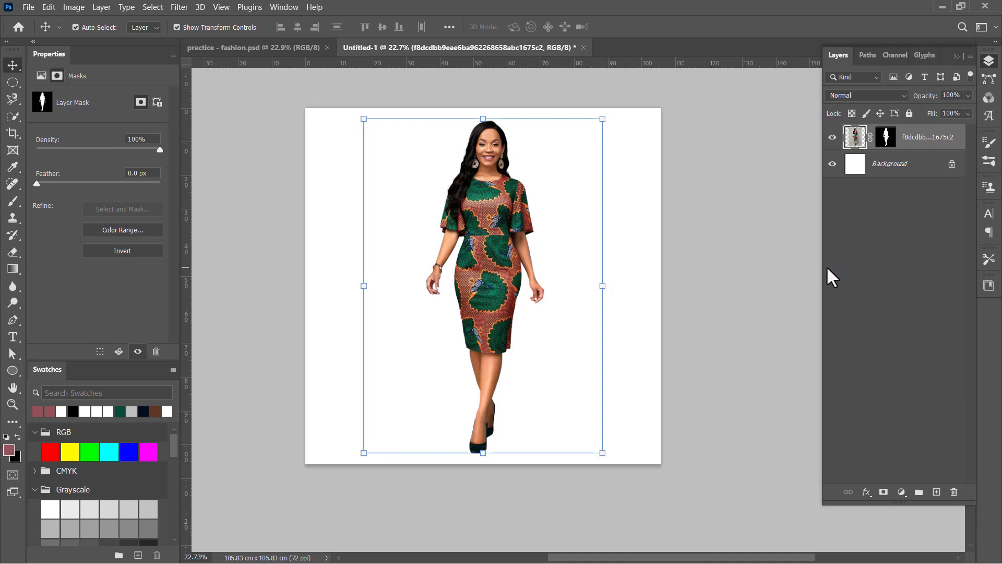
right_click(903, 148)
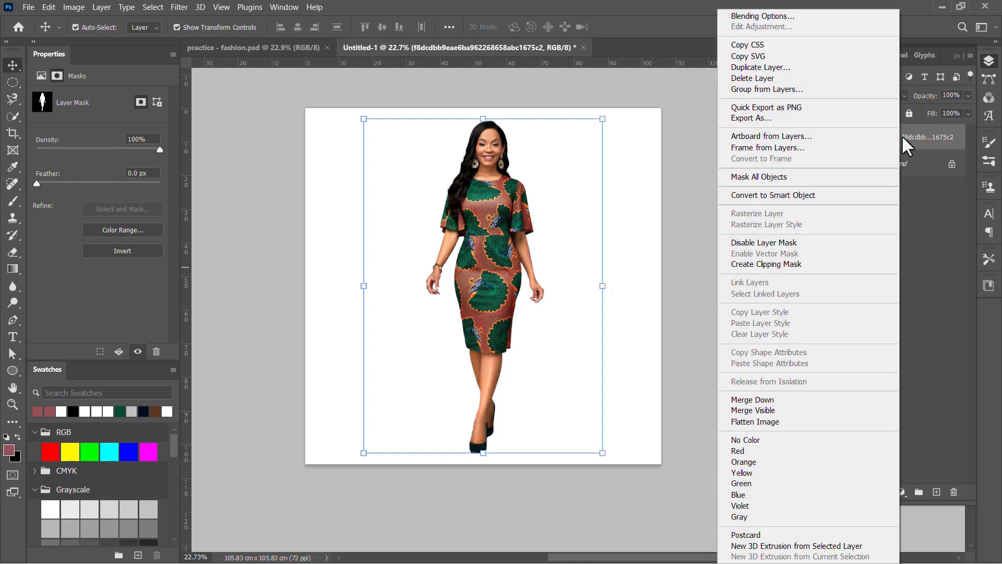
left_click(911, 135)
right_click(889, 144)
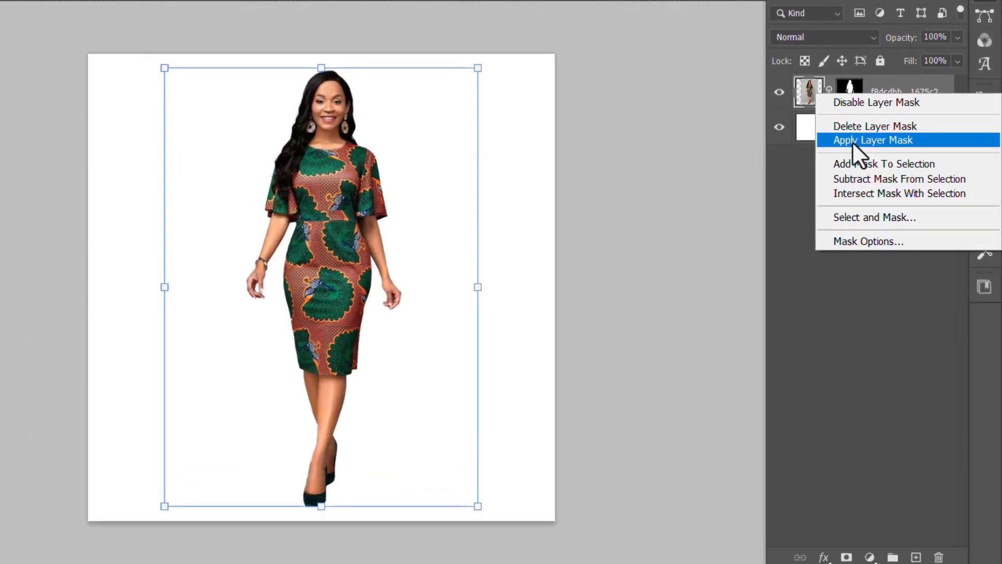
left_click(853, 142)
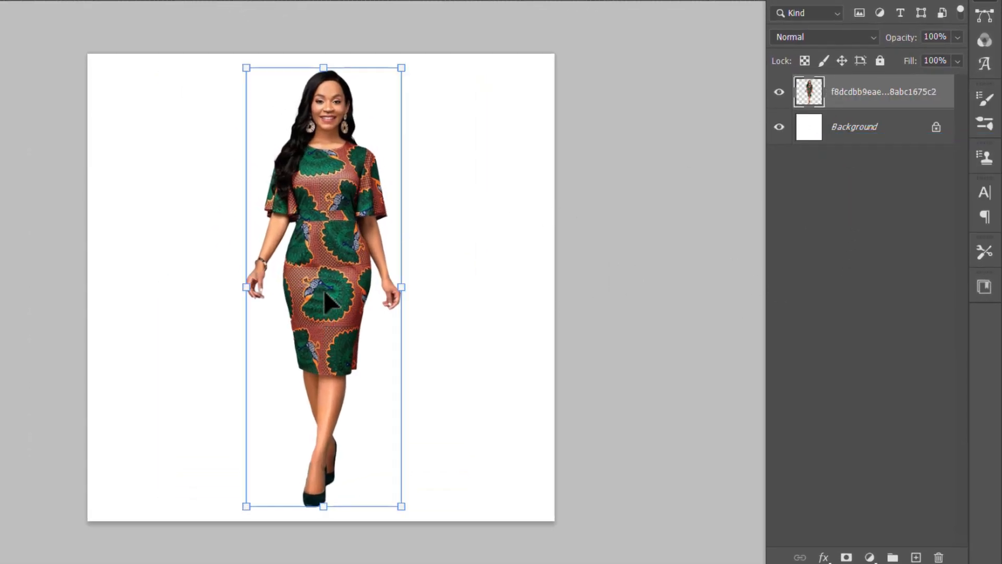
Move the woman to the lower right of the canvas and enlarge her to about 40 x 114 cm.
left_click_drag(324, 291, 433, 395)
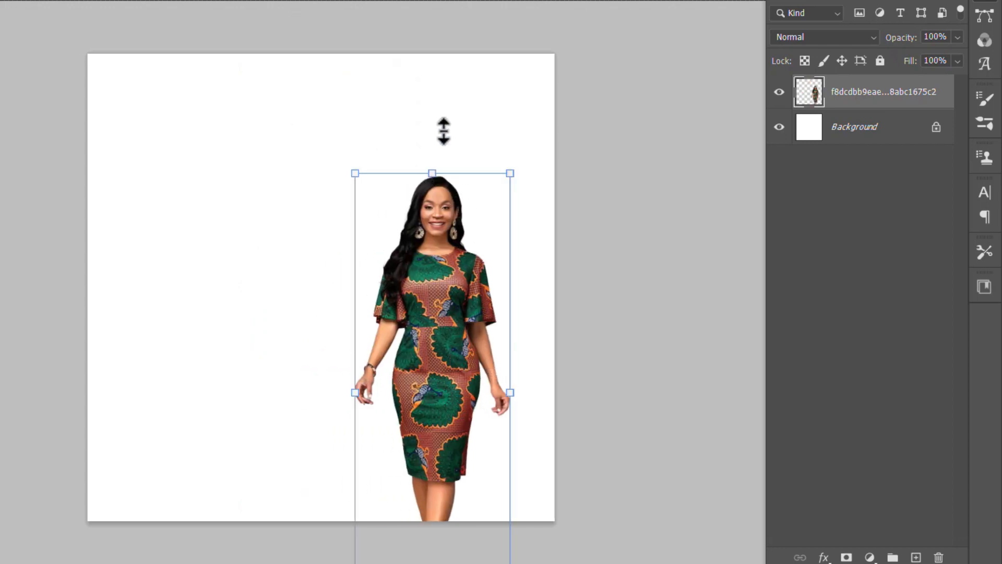
left_click_drag(443, 125, 485, 34)
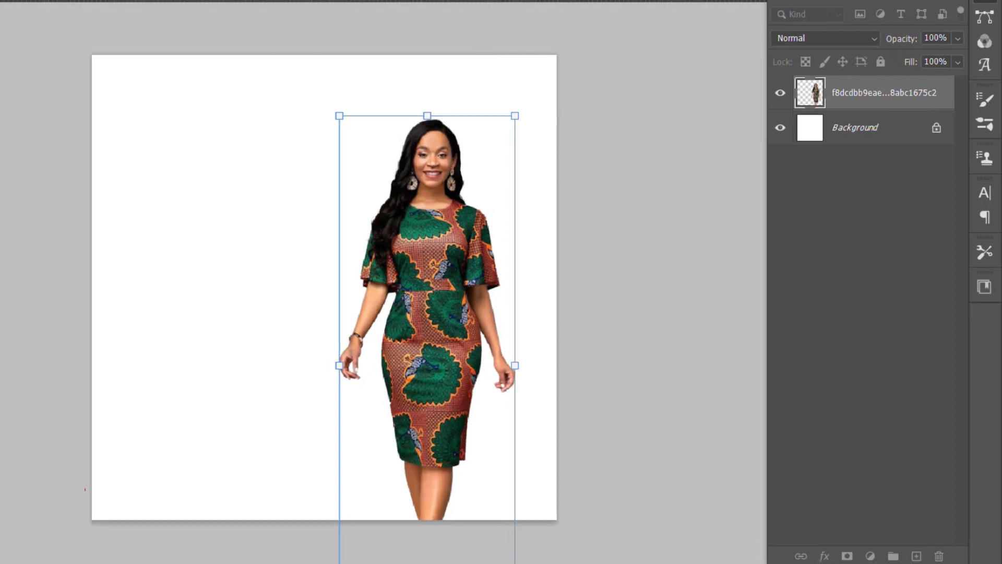
key("Return")
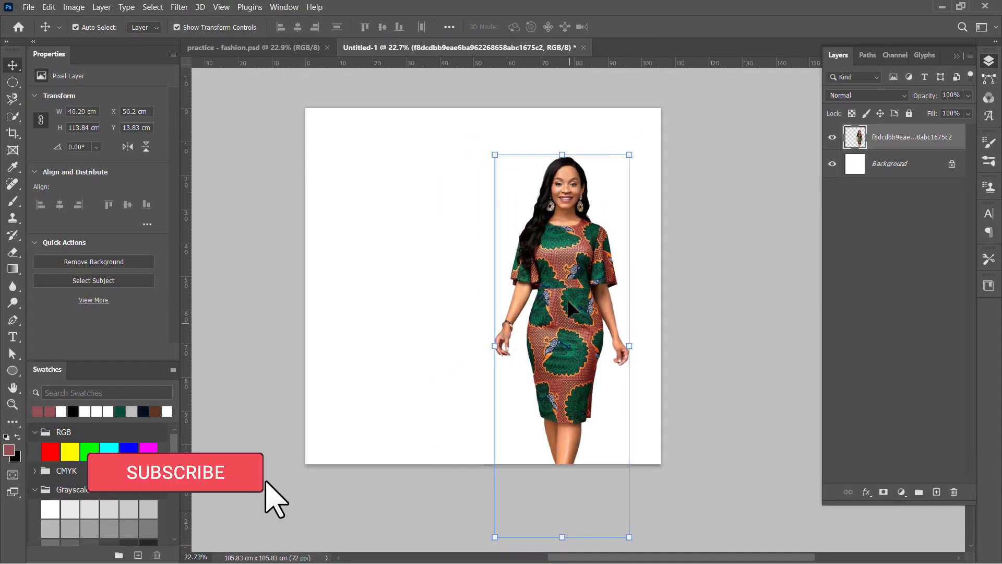
Duplicate the woman onto the left half of the canvas and scale the copy up to about 173%.
left_click_drag(572, 303, 421, 315)
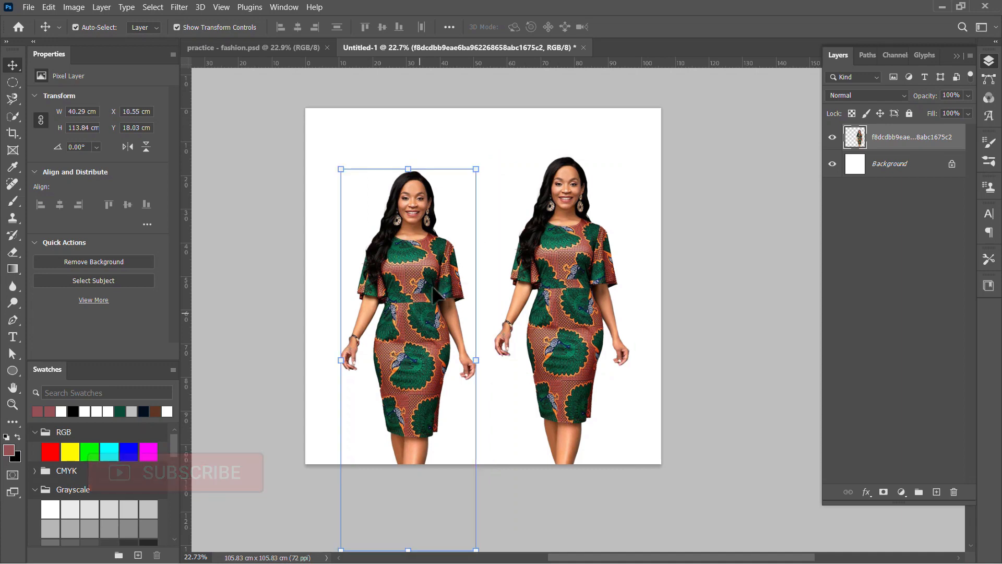
key("ctrl+t")
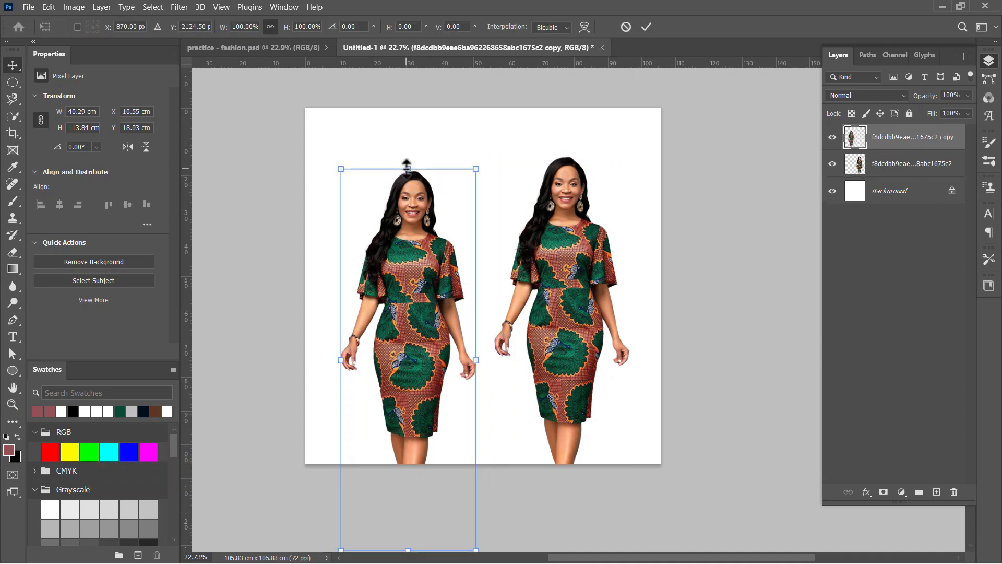
left_click_drag(409, 169, 423, 52)
left_click_drag(429, 272, 434, 444)
left_click_drag(416, 210, 415, 138)
left_click_drag(443, 357, 440, 399)
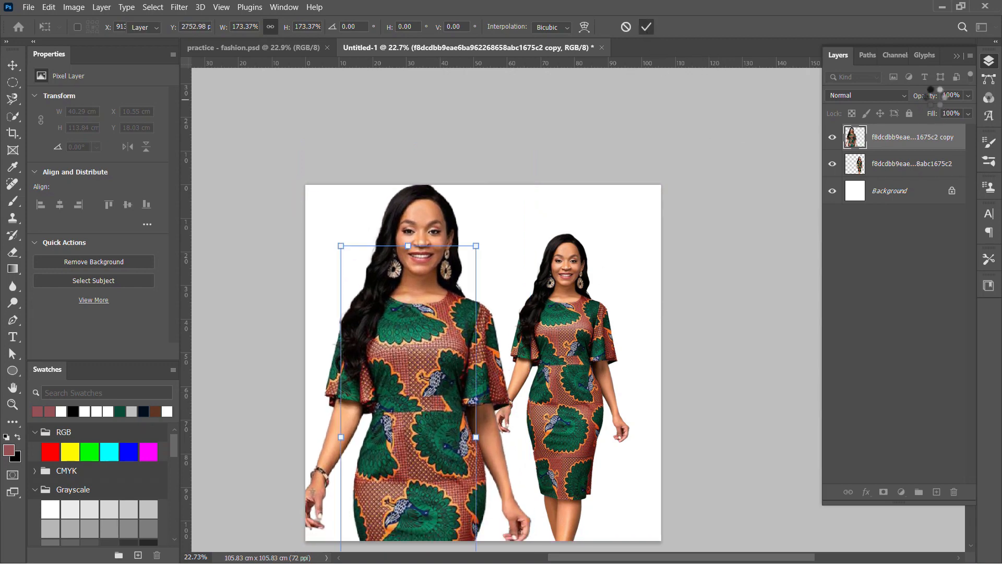
Lower the enlarged copy's opacity to 7% and stack its layer beneath the original woman.
left_click_drag(927, 96, 916, 176)
Unlock the Background layer and group it with the faded copy under the name bkg.
left_click(953, 191)
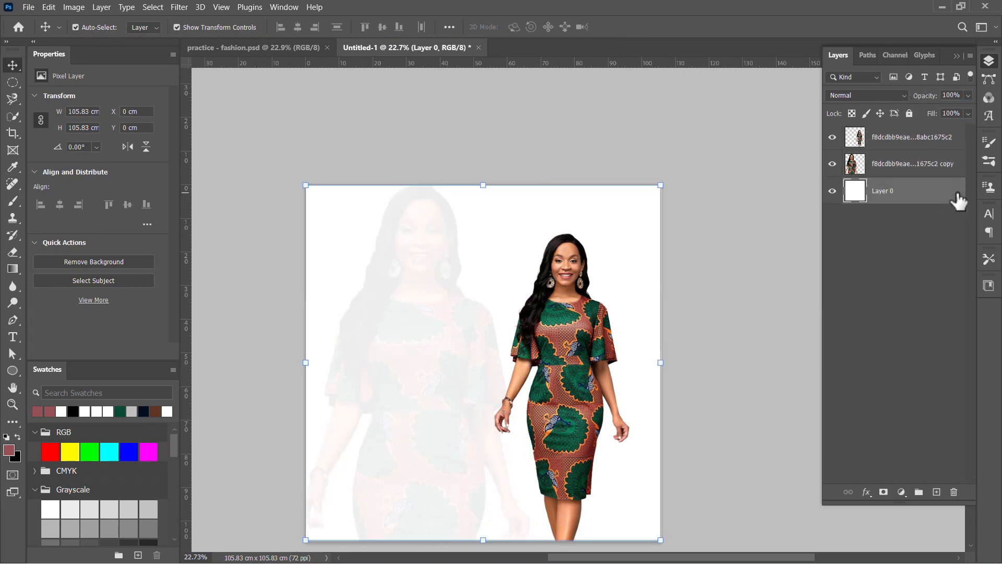
left_click(945, 175, "shift")
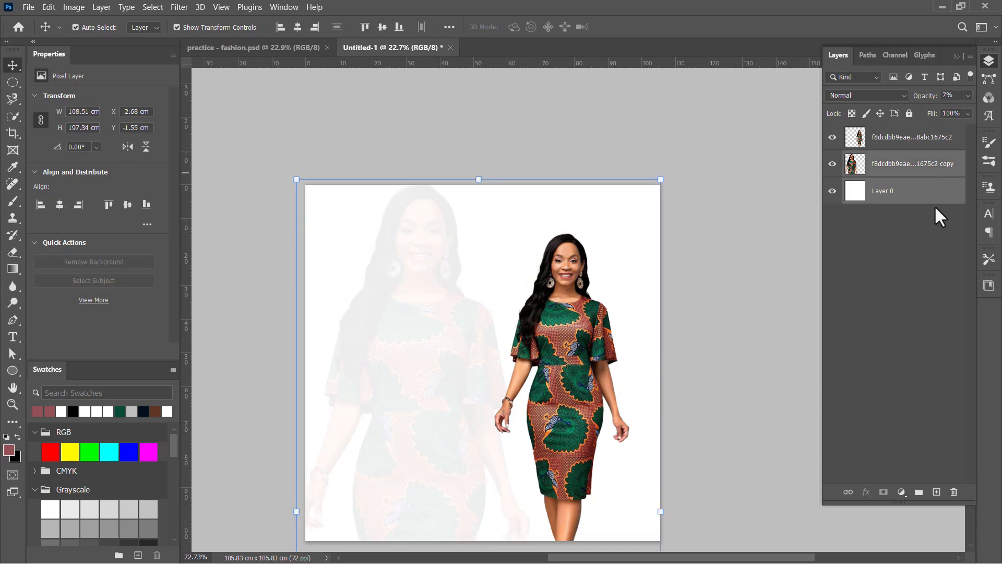
key("ctrl+g")
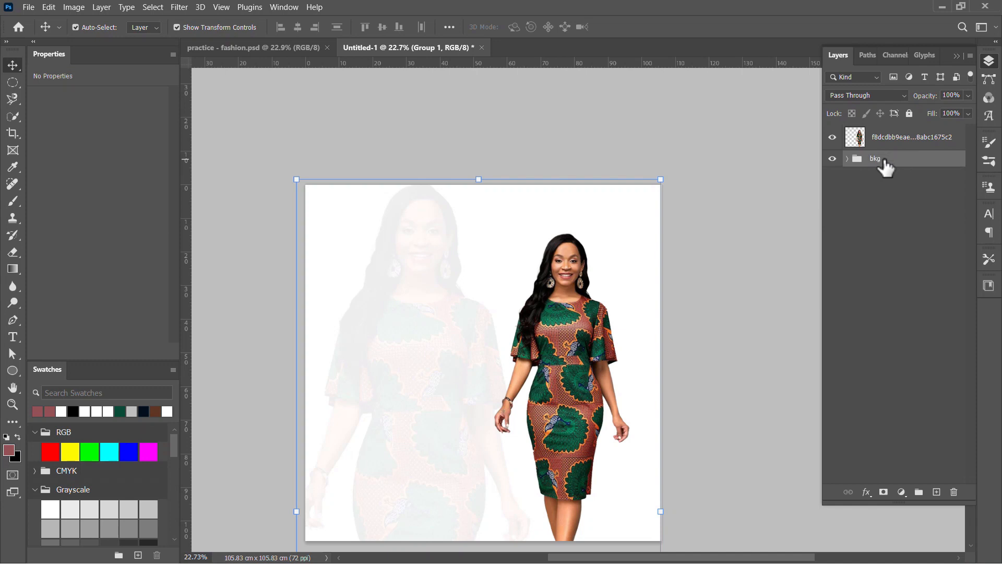
Start a text layer over the faded figure near its neck.
scroll(634, 353, "down", 2)
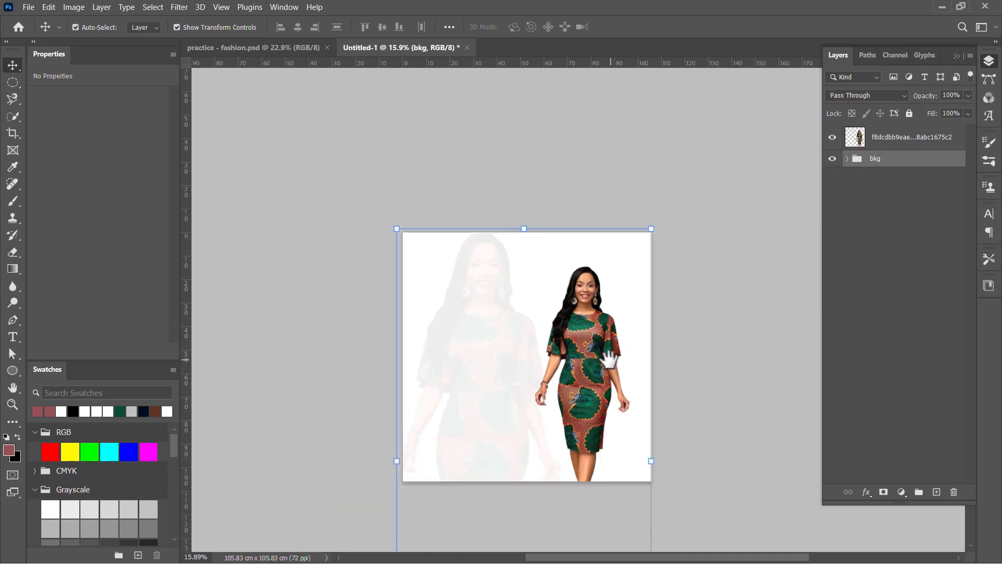
left_click(731, 319)
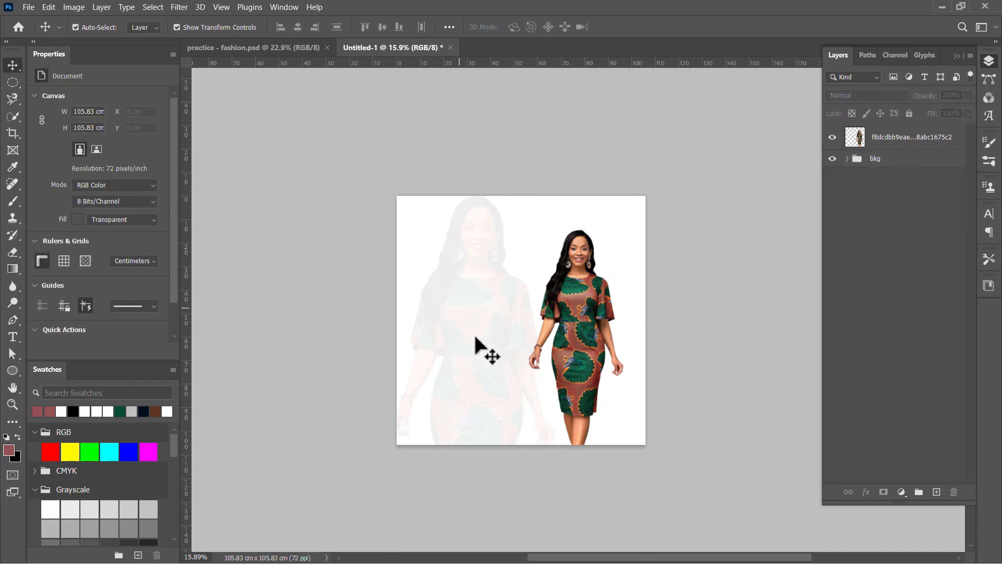
scroll(475, 338, "up", 1)
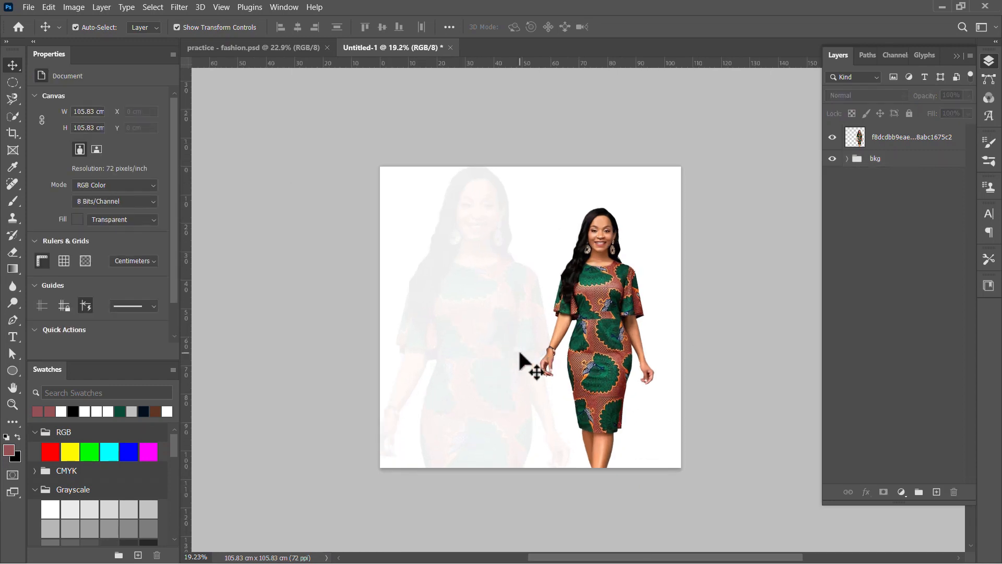
left_click(12, 337)
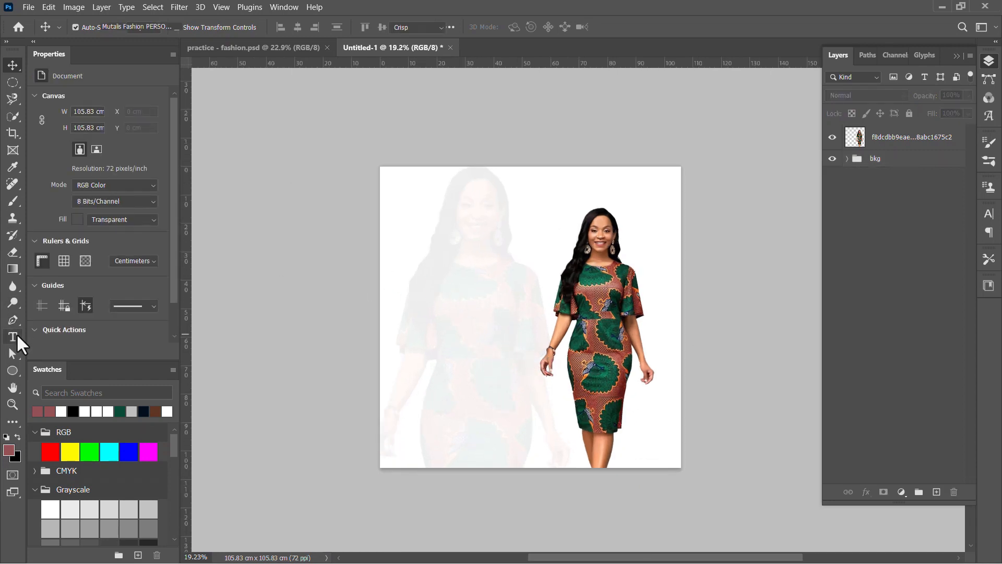
scroll(438, 245, "up", 1)
left_click(437, 246)
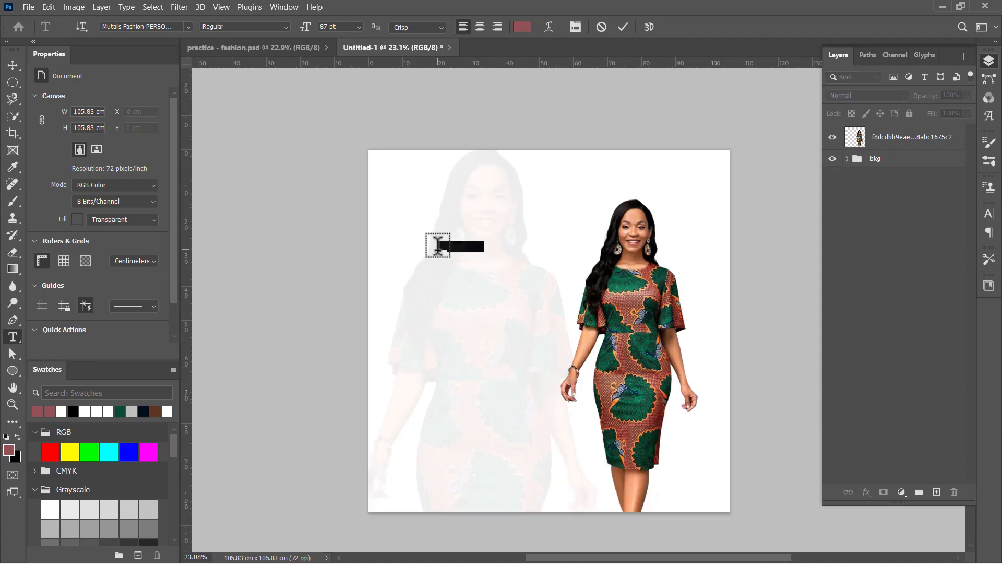
Open New Text Document (73) from File Explorer and copy the line "Wanna Make a Statement?".
key("alt+Tab")
left_click(361, 277)
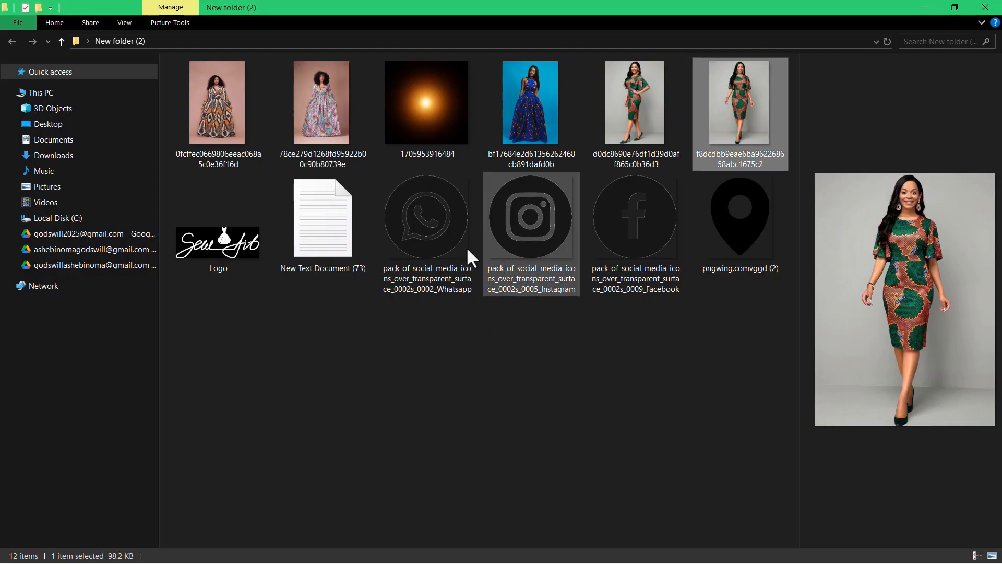
left_click(321, 233)
double_click(316, 231)
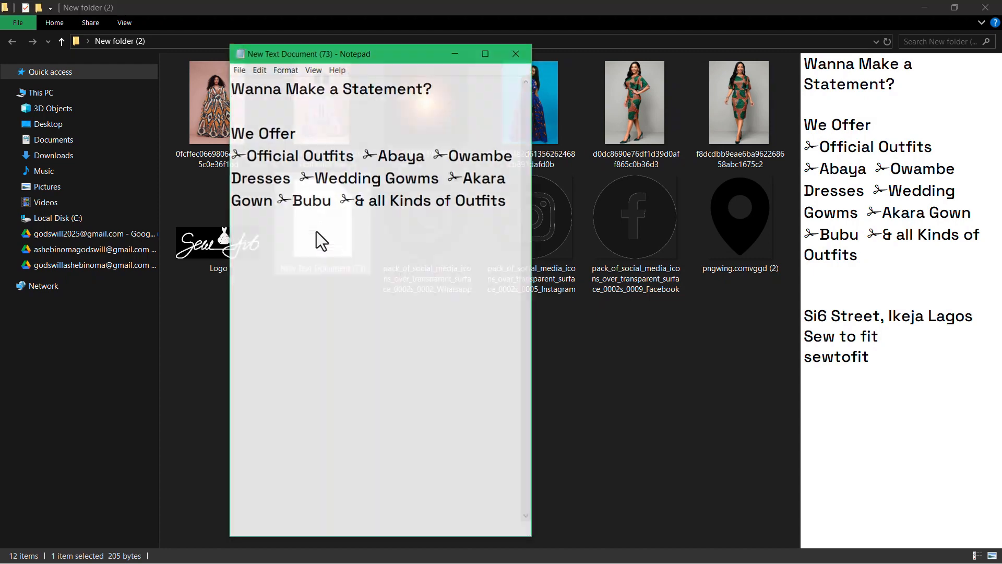
left_click_drag(441, 90, 217, 84)
key("ctrl+c")
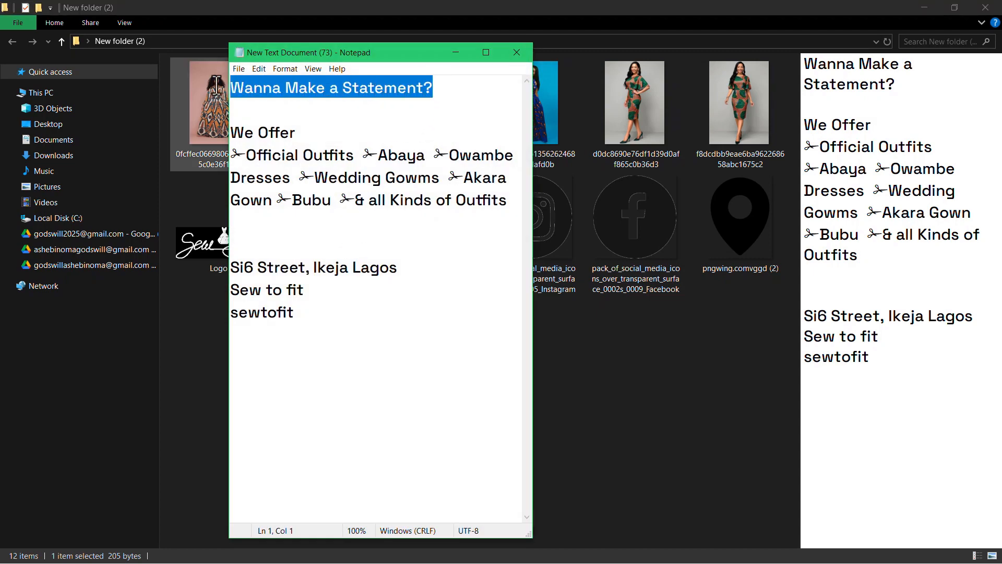
Back in Photoshop, paste the headline into the text layer and break it into three lines: "Wanna", "Make", "a Statement?".
key("alt+Tab")
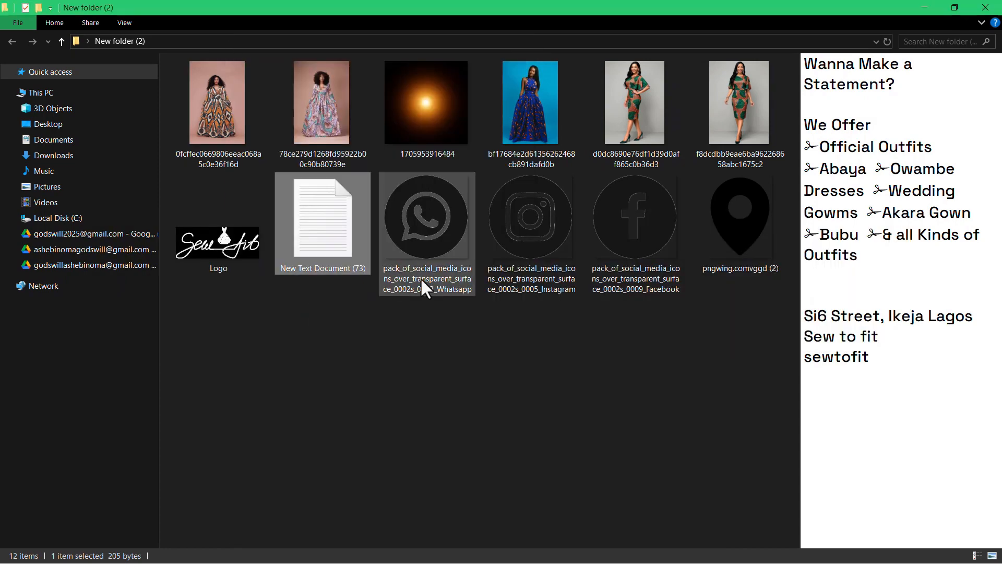
key("alt+Tab")
left_click(478, 276)
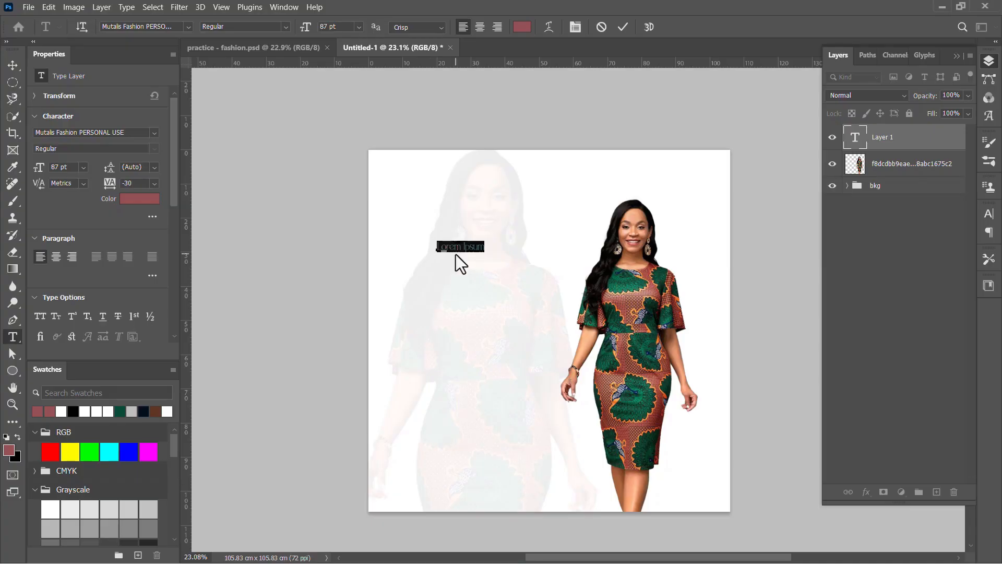
key("ctrl+v")
scroll(473, 243, "up", 5)
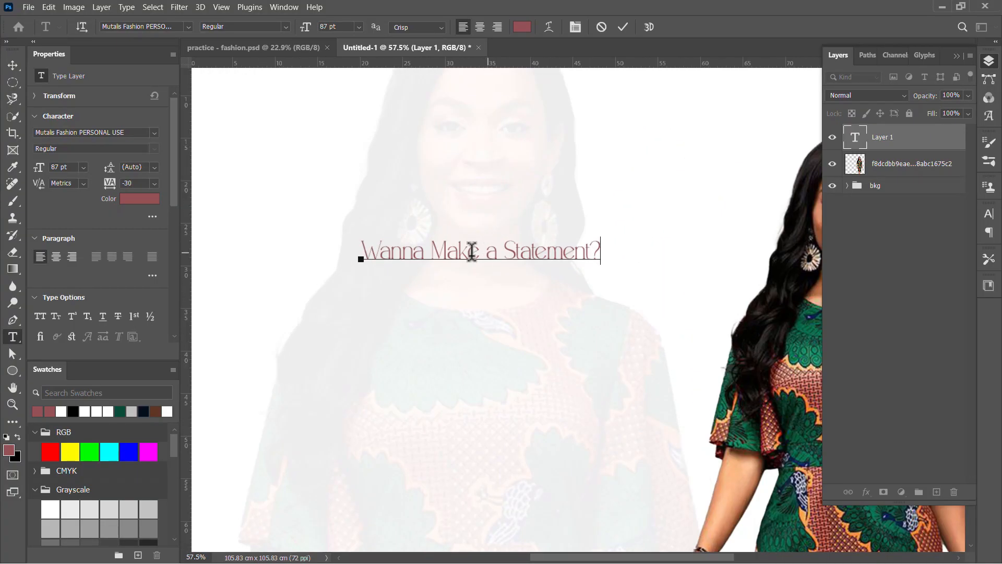
key("Return")
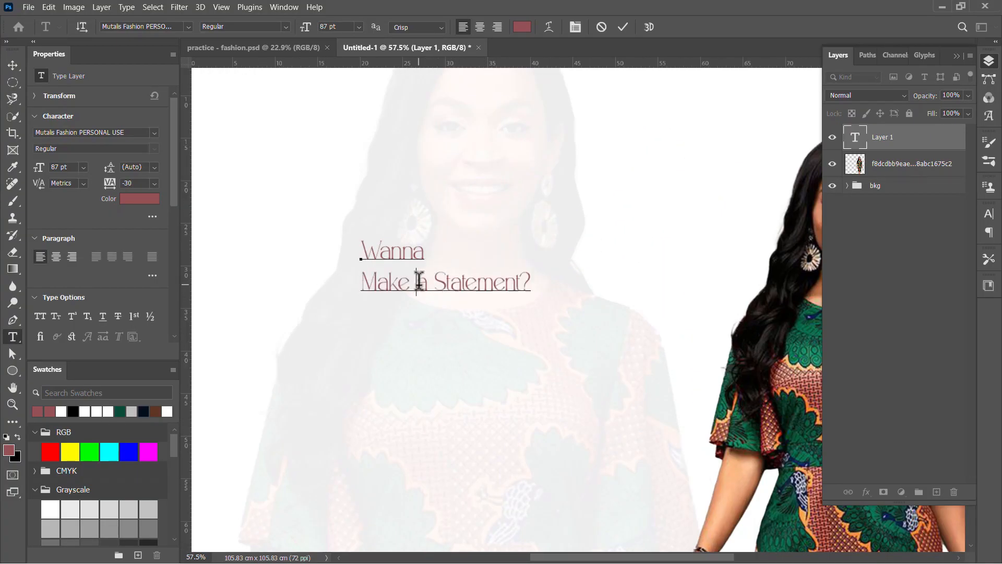
key("Return")
Set the whole headline's font size to 243 pt and its leading to 198 pt.
key("ctrl+a")
mouse_move(40, 167)
left_mouse_down()
mouse_move(142, 188)
mouse_move(101, 170)
mouse_move(49, 167)
left_mouse_up()
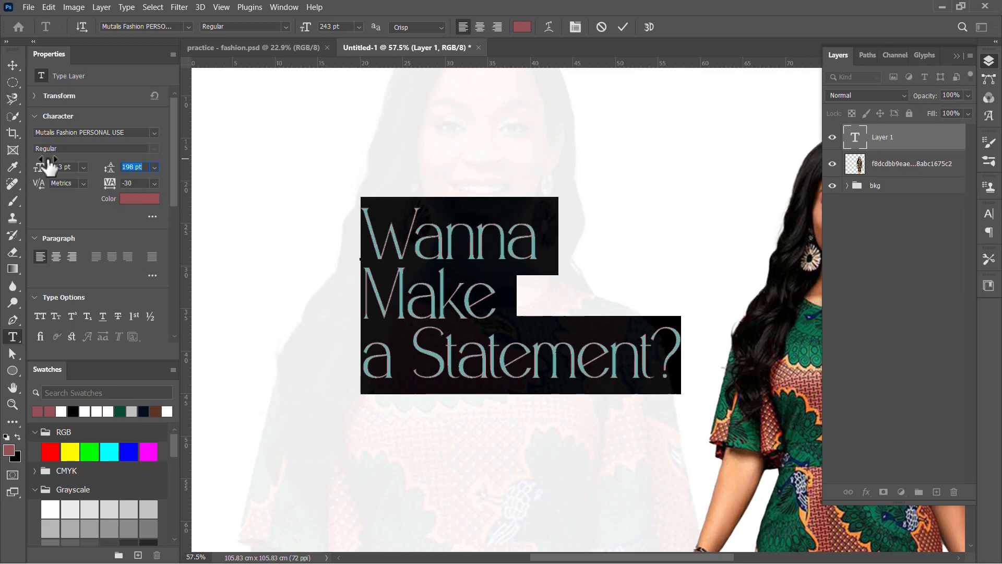
Rebreak the headline so its three lines read "Wanna", "Make a" and "Statement?", and commit the text.
left_click(362, 356)
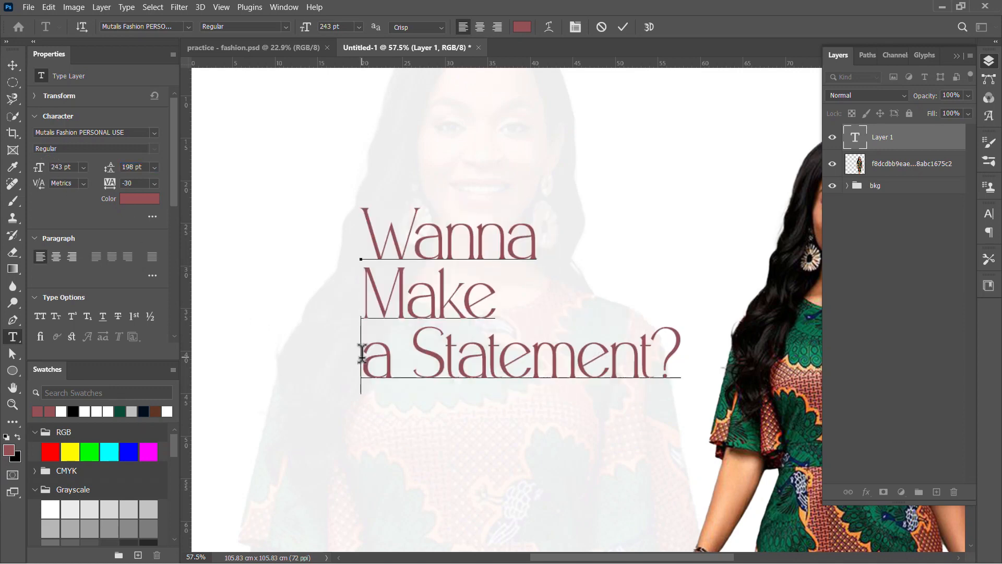
key("BackSpace")
key("Return")
key("BackSpace")
key("BackSpace")
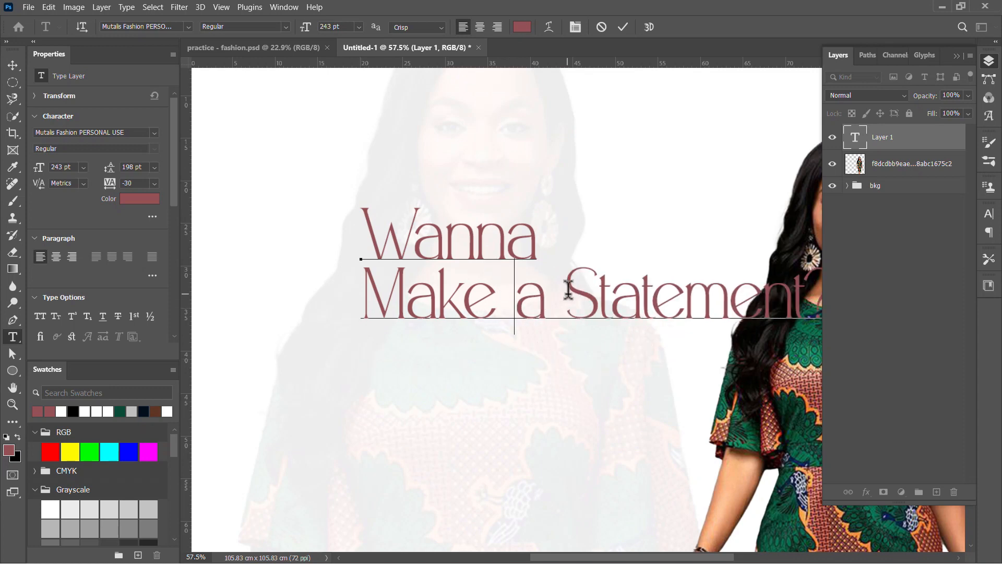
key("Return")
key("ctrl+Return")
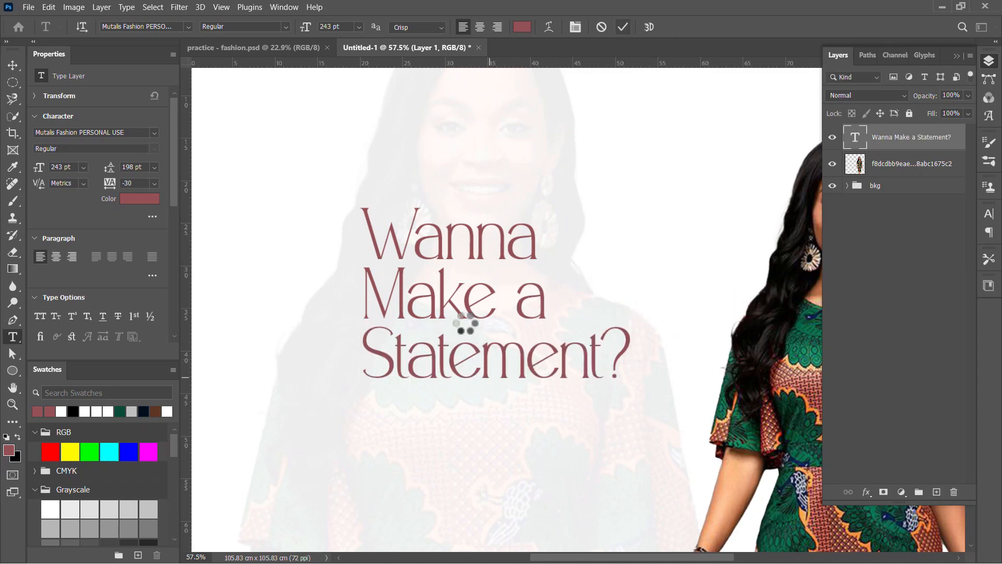
Scale the headline up to about 156% and shift it up and left over the faded figure.
key("ctrl+0")
left_click(11, 63)
scroll(496, 302, "down", 3)
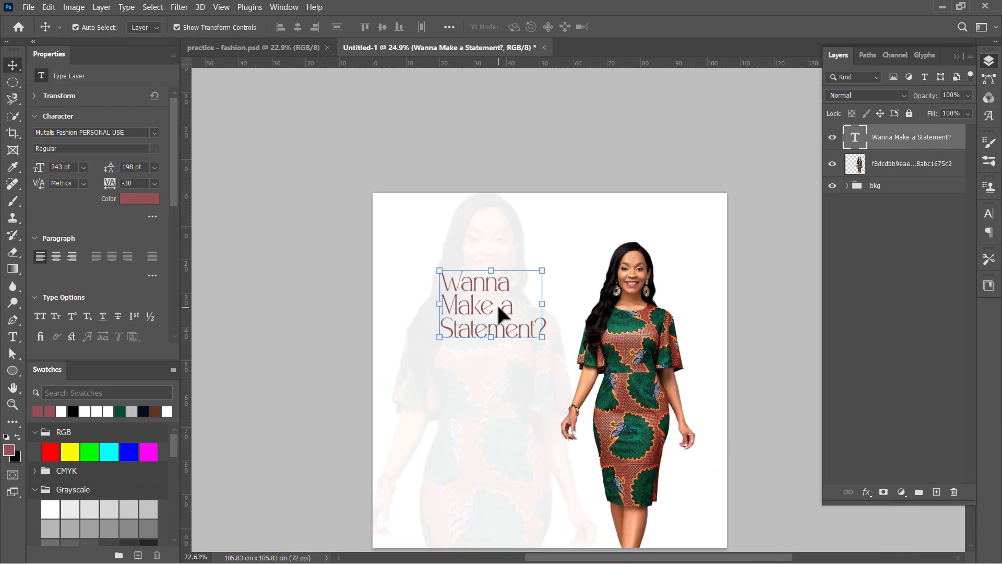
left_click_drag(497, 303, 453, 286)
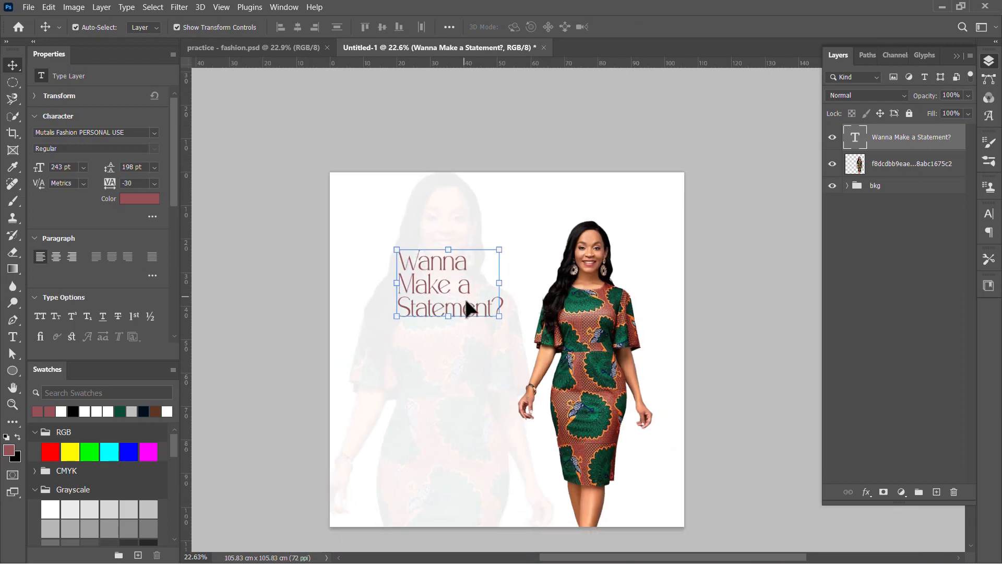
left_click(499, 317)
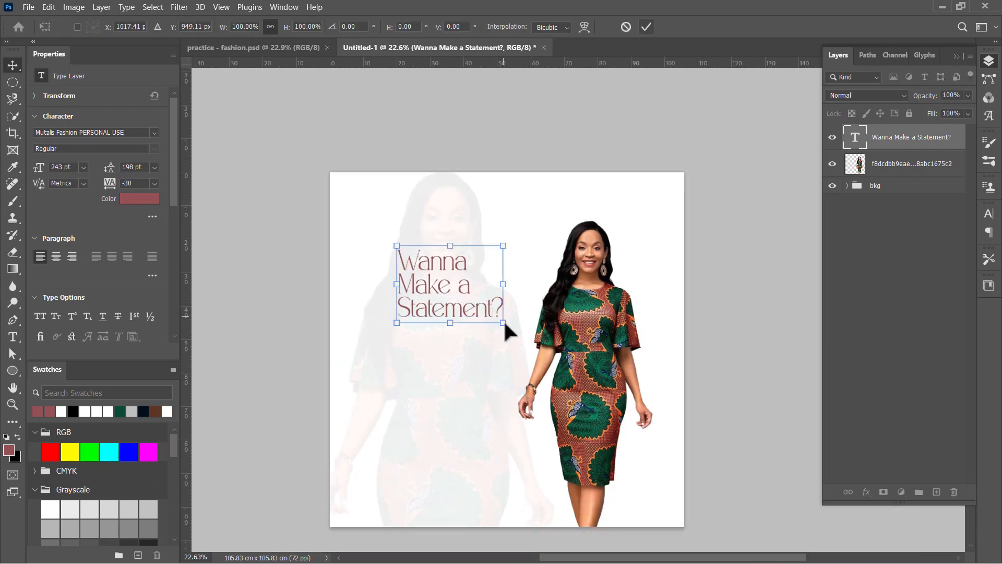
left_click_drag(504, 321, 555, 380)
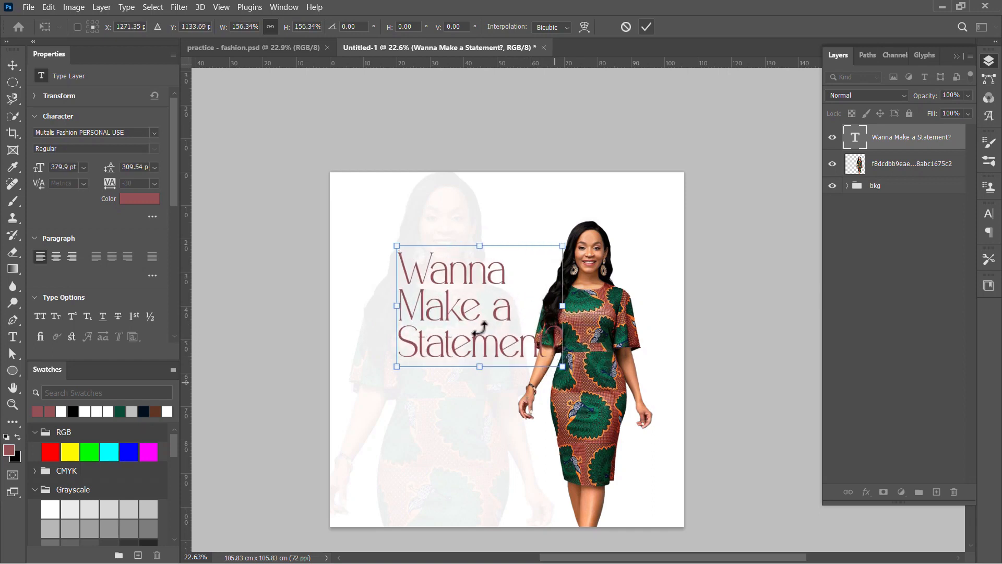
left_click_drag(452, 310, 425, 294)
left_click(648, 29)
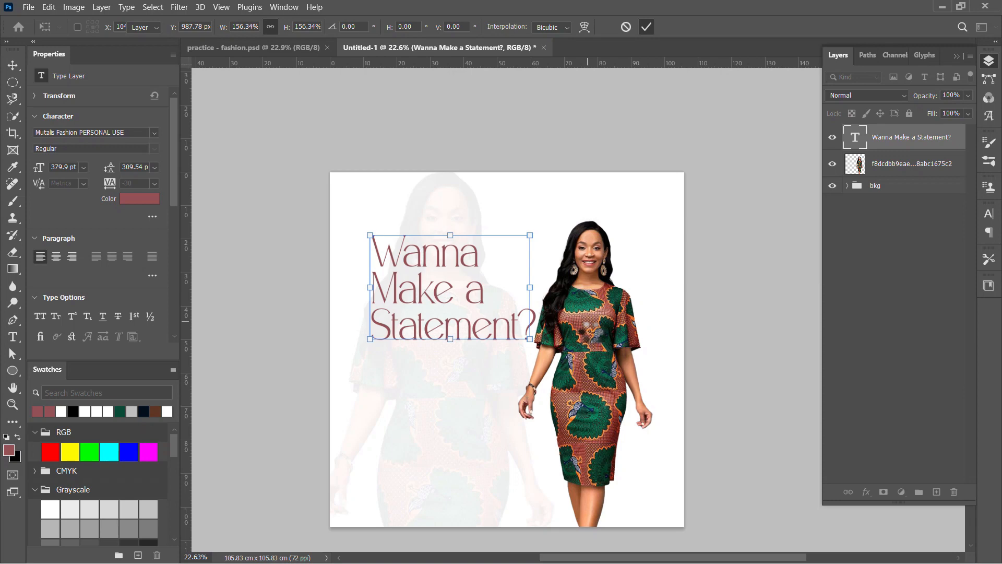
Move the cut-out model closer to the canvas's right edge, away from the headline, and clear the layer selection.
left_click_drag(593, 334, 616, 350)
left_click(470, 285)
scroll(471, 271, "down", 2)
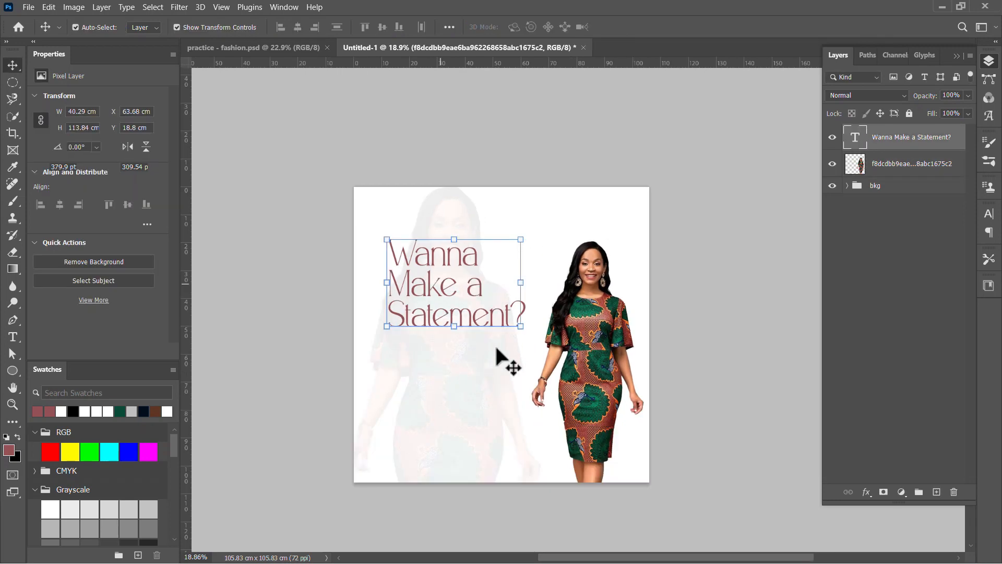
left_click(418, 530)
scroll(417, 533, "up", 3)
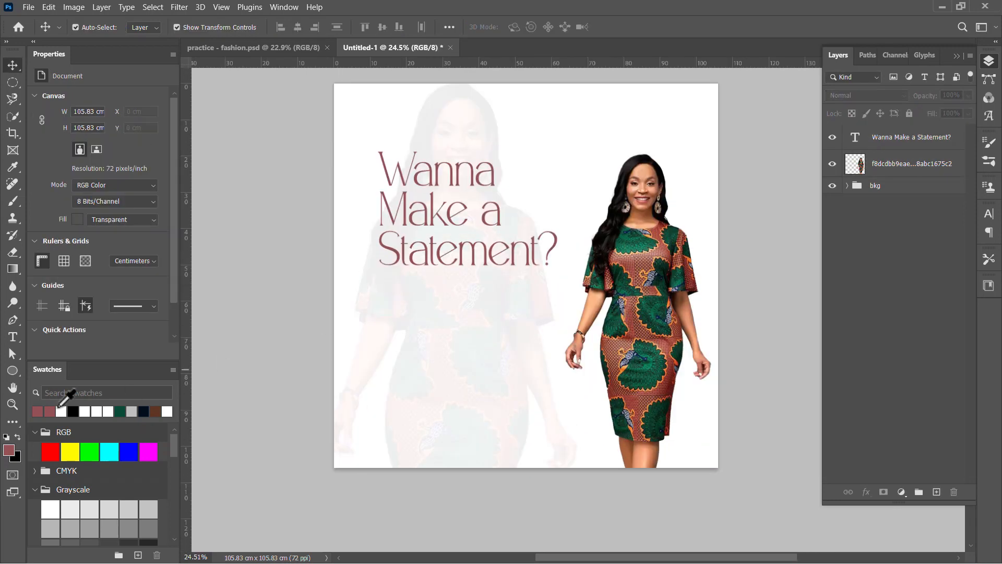
Draw a white rectangle about 979 x 198 px directly below the headline, aligned with its left edge.
right_click(16, 374)
left_click(63, 371)
left_click_drag(384, 282, 505, 303)
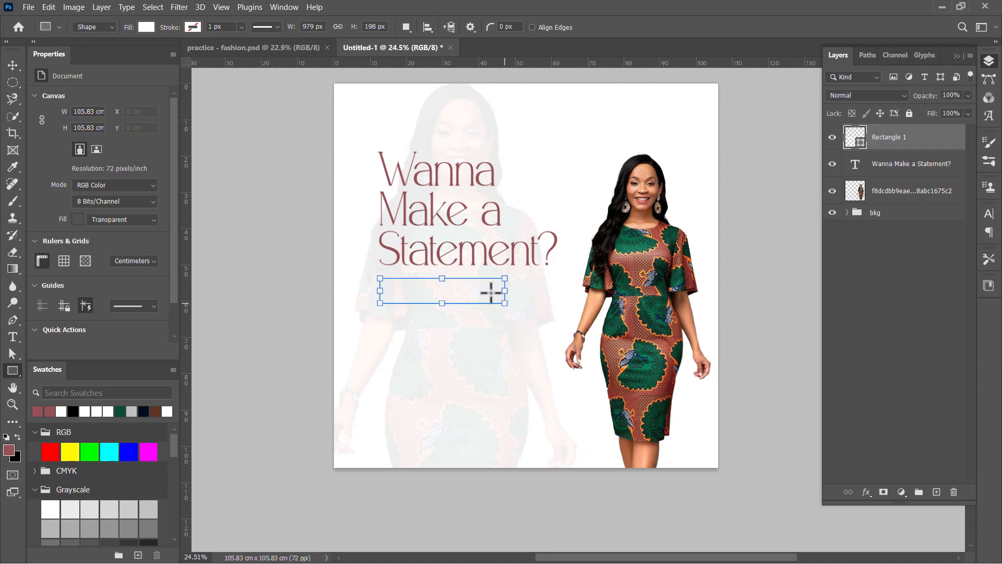
Round the rectangle's corners to about 3.46 cm for a pill shape and fill it with the dusty red foreground color.
scroll(491, 293, "up", 5)
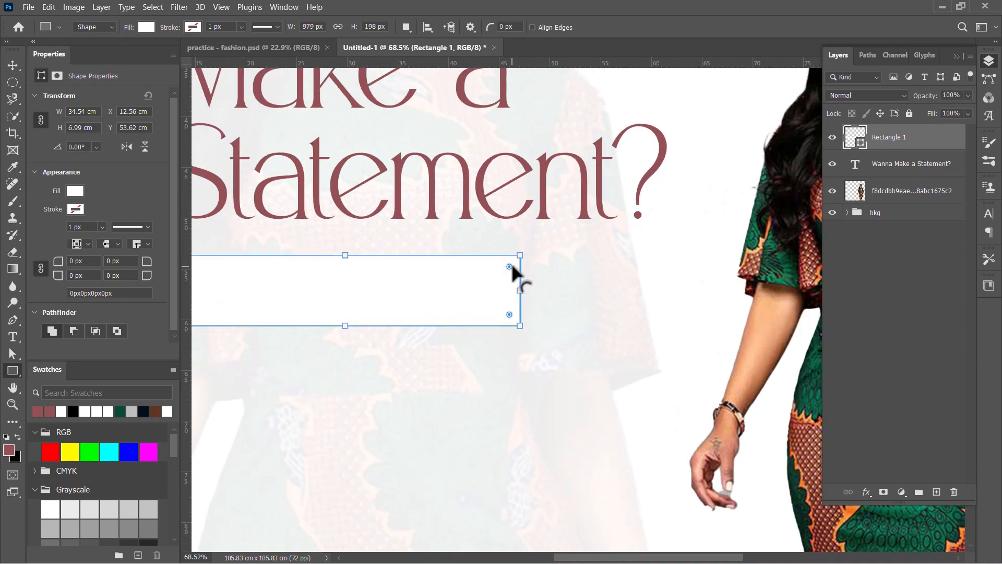
left_click_drag(509, 267, 452, 290)
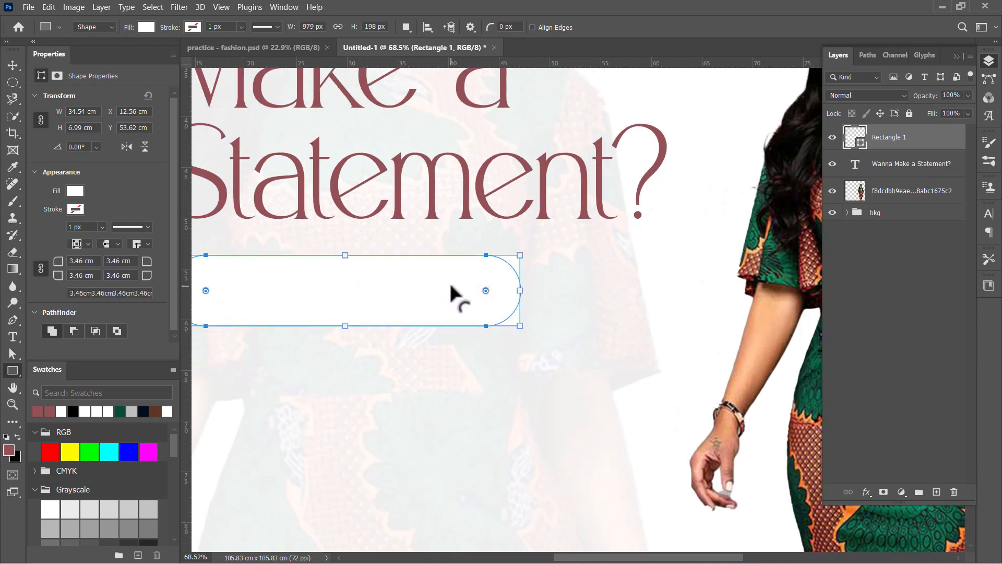
scroll(451, 287, "down", 5)
left_click_drag(360, 289, 434, 293)
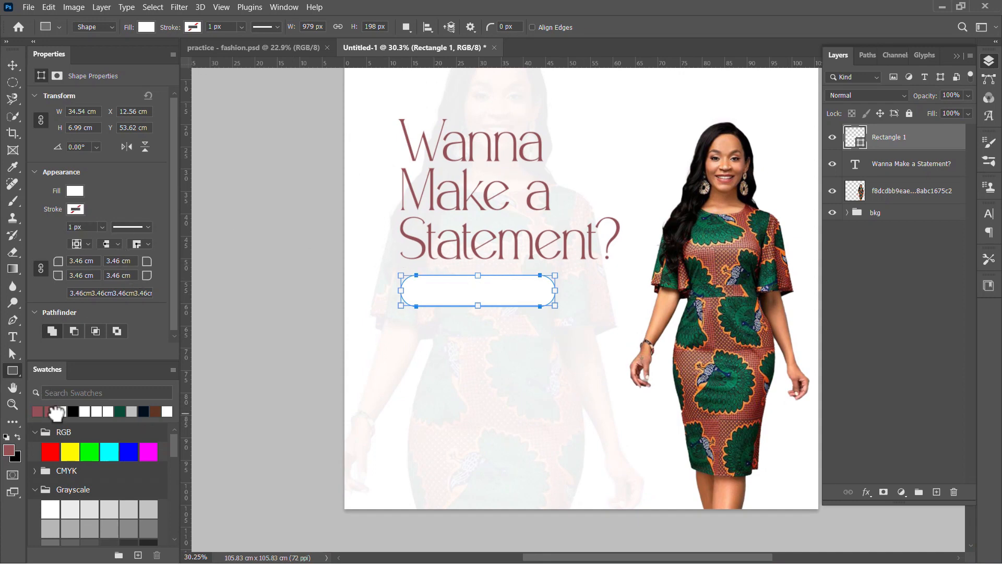
key("alt+BackSpace")
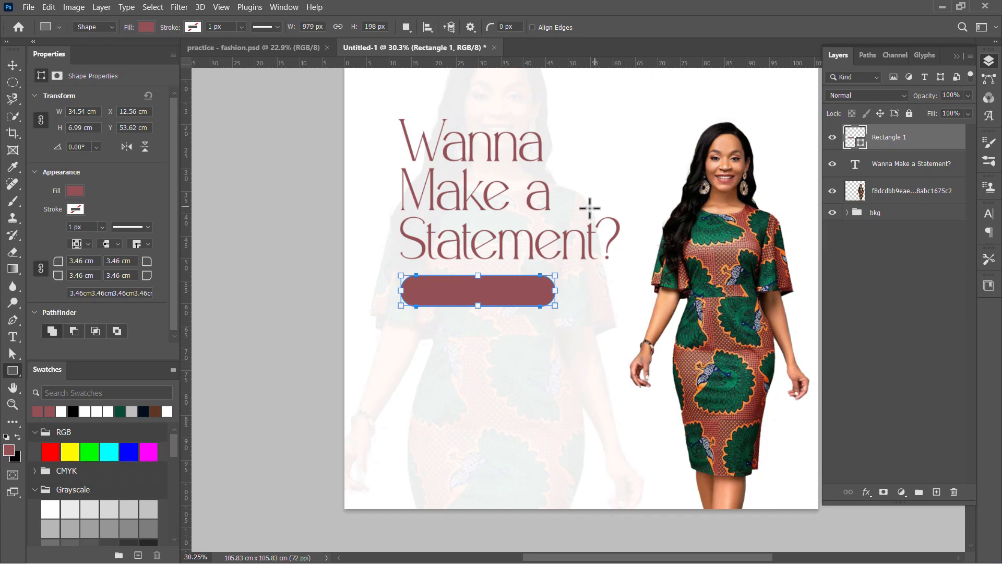
Sample a tan and a green from the model's dress, leaving green as the foreground color.
key("i")
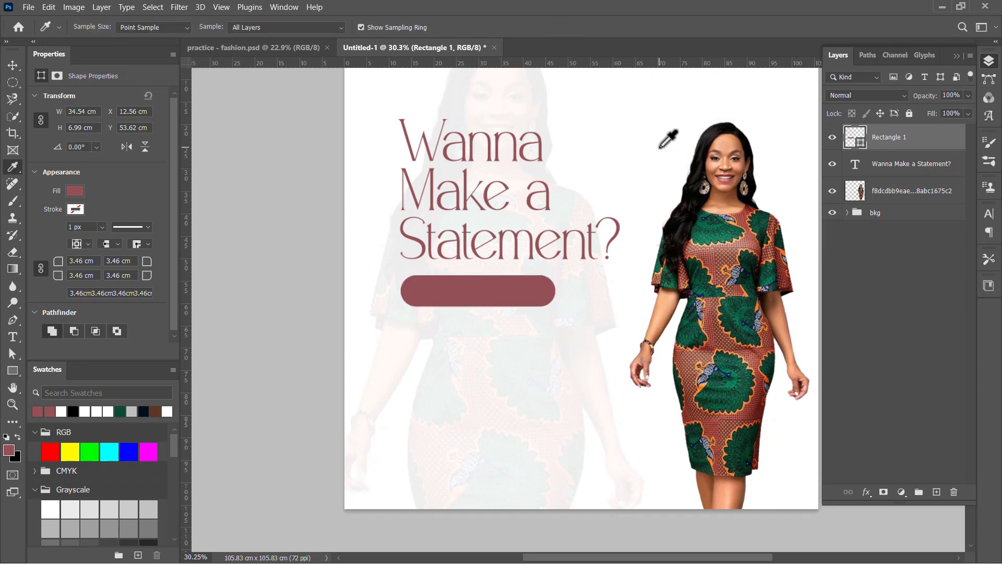
left_click(742, 252)
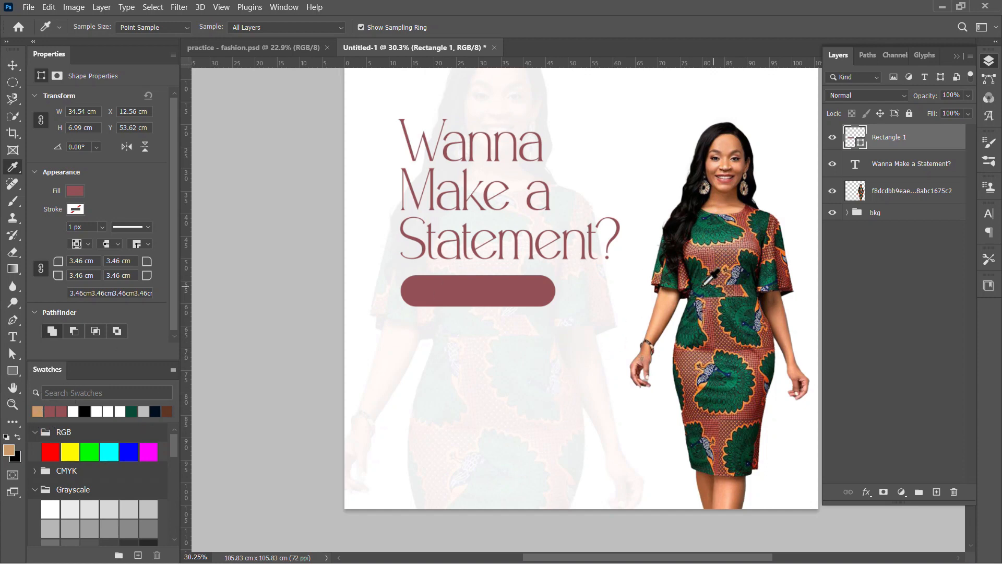
left_click(704, 285)
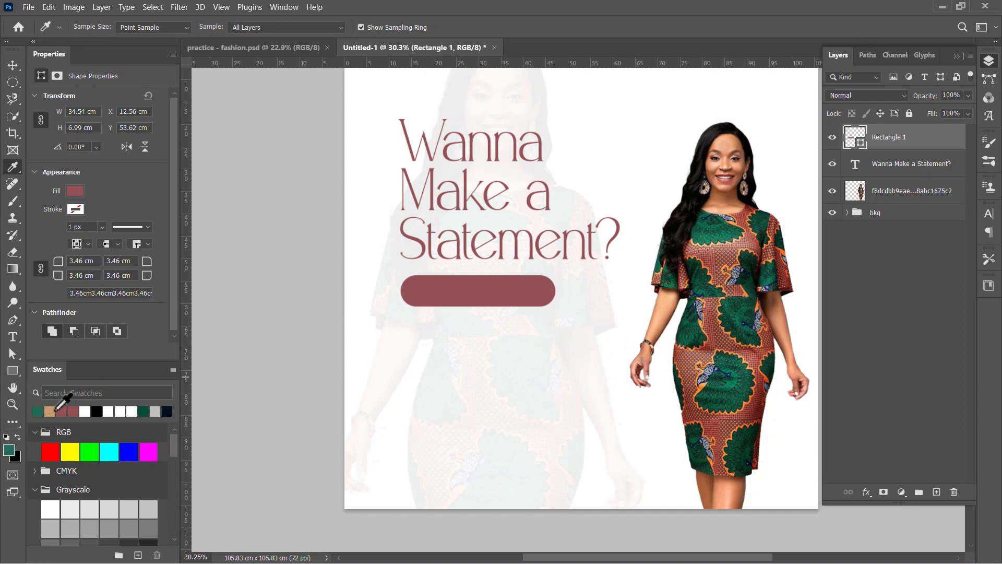
key("u")
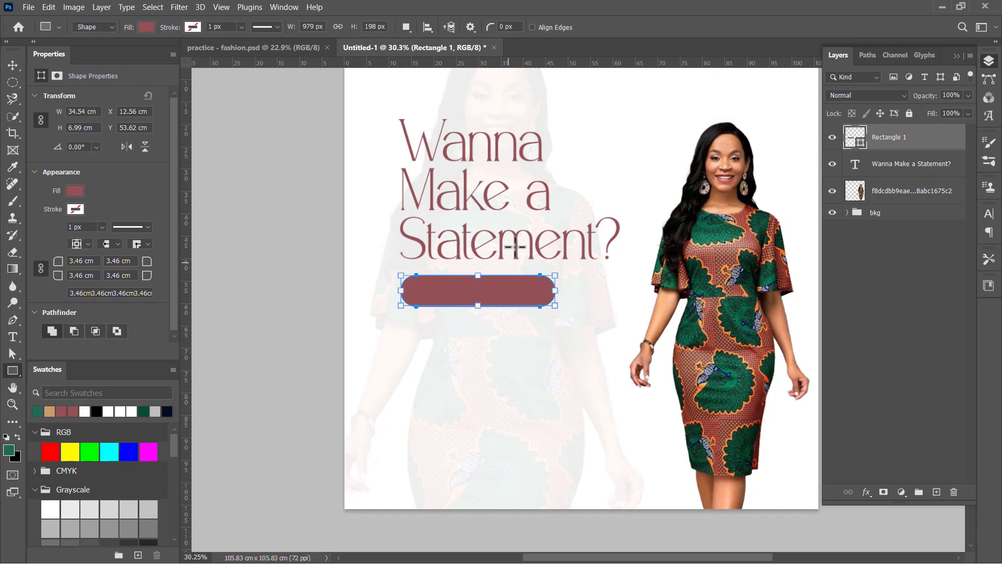
Select the headline text layer and recolor it black.
left_click(13, 65)
left_click(529, 192)
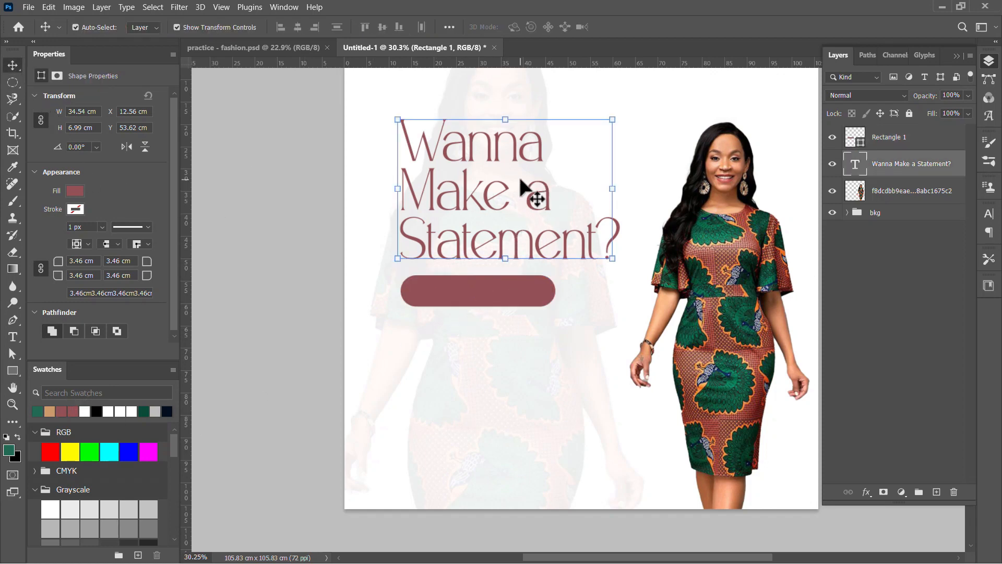
left_click(97, 412)
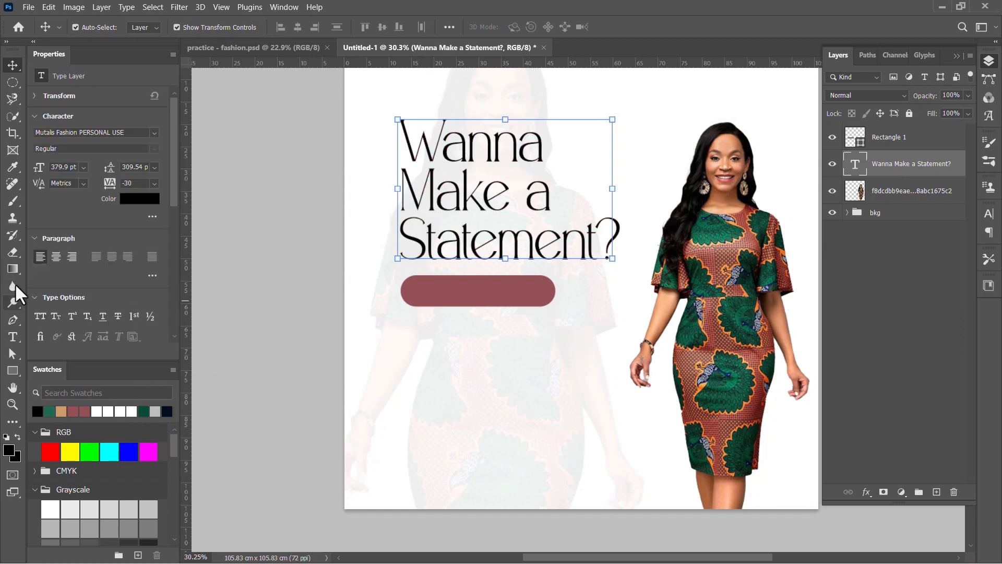
Switch to New Text Document (73) in Notepad and select the line "We Offer" for copying.
key("alt+Tab")
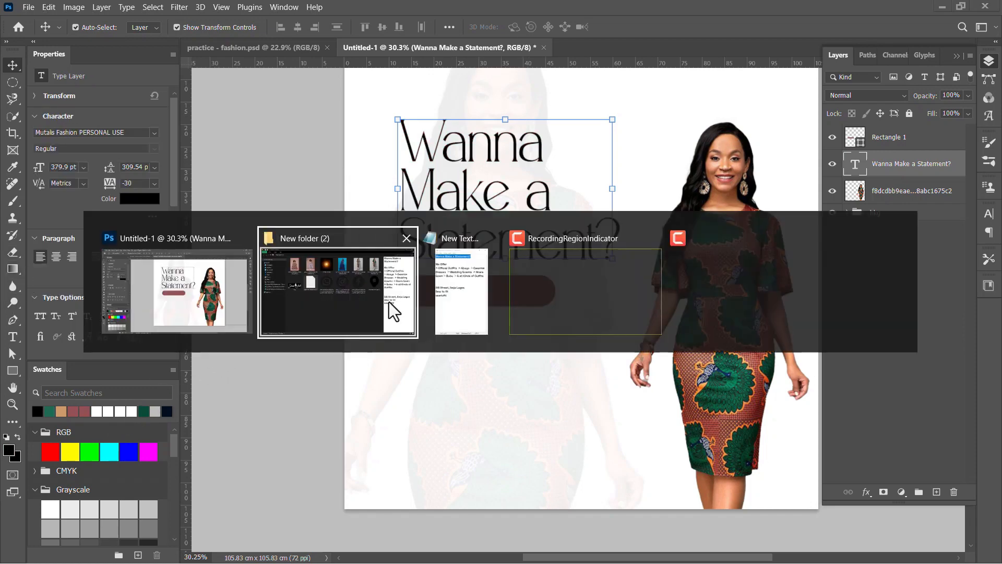
left_click(441, 306)
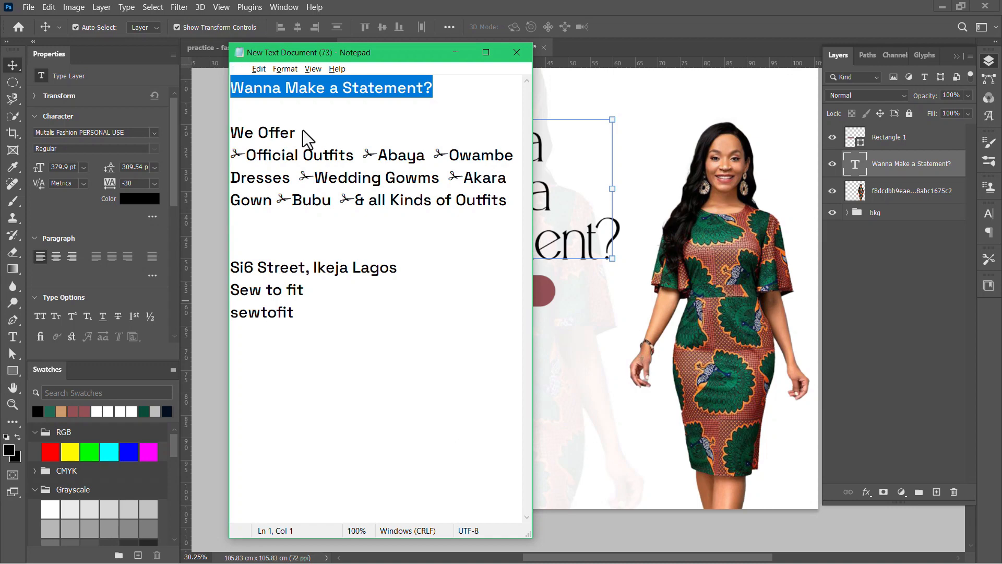
left_click_drag(296, 135, 216, 137)
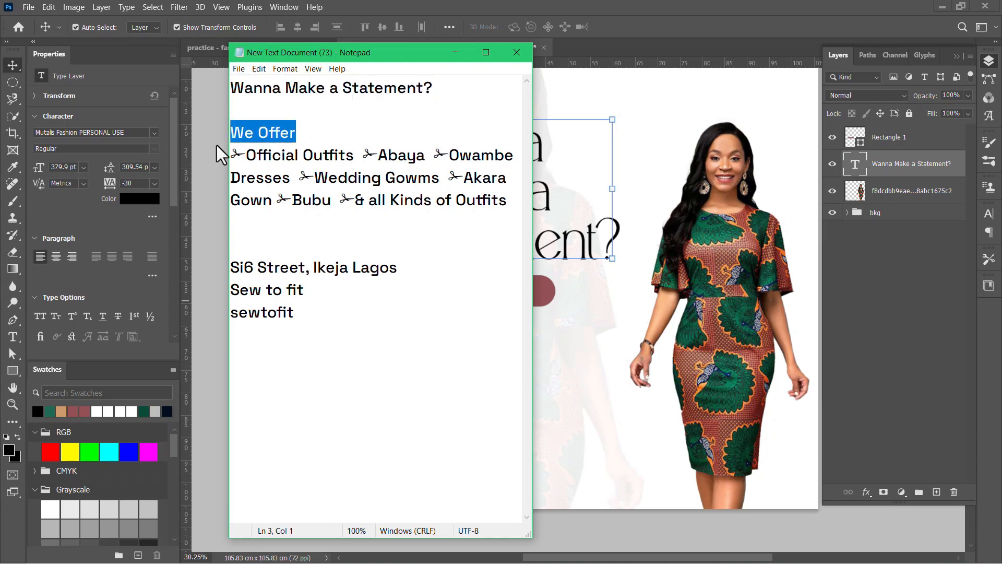
Back in Photoshop, create a text layer below the red pill shape containing "We Offer".
key("alt+Tab")
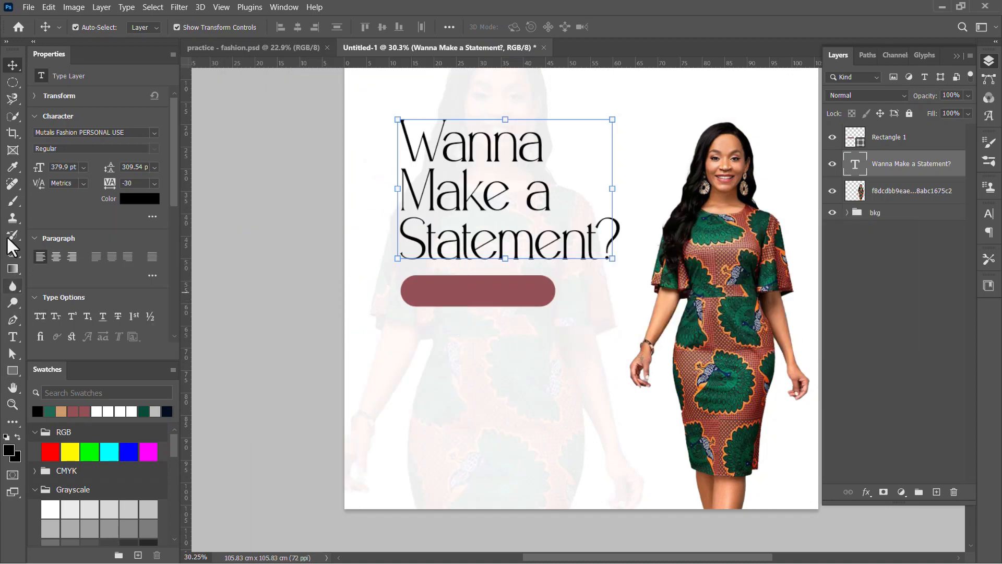
left_click(13, 337)
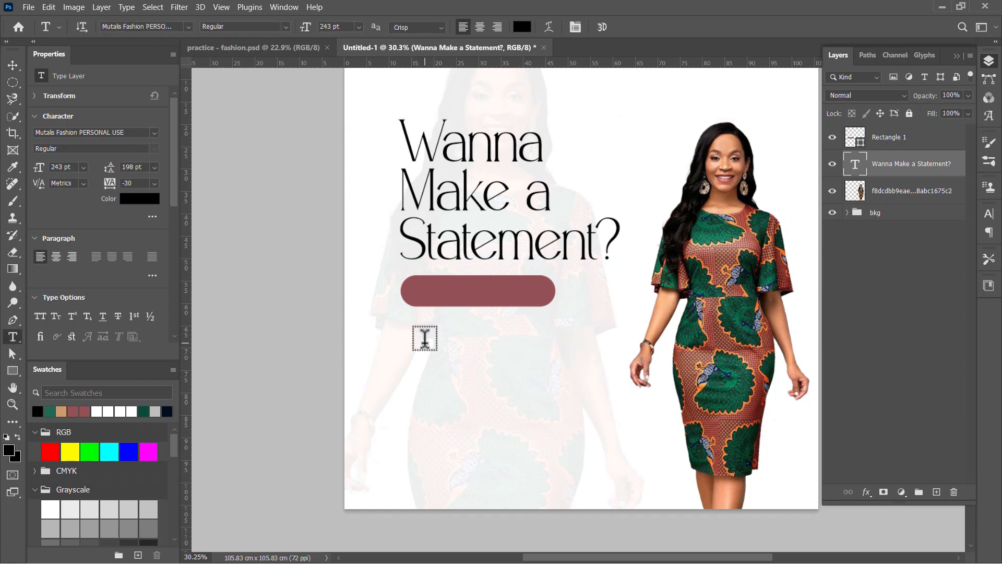
left_click(425, 340)
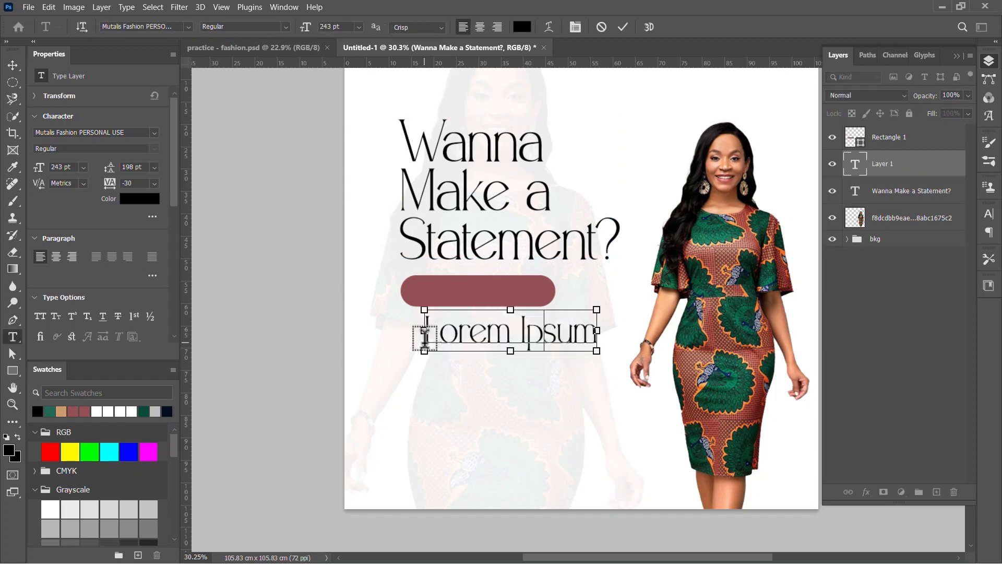
type("We Offer")
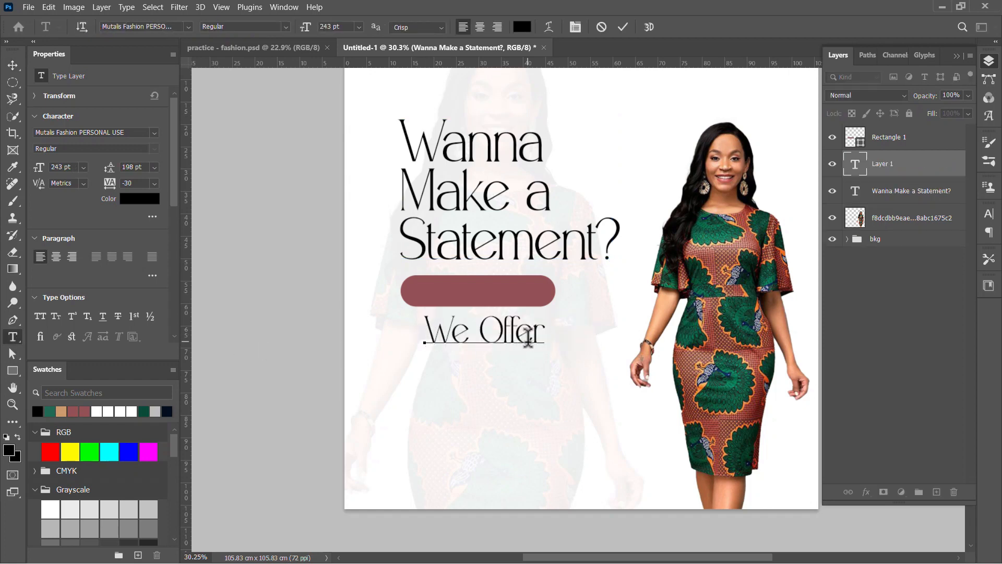
Format the whole "We Offer" text in all caps with the Poppins SemiBold font.
key("ctrl+a")
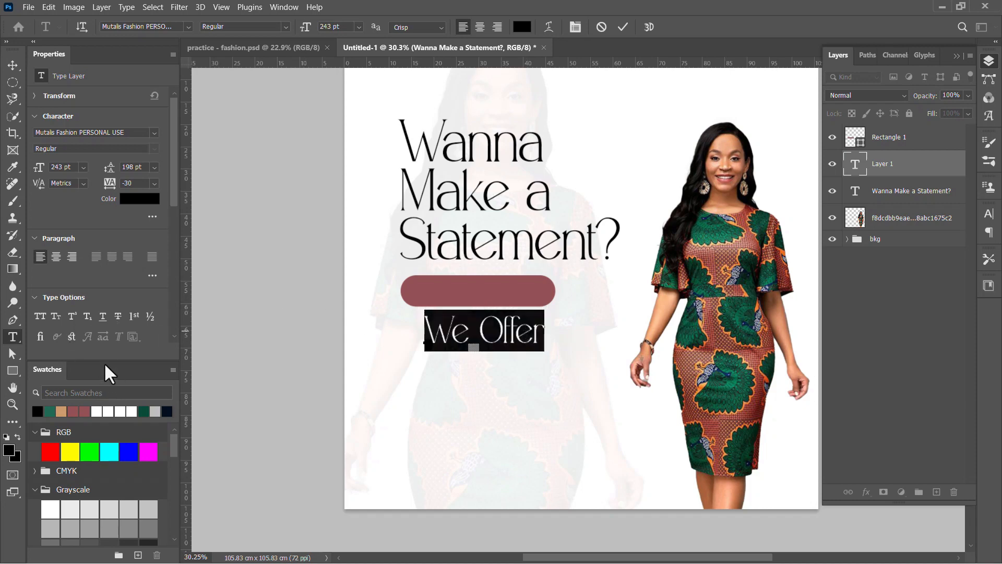
left_click(43, 319)
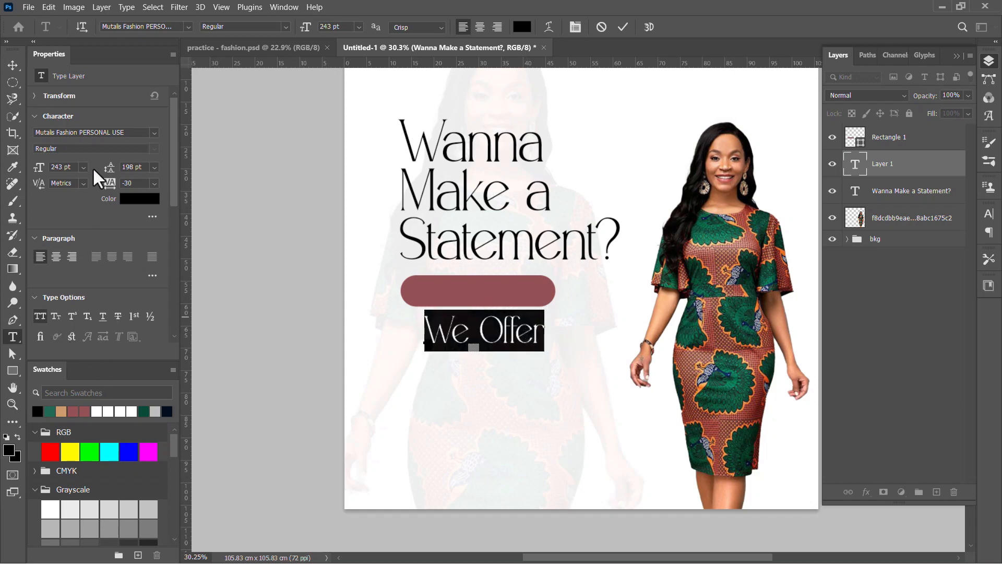
left_click(155, 133)
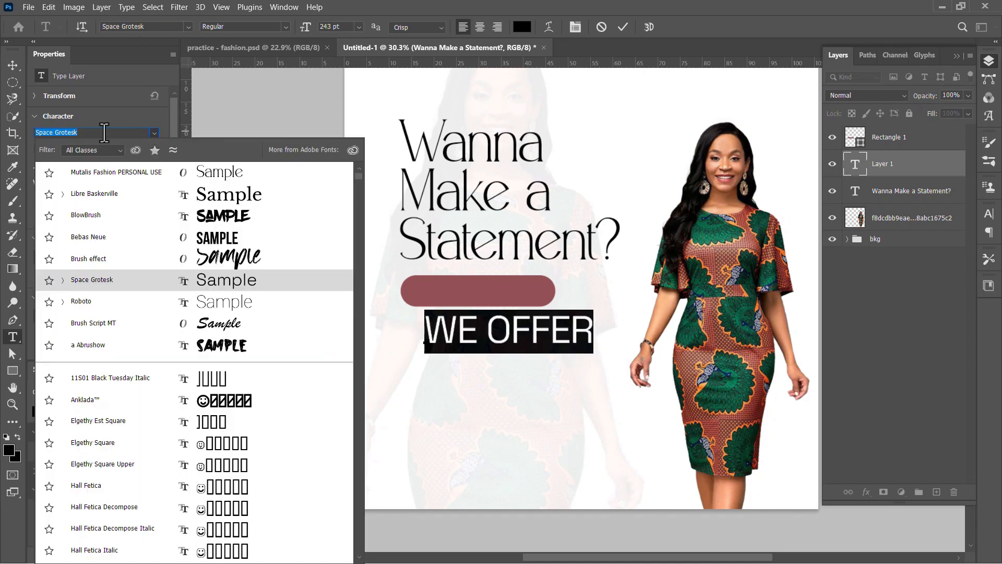
type("poppi")
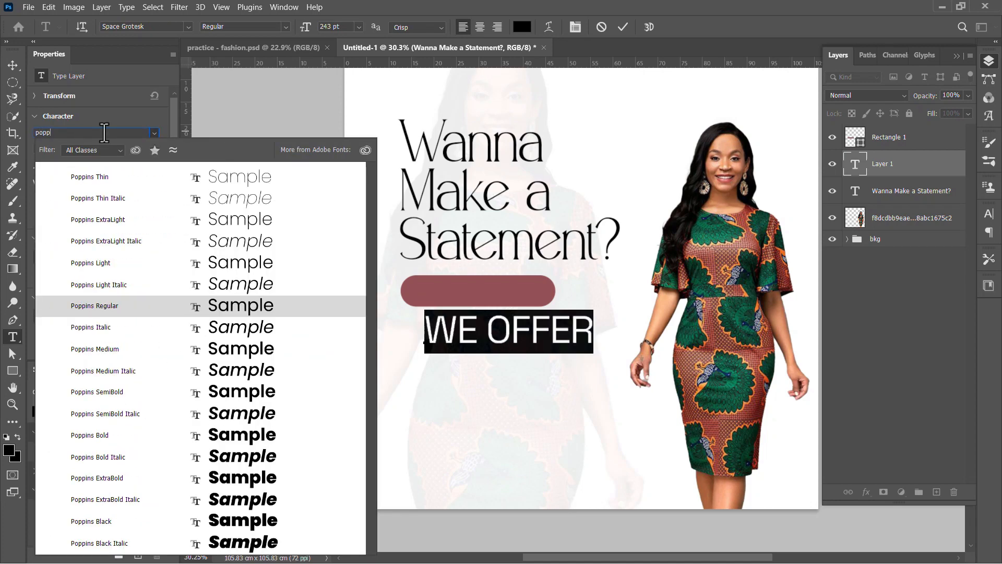
left_click(258, 318)
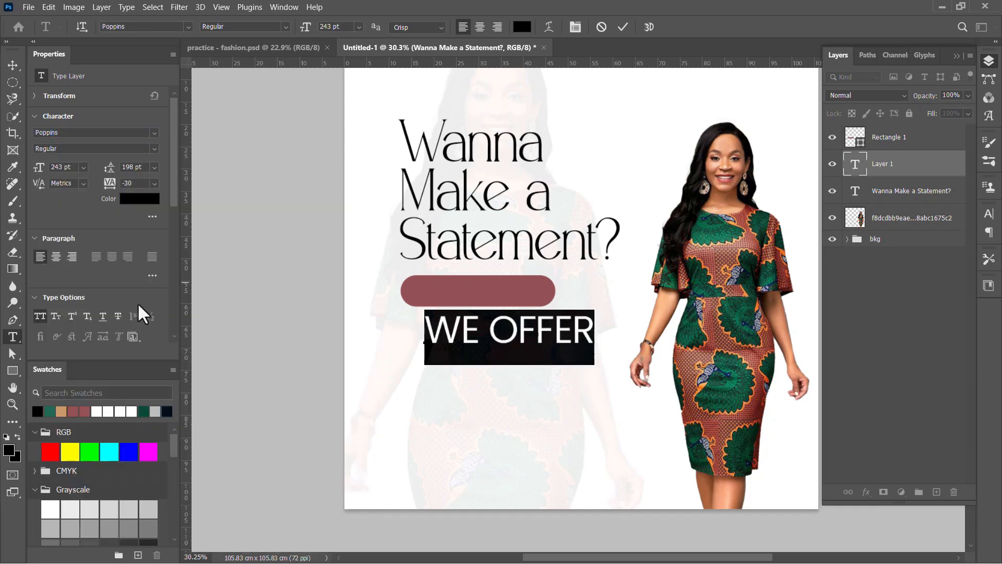
left_click(154, 148)
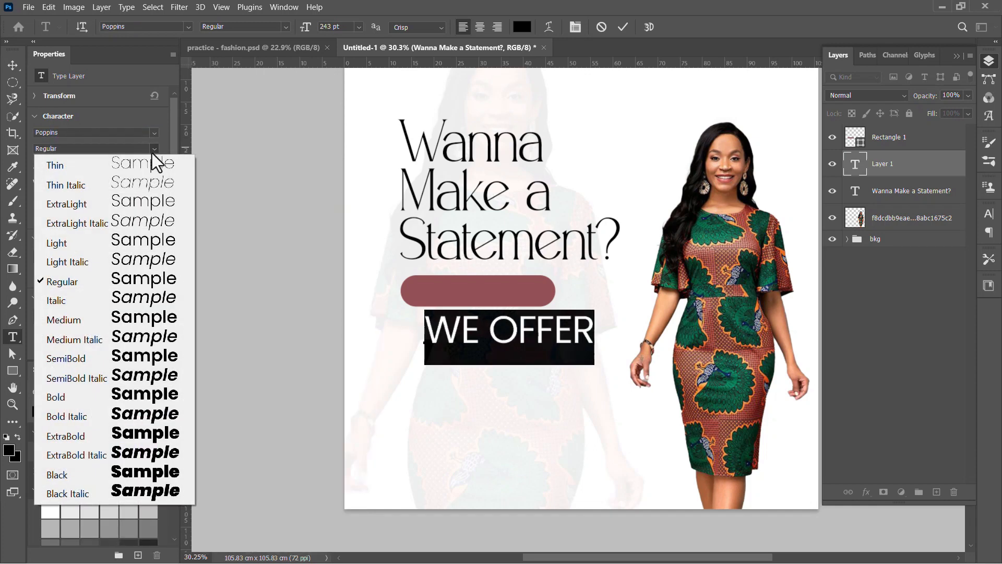
left_click(129, 361)
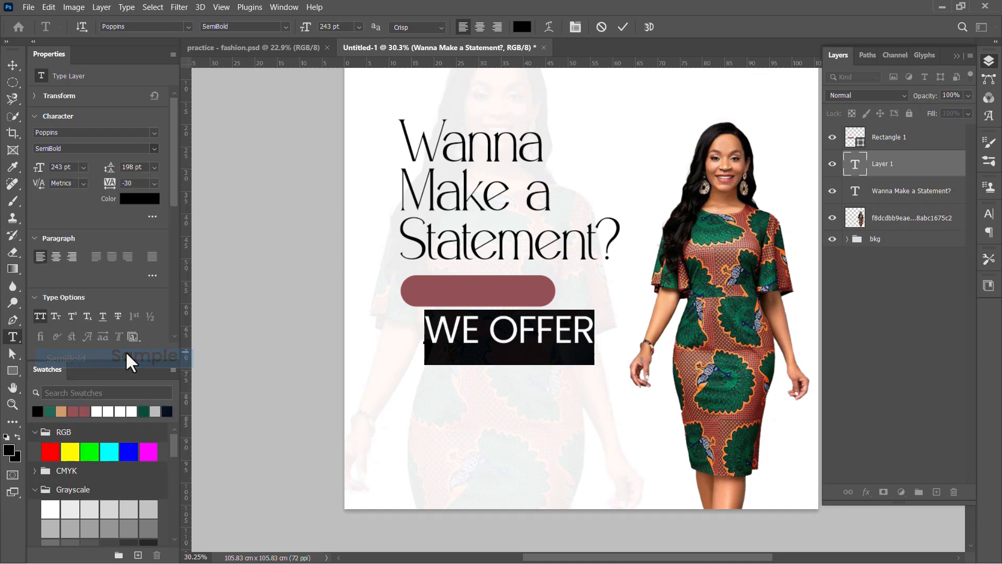
Scale the "We Offer" text to about 37% onto the red pill and move its layer above Rectangle 1.
left_click(623, 27)
key("v")
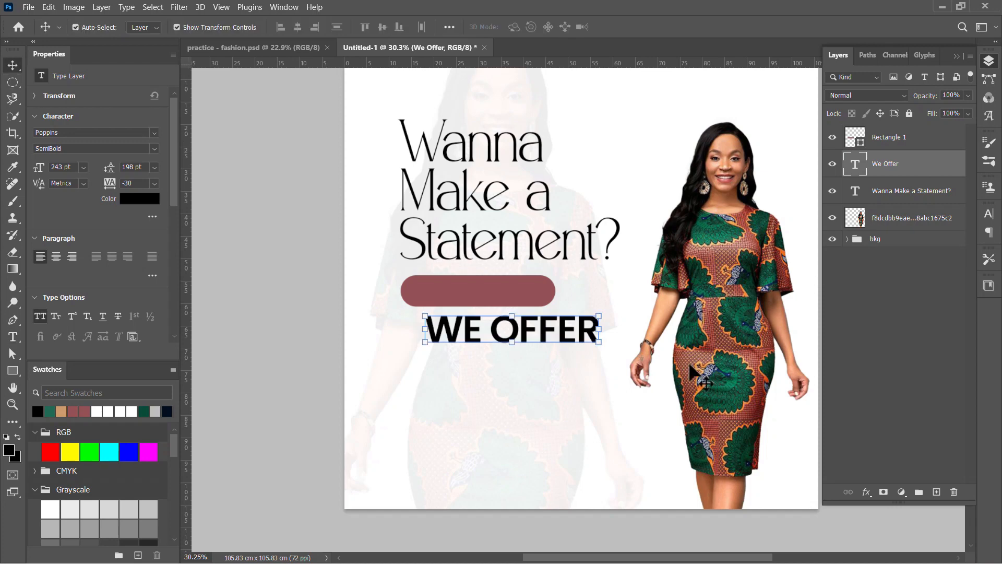
key("ctrl+t")
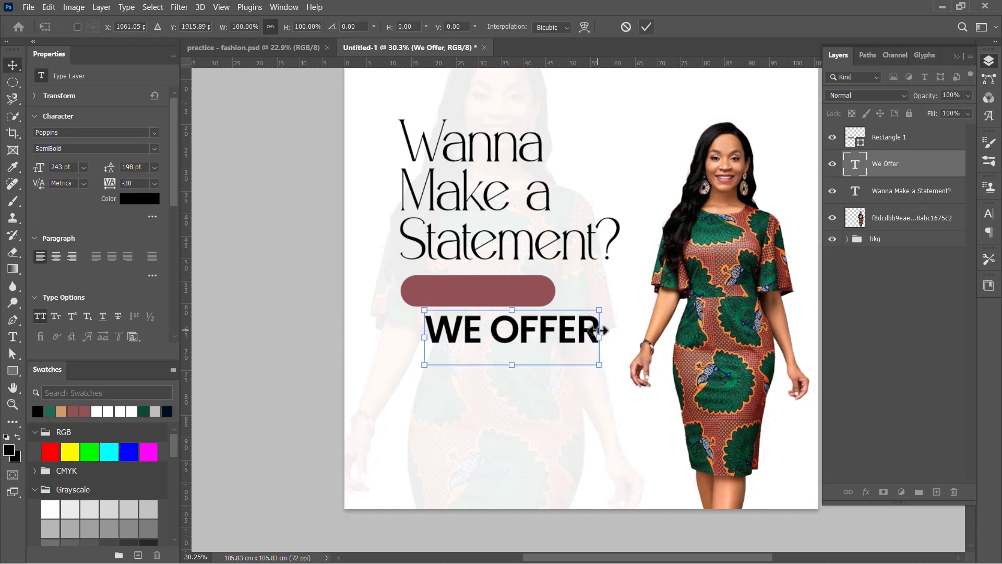
left_click_drag(602, 339, 494, 295)
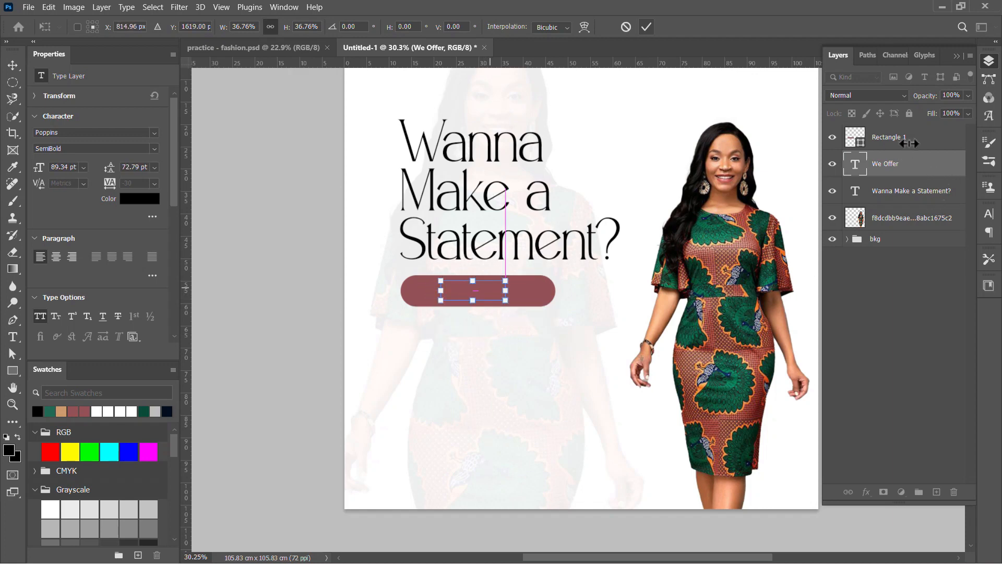
left_click(908, 171)
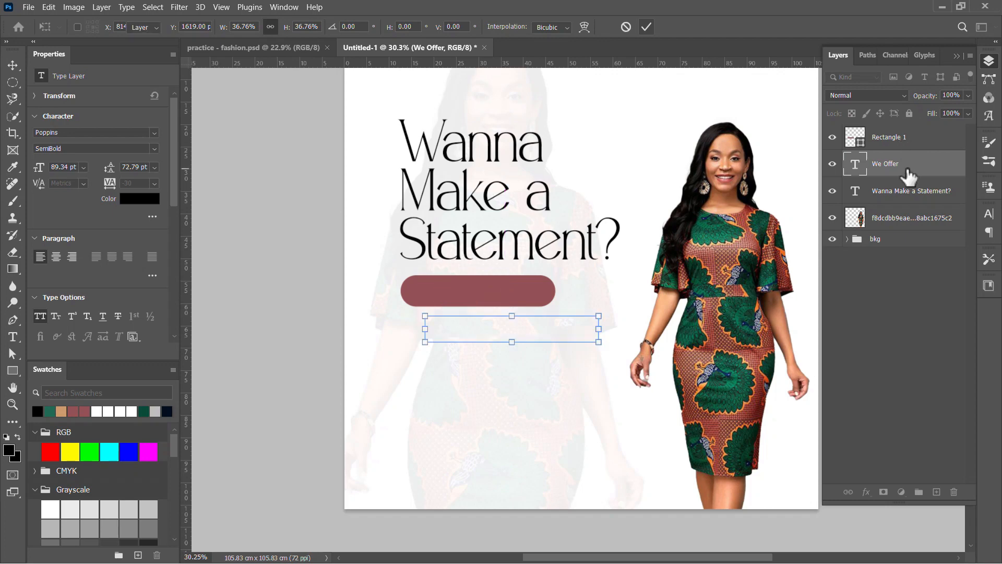
left_click_drag(908, 176, 895, 140)
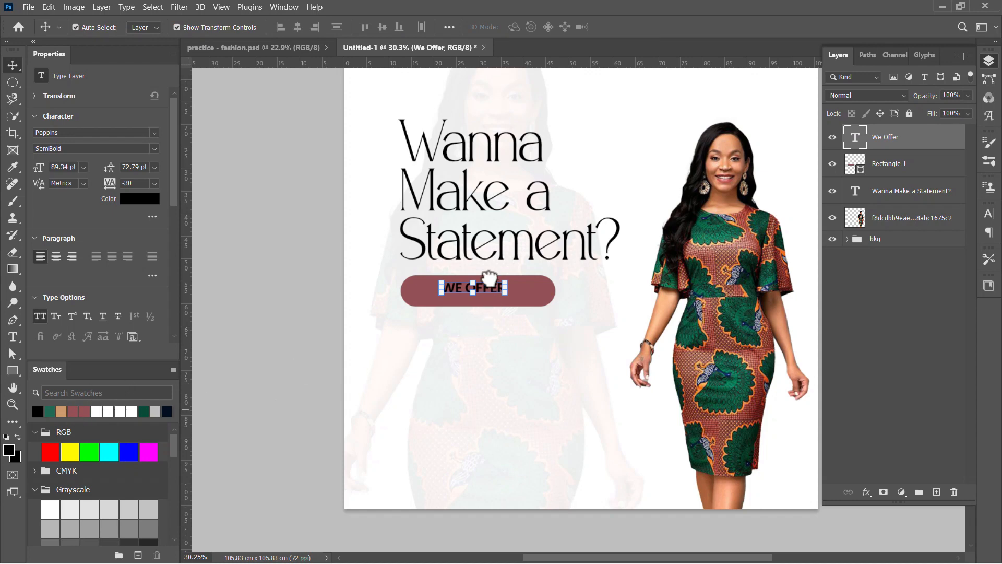
Recolor the "We Offer" text white and center it inside the red pill.
key("x")
key("alt+BackSpace")
scroll(496, 295, "up", 6)
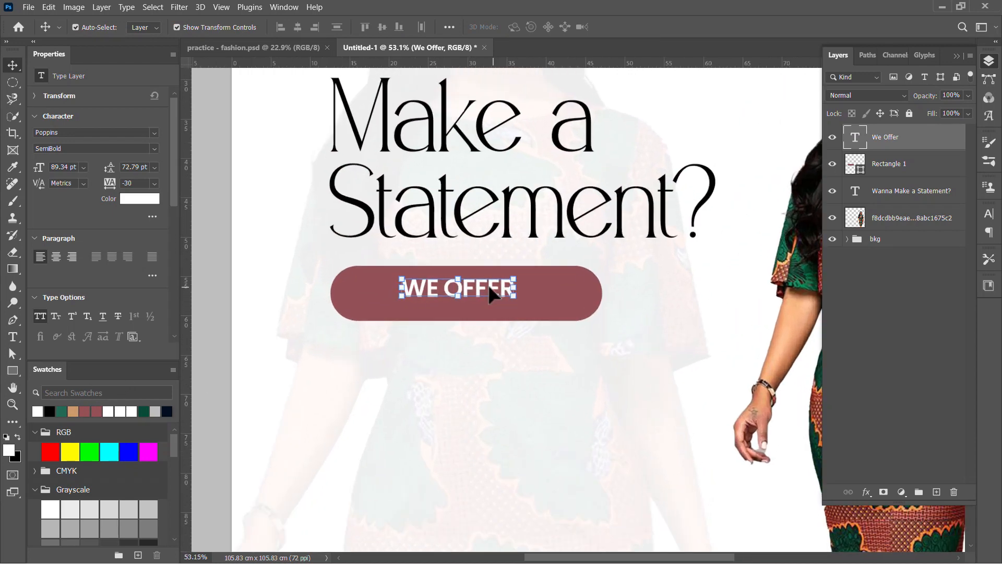
left_click_drag(489, 300, 495, 302)
scroll(495, 302, "down", 6)
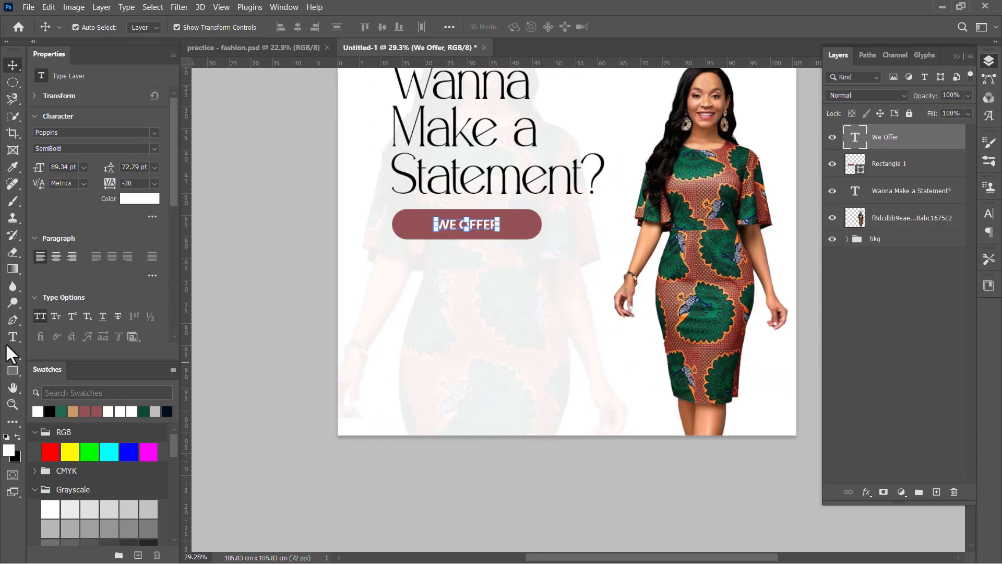
Switch to New Text Document (73) in Notepad and select the services list from "Official Outfits" to "all Kinds of Outfits" for copying.
left_click(17, 335)
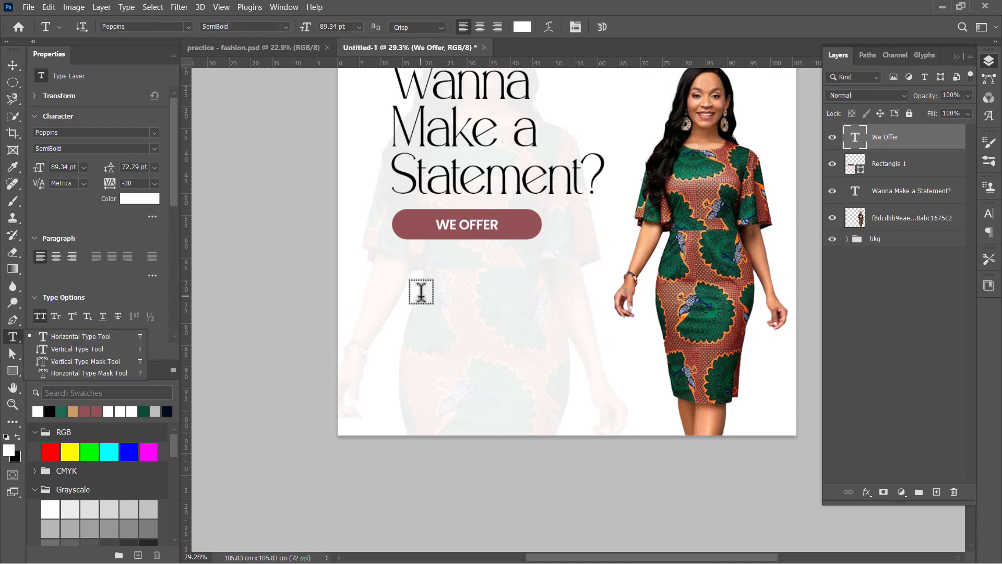
key("alt+Tab")
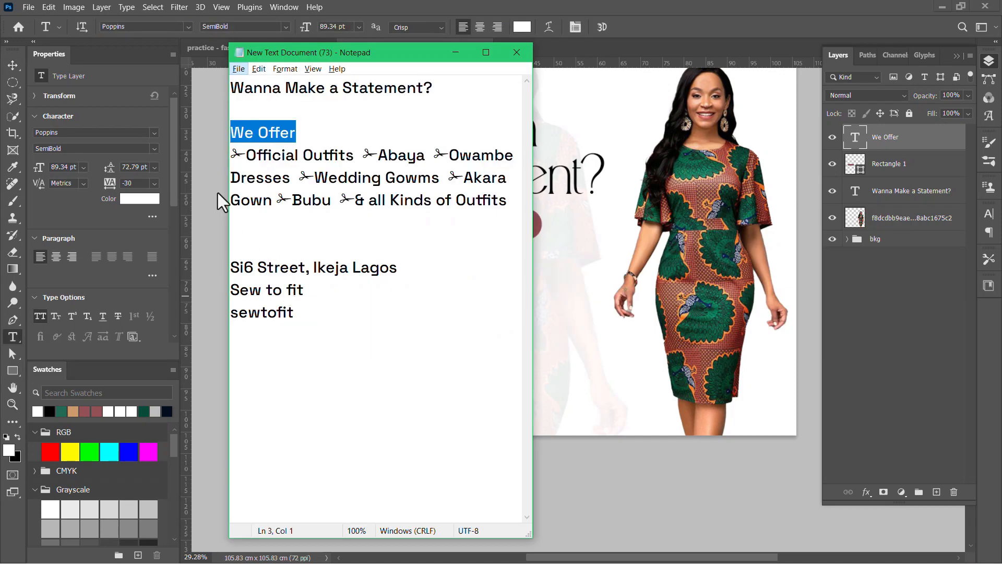
left_click(232, 153)
left_click_drag(235, 158, 500, 203)
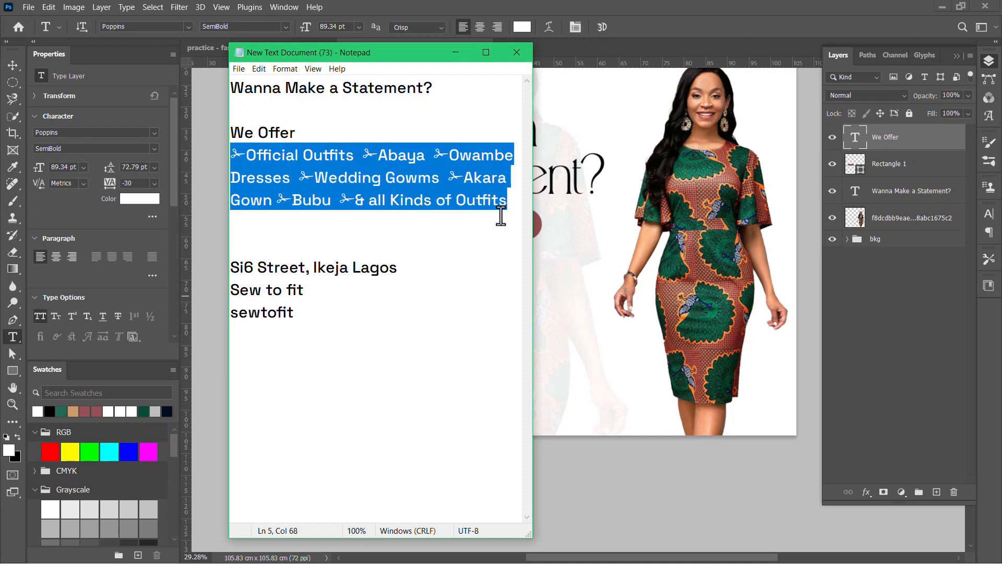
Back in Photoshop, create a paragraph text box below the red pill containing the services list and set its size to 76 pt.
key("alt+Tab")
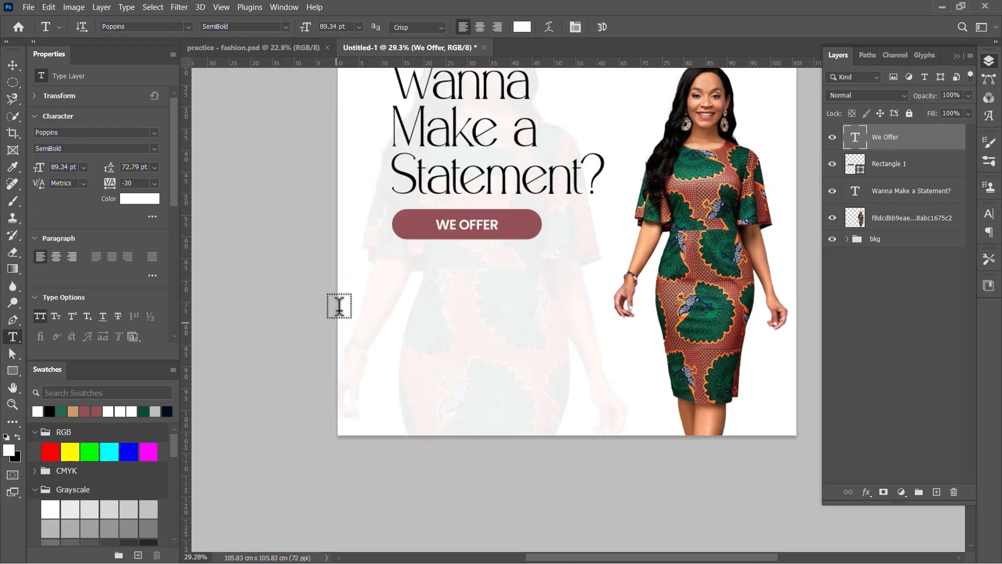
left_click_drag(393, 263, 593, 325)
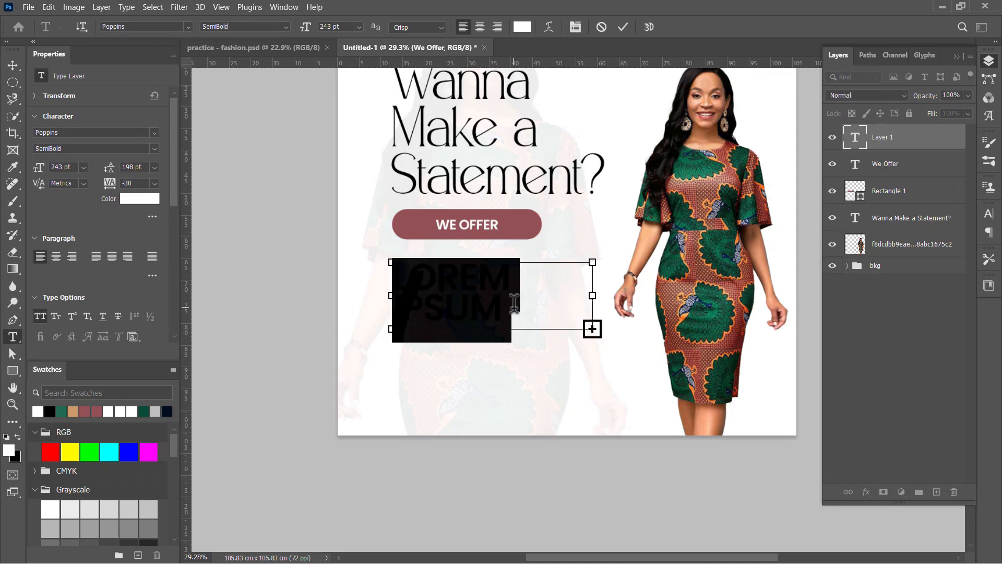
type("OFFICIAL OUTFITS")
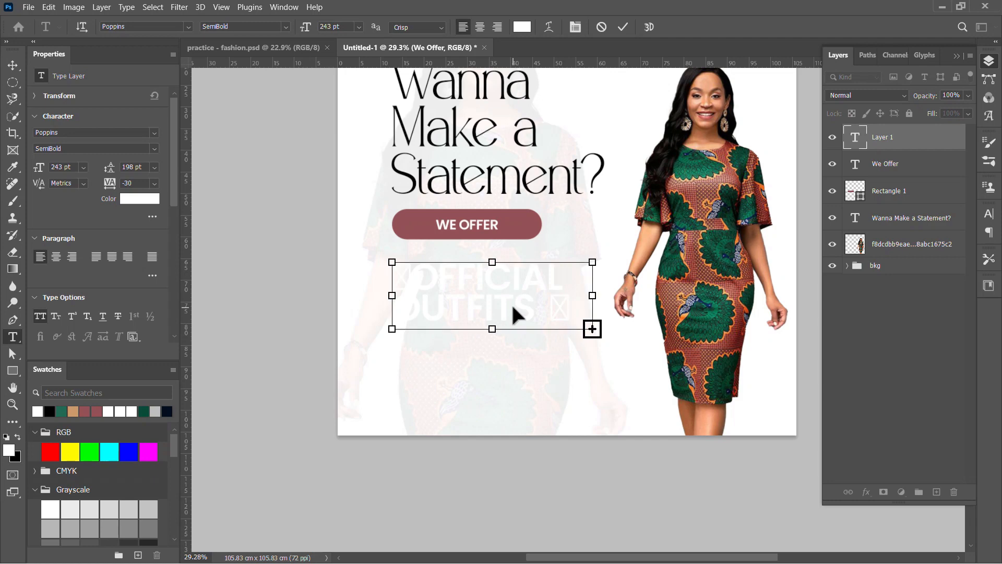
key("ctrl+a")
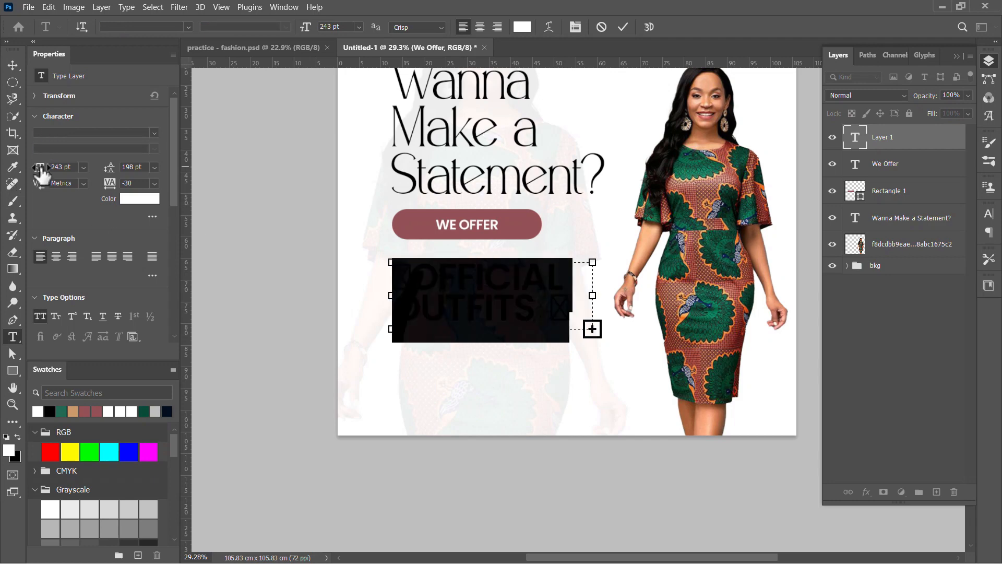
left_click_drag(42, 175, 13, 168)
Copy the services list again from Notepad and paste it over the text in the Photoshop paragraph box.
key("alt+Tab")
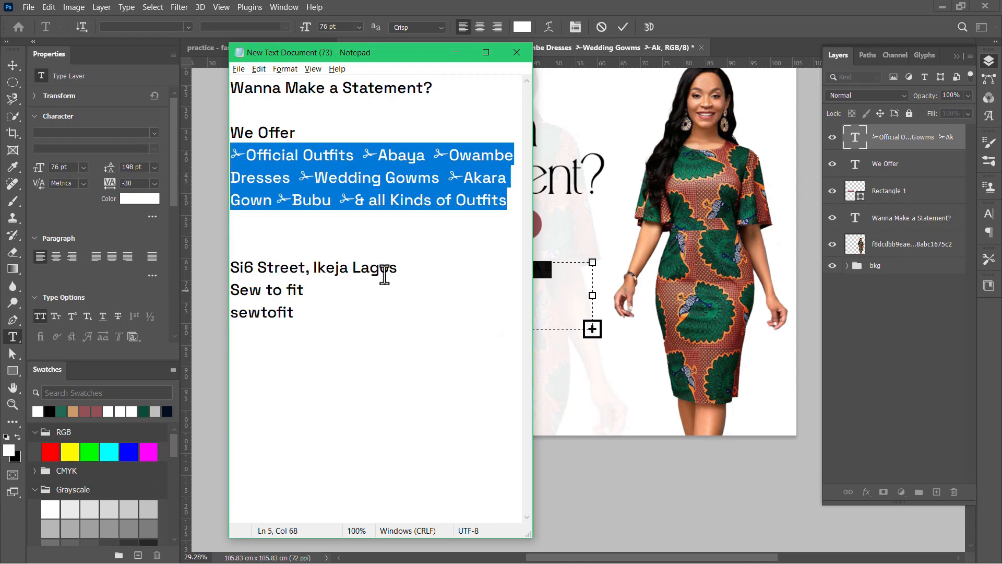
left_click(462, 211)
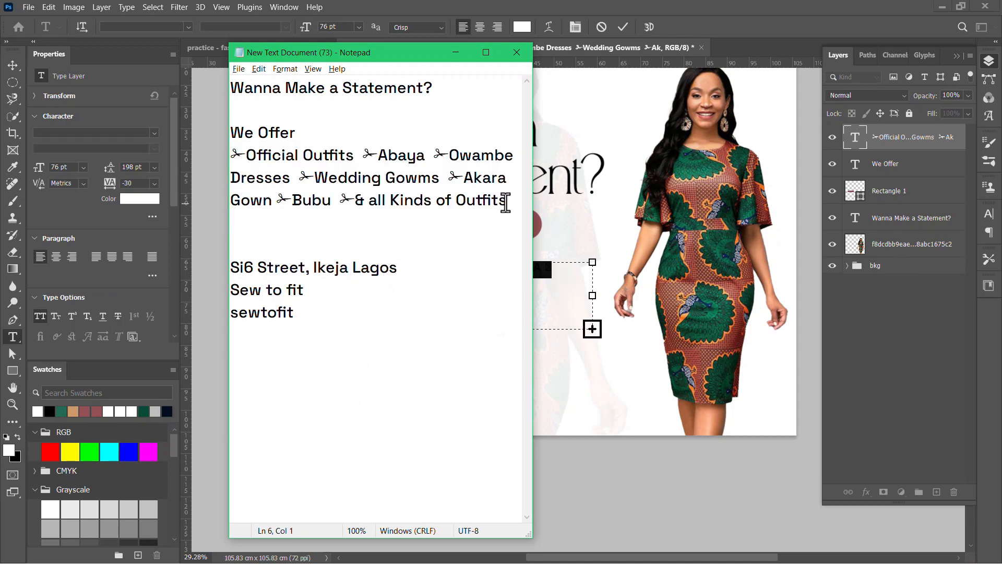
left_click_drag(506, 204, 230, 158)
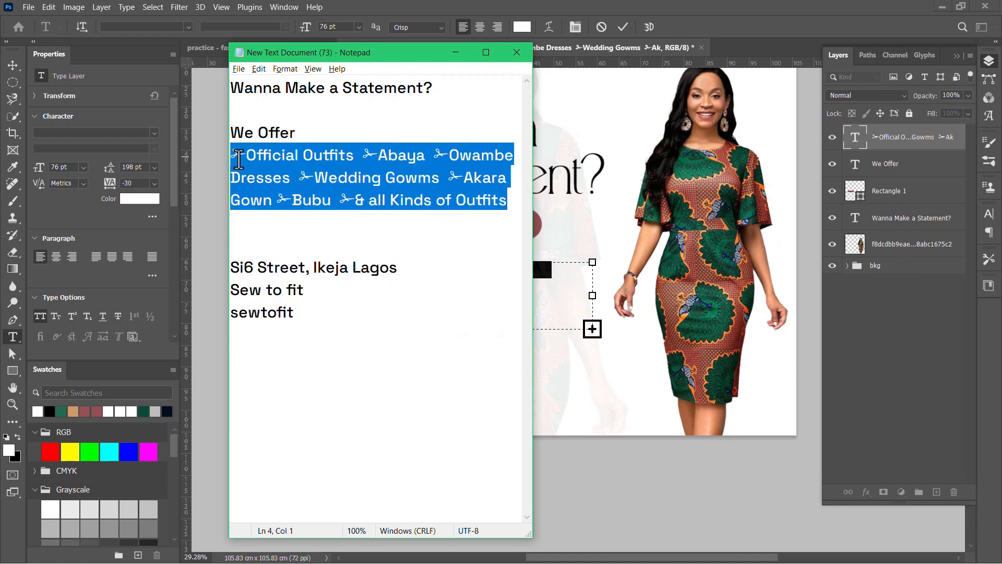
key("ctrl+c")
key("alt+Tab")
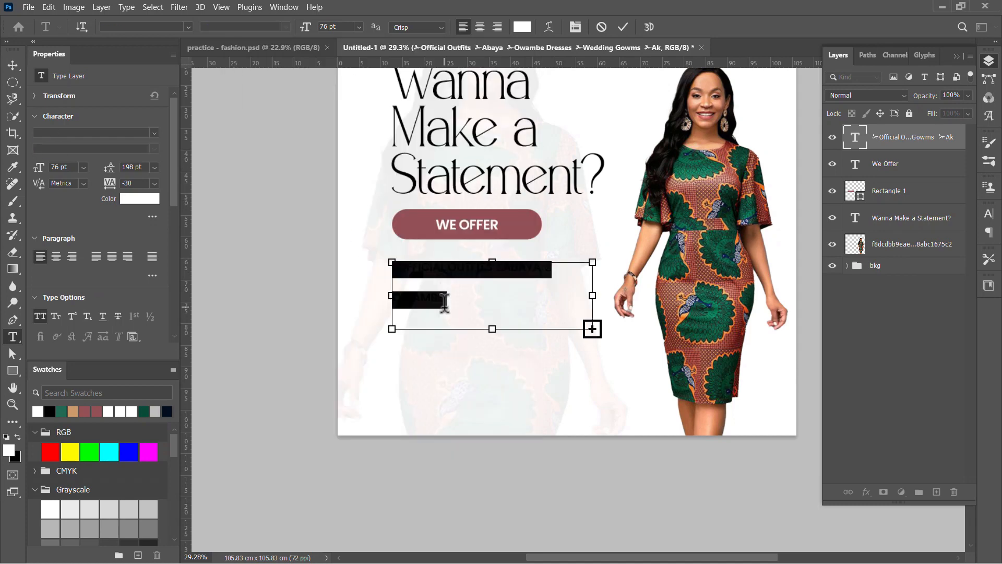
key("ctrl+v")
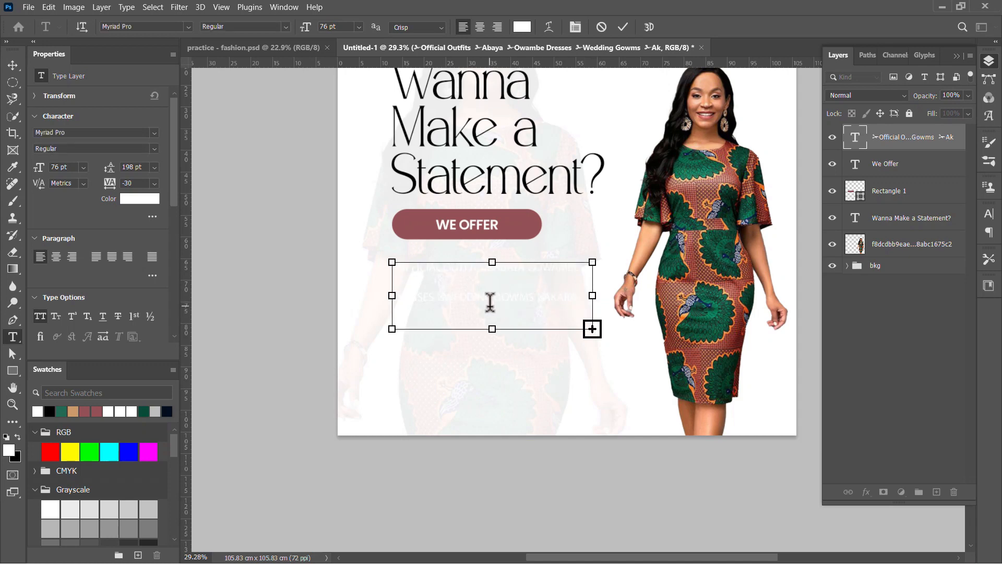
Recolor the whole services list with the dark red swatch and widen its text box slightly.
key("ctrl+a")
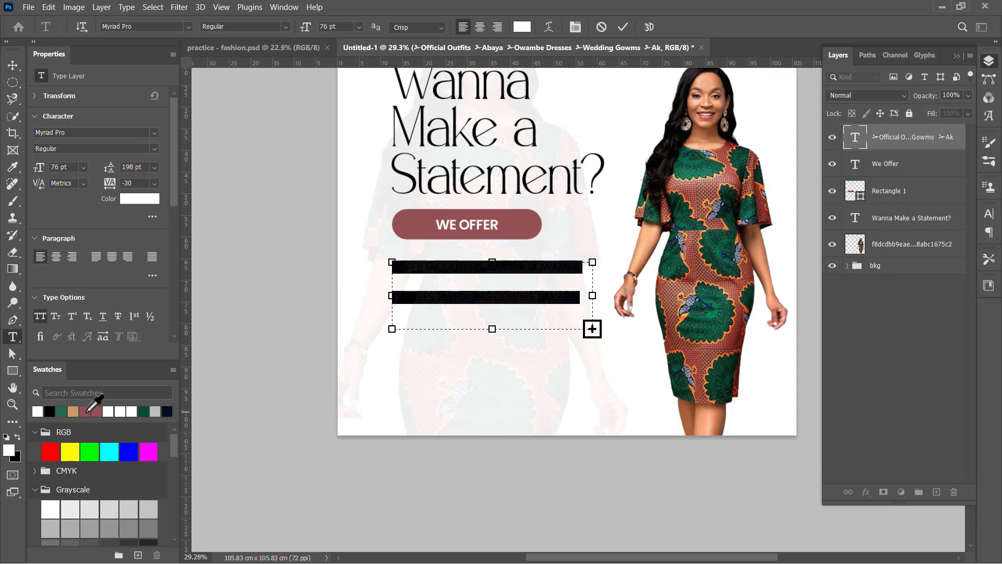
left_click_drag(307, 372, 547, 319)
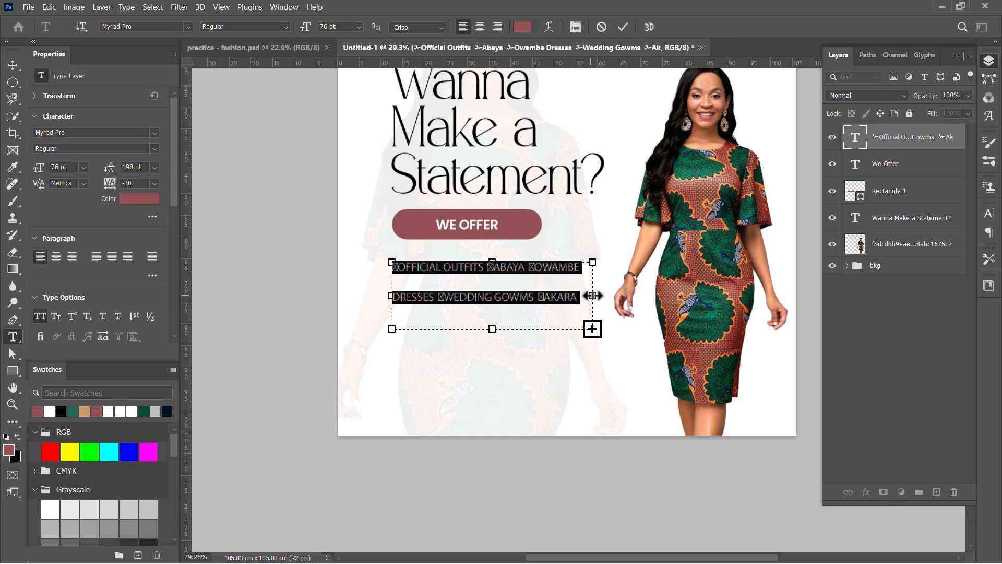
left_click_drag(603, 296, 605, 296)
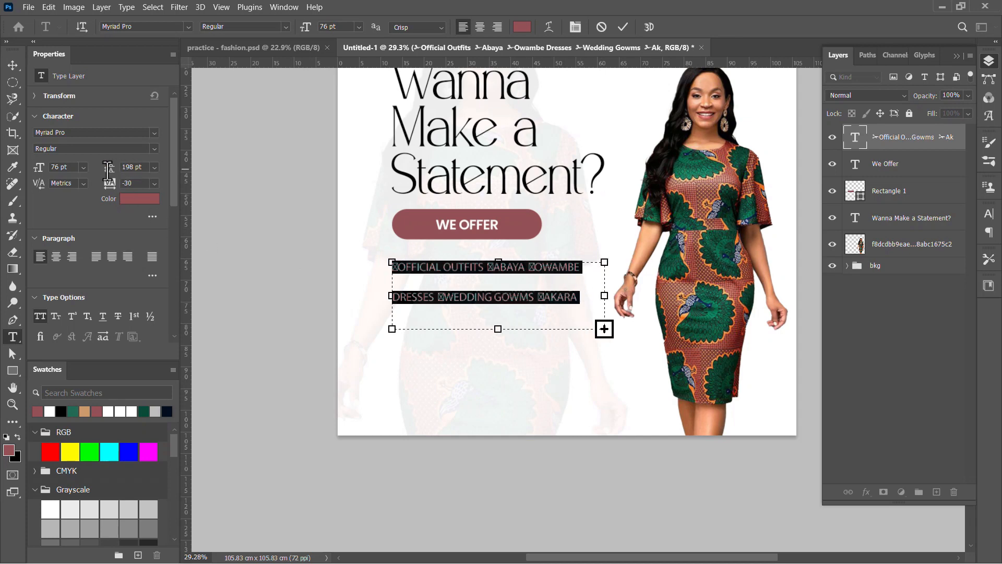
Format the services list with 114 pt leading, all caps turned off and the Poppins Medium font.
left_click_drag(107, 171, 55, 168)
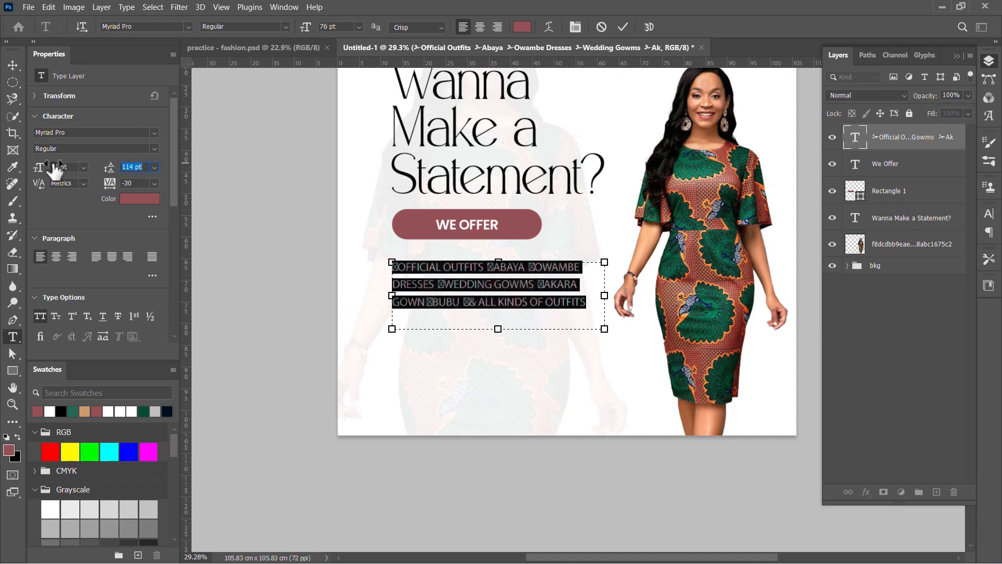
left_click(38, 314)
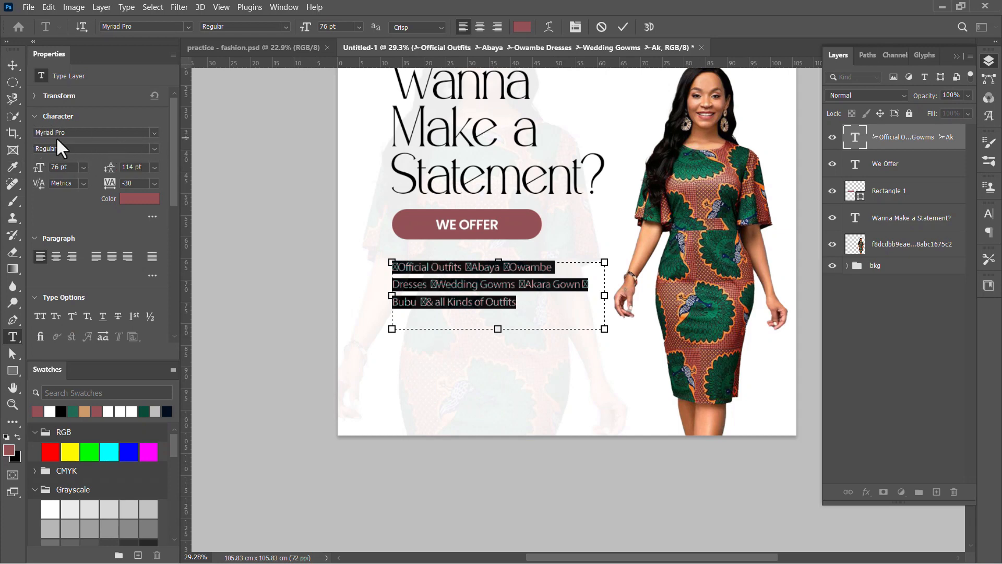
left_click(154, 134)
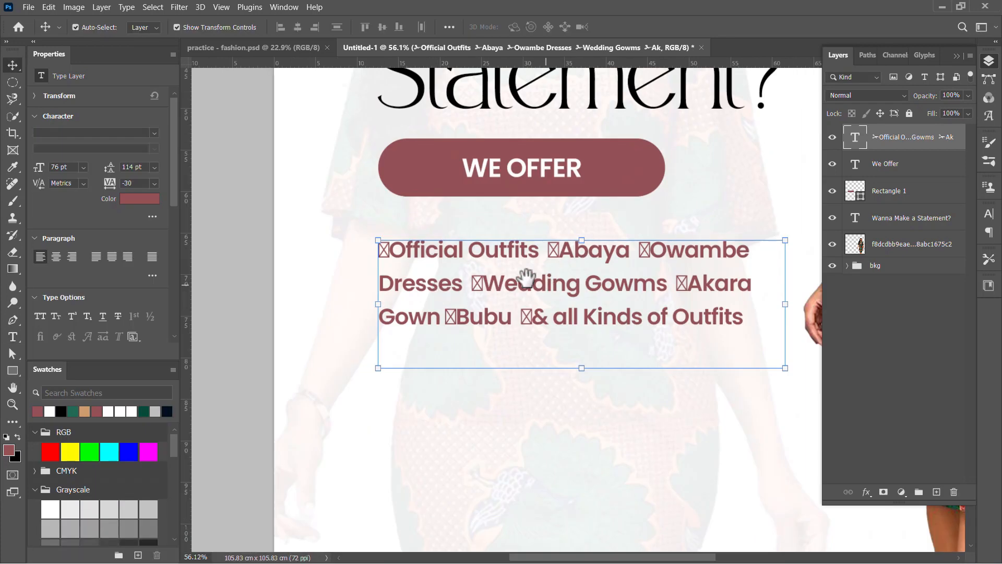
Select the placeholder box before "Official Outfits" and set its glyph font to Segoe UI Emoji.
left_click_drag(526, 279, 471, 262)
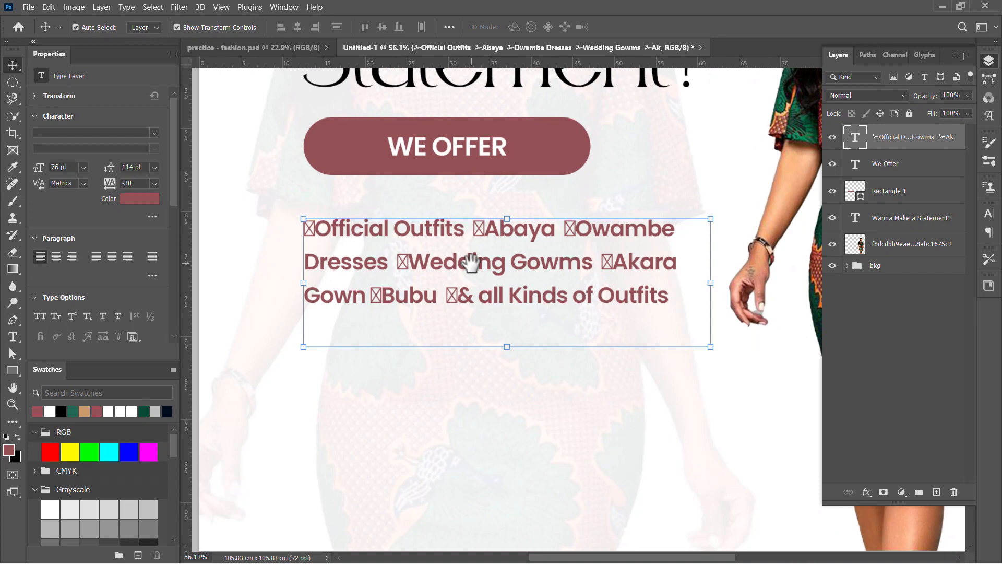
double_click(315, 228)
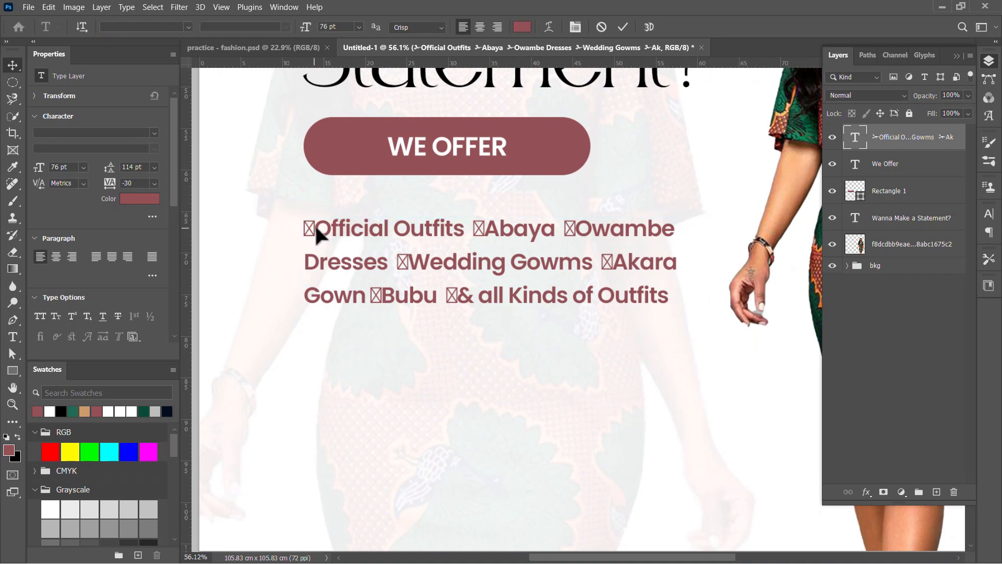
left_click(312, 227)
left_click_drag(310, 227, 303, 223)
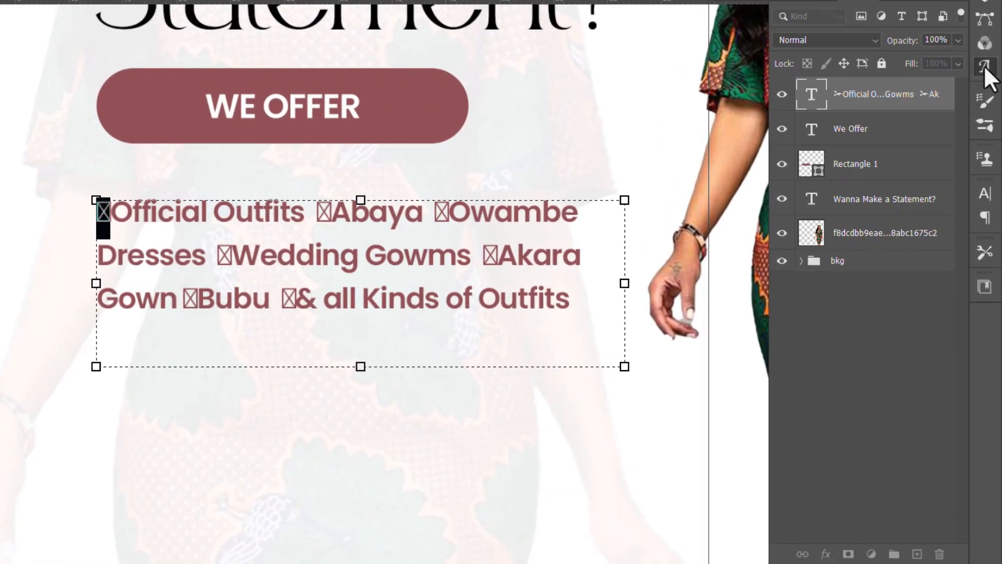
left_click(984, 66)
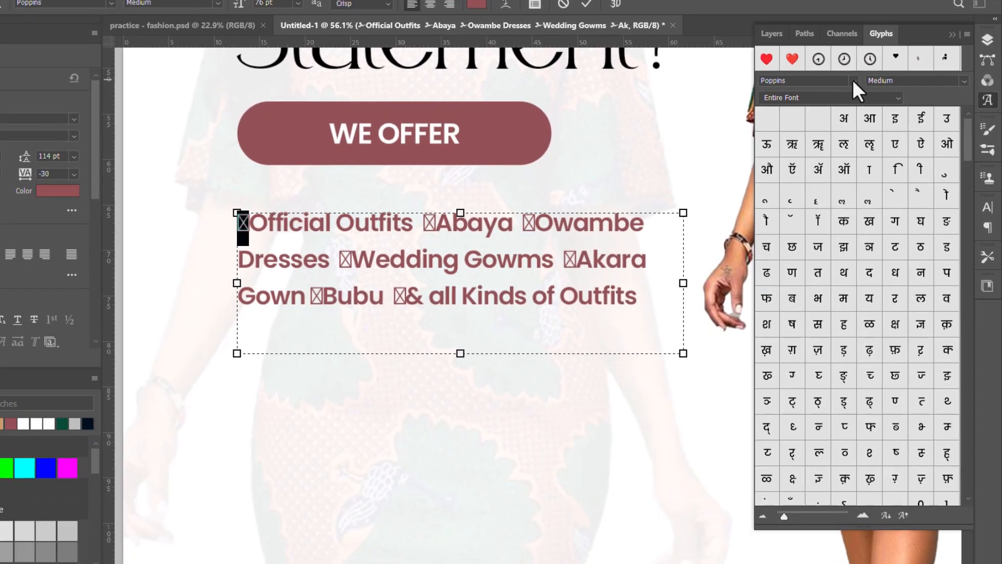
left_click(826, 44)
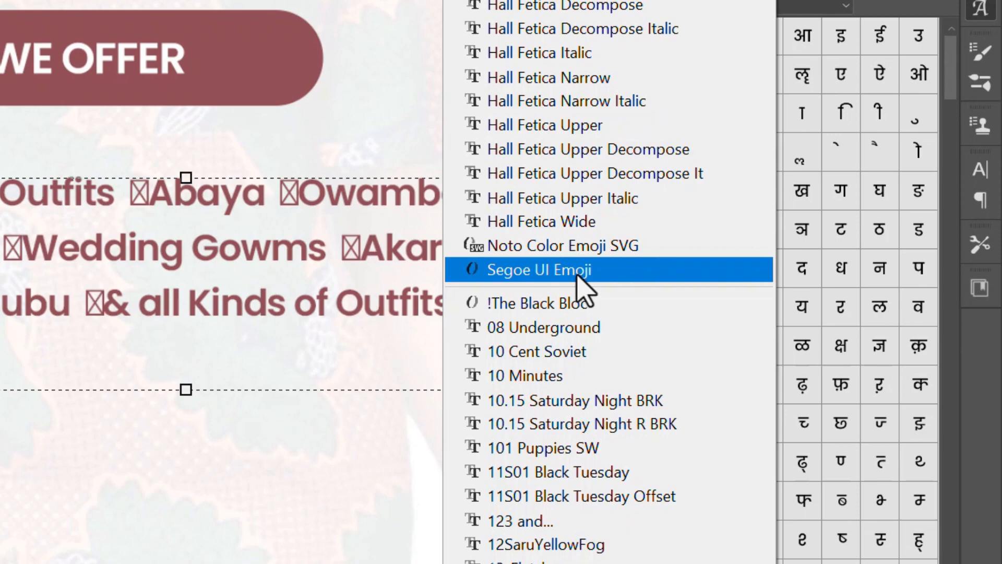
left_click(581, 276)
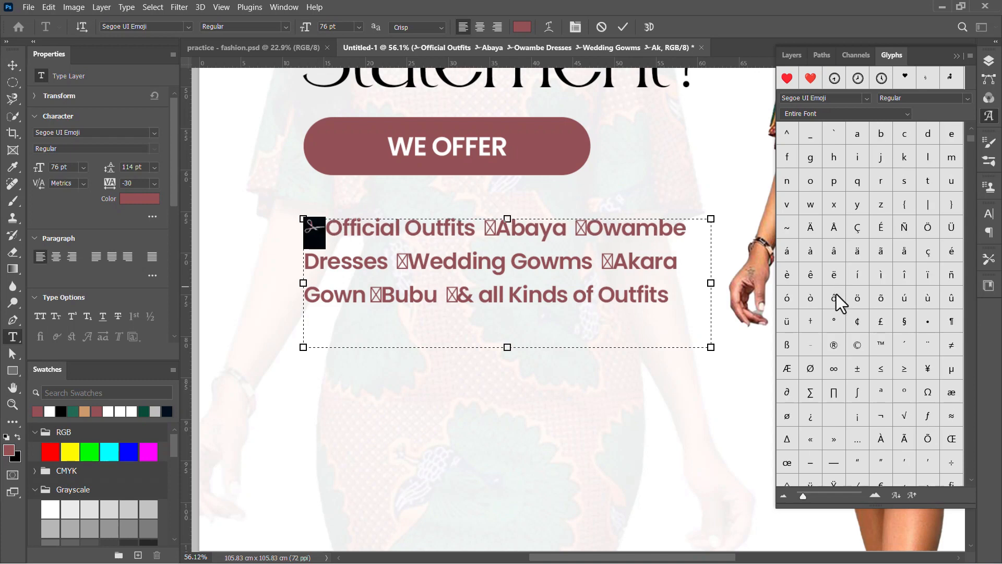
Find the scissors symbol among the Segoe UI Emoji glyphs and insert it before "Official Outfits".
scroll(838, 324, "down", 5)
scroll(861, 364, "down", 10)
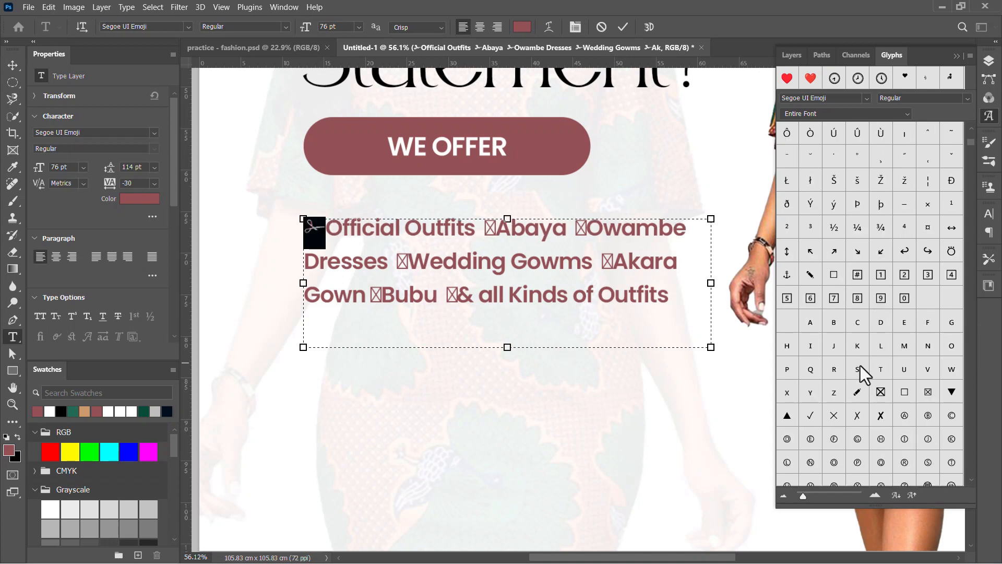
scroll(860, 366, "down", 5)
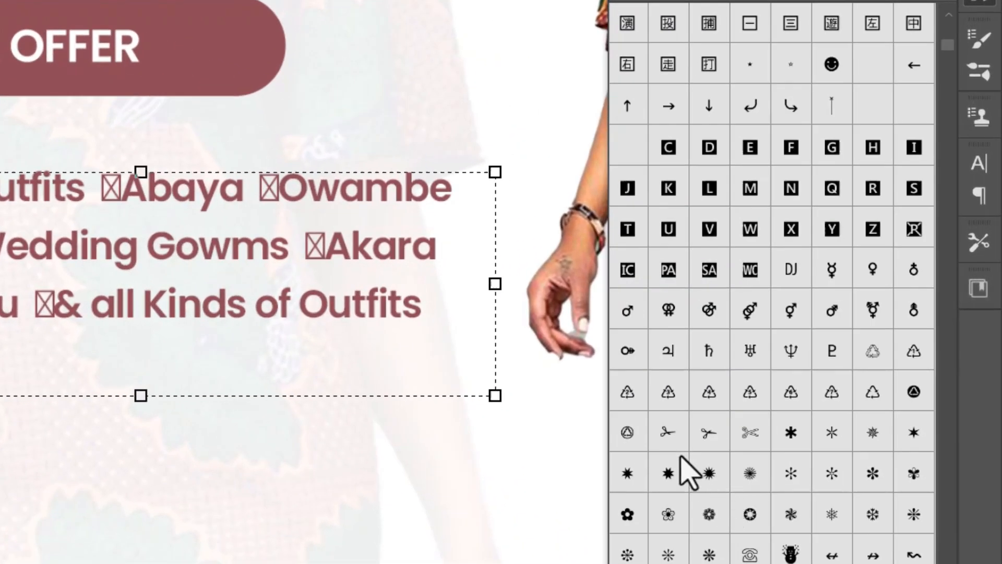
double_click(670, 438)
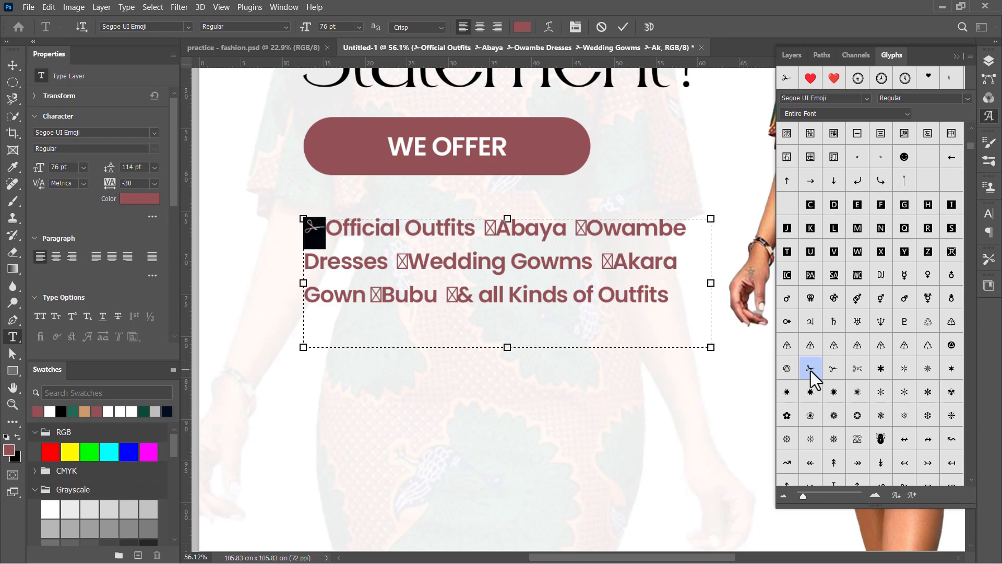
left_click(280, 3)
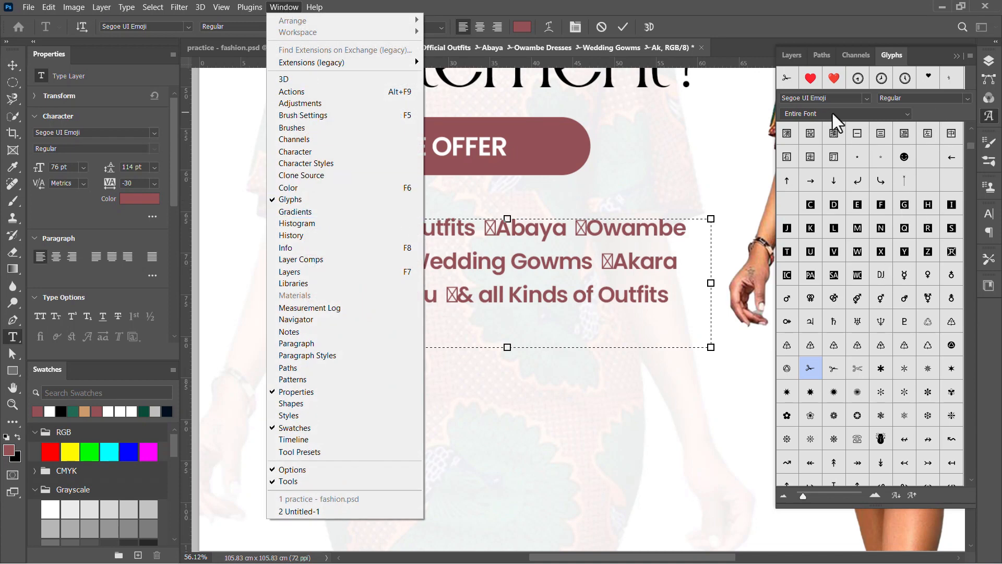
Replace the placeholder boxes before "Abaya", "Owambe" and "Akara" in the services list with the scissors glyph.
left_click(584, 256)
left_click_drag(495, 230, 485, 230)
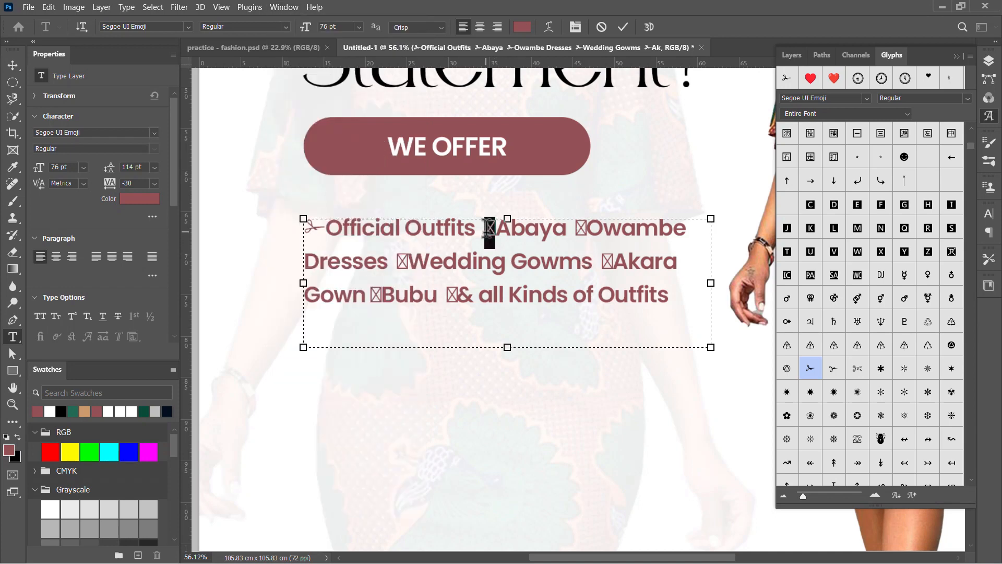
double_click(788, 77)
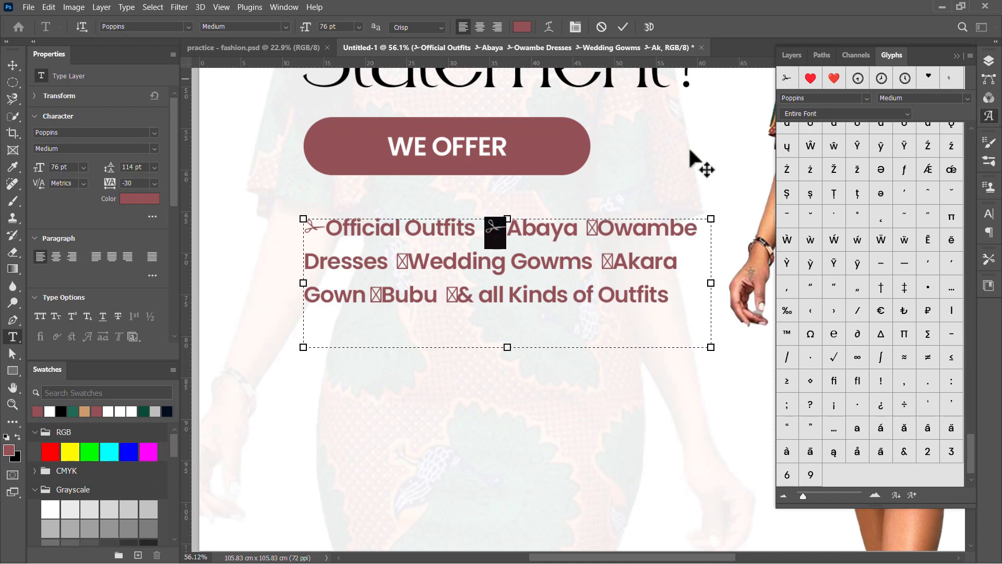
left_click_drag(602, 224, 592, 225)
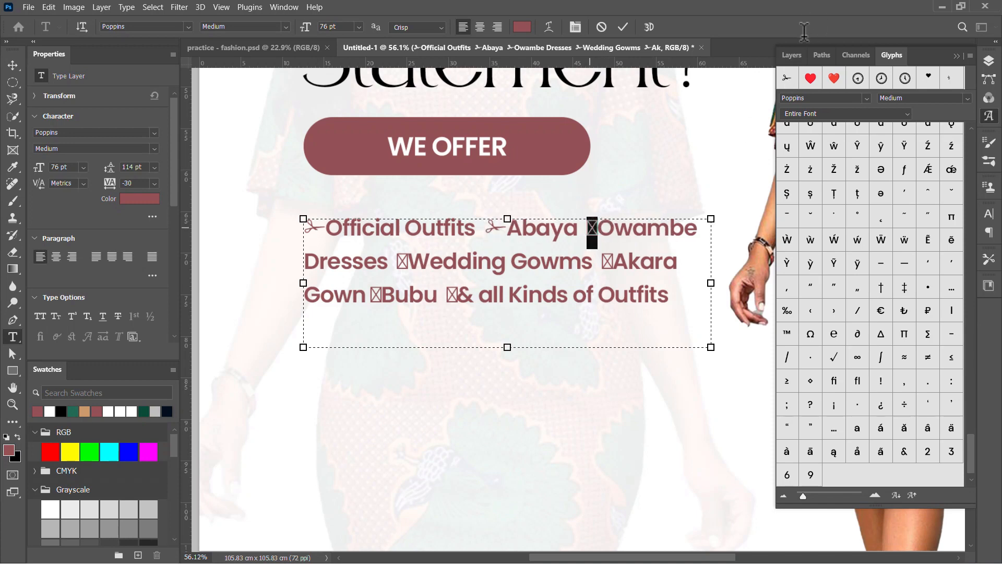
double_click(787, 84)
left_click_drag(612, 263, 600, 263)
double_click(787, 79)
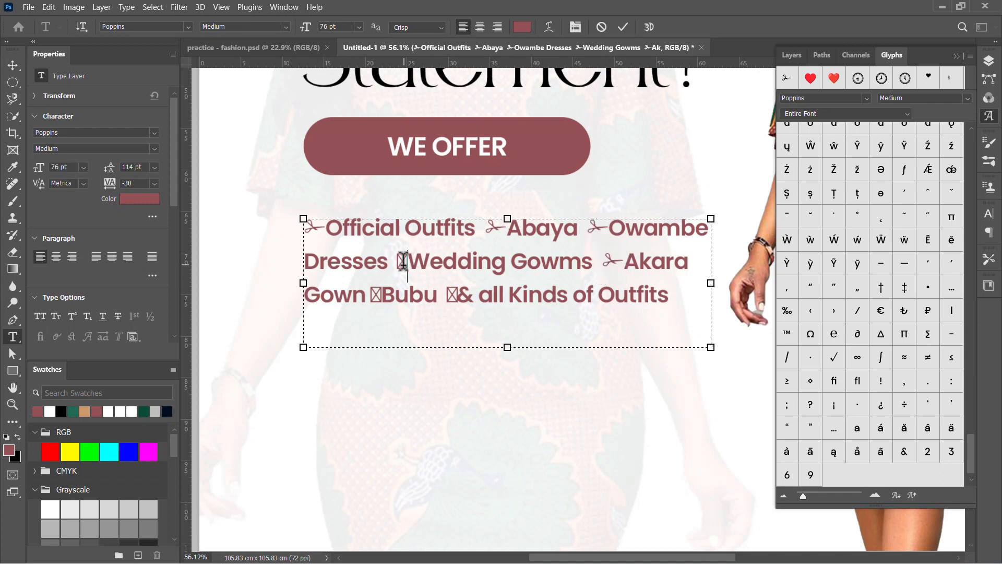
Replace the placeholder boxes before "Wedding Gowms", "Bubu" and "& all Kinds of Outfits" with the scissors glyph and commit the text.
left_click_drag(411, 264, 398, 263)
double_click(788, 78)
left_click(371, 295)
double_click(787, 78)
left_click_drag(468, 296, 457, 296)
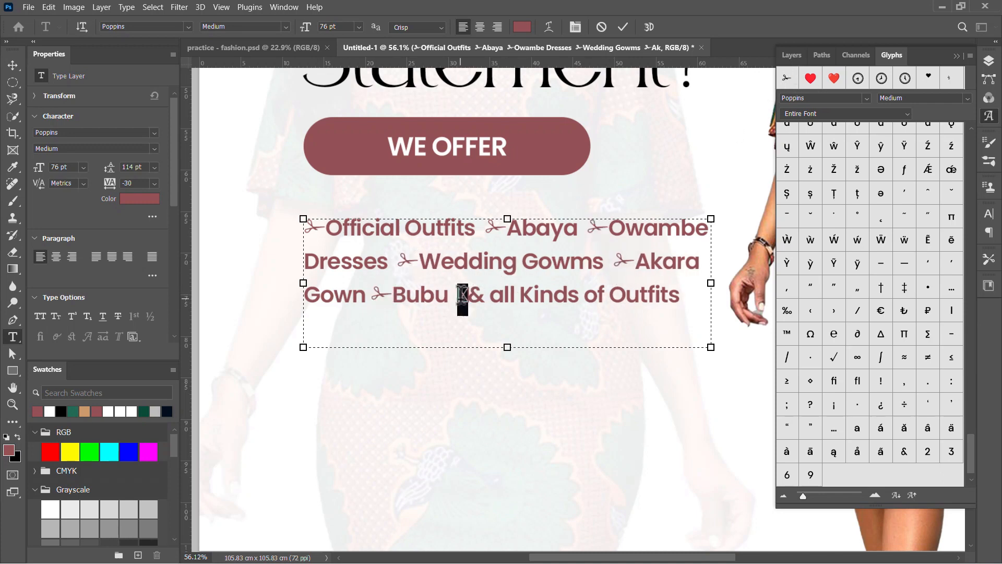
double_click(787, 78)
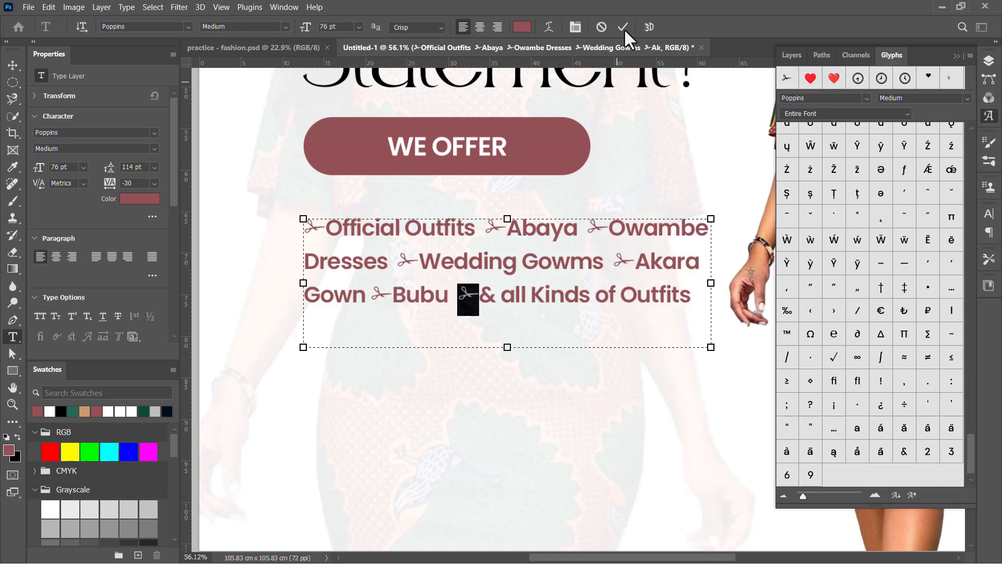
left_click(553, 293)
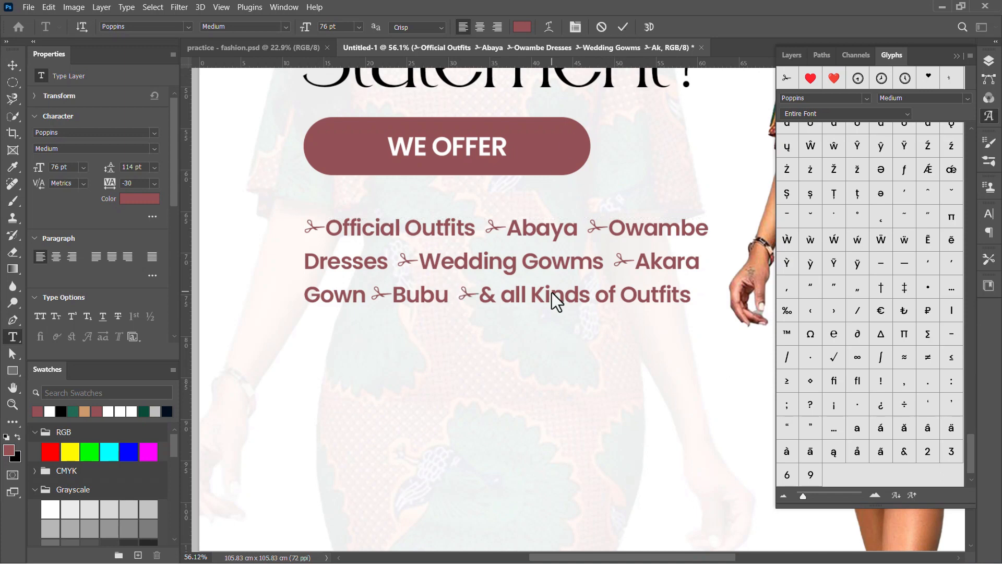
key("ctrl+Return")
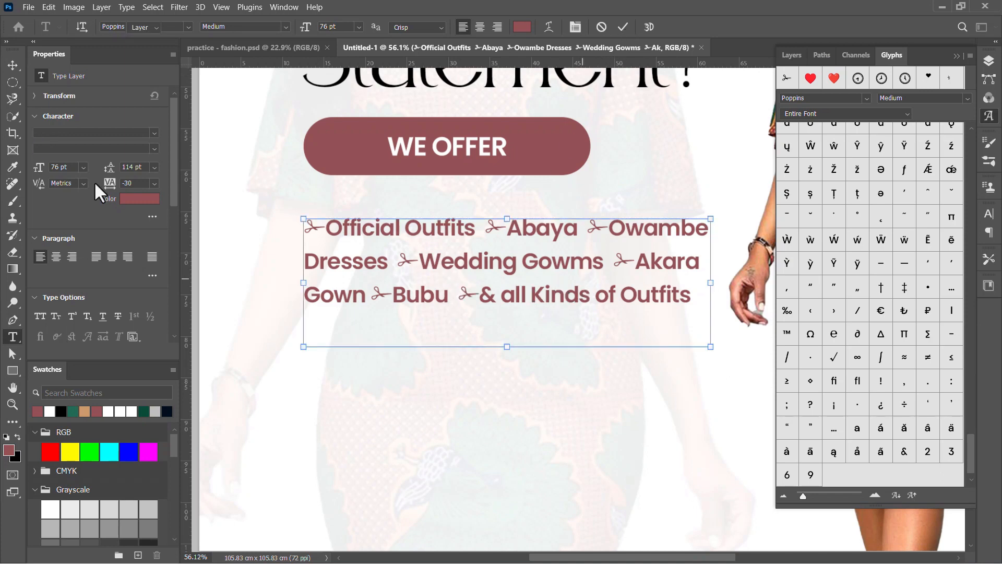
Tighten the services list's leading to 86 pt.
key("v")
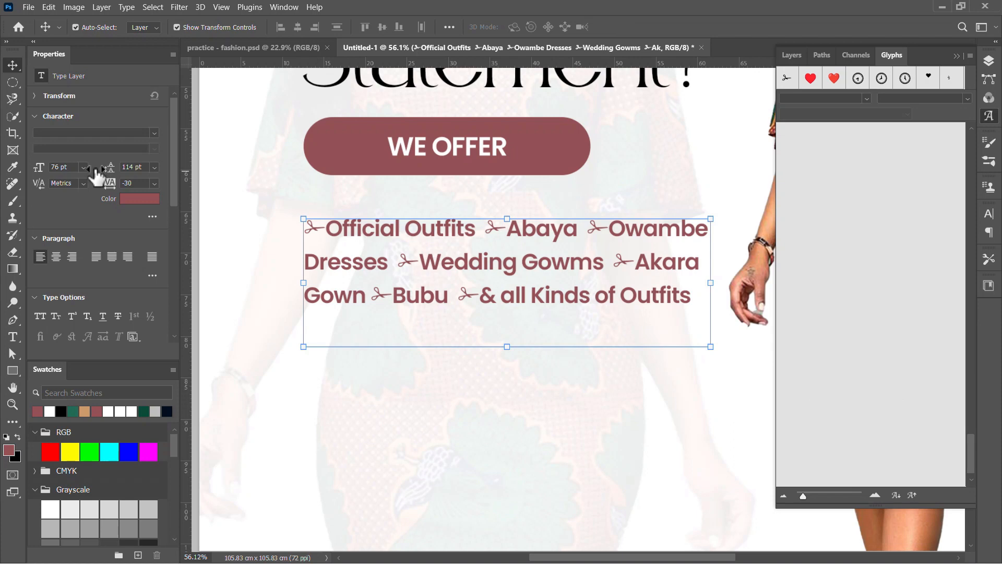
left_click_drag(97, 177, 89, 174)
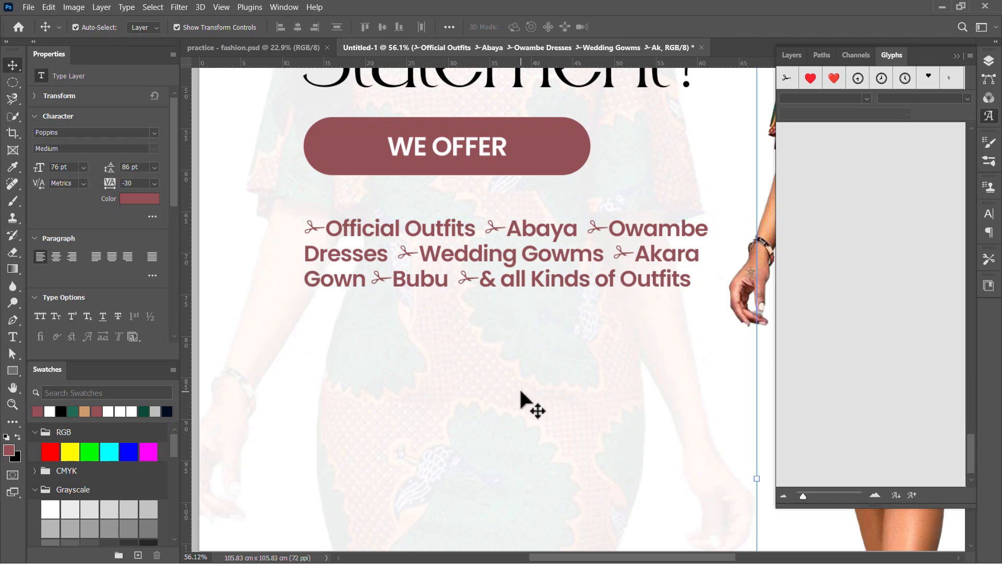
scroll(530, 404, "down", 3)
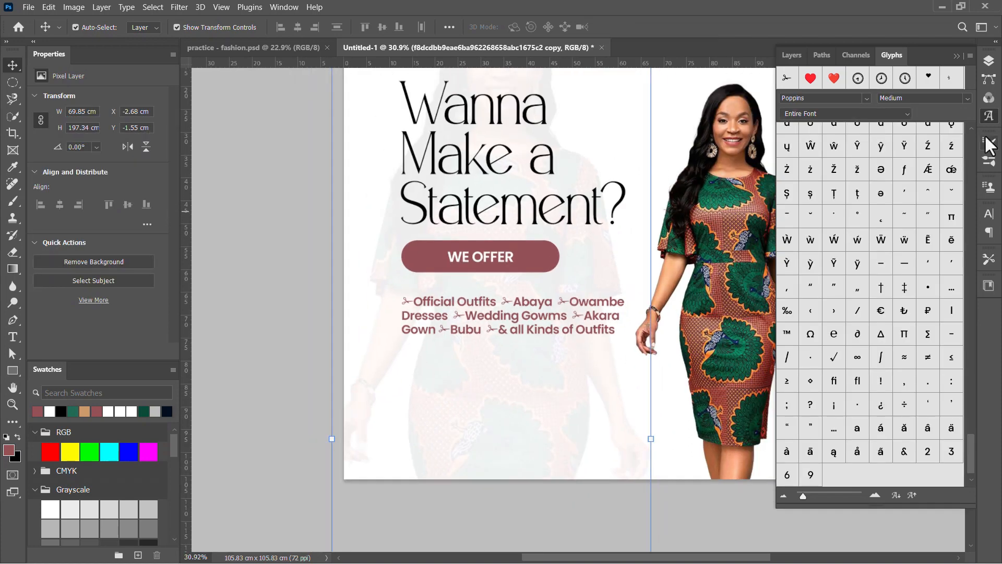
Bring up the layer list in place of the glyphs and lock the bkg group.
left_click(992, 118)
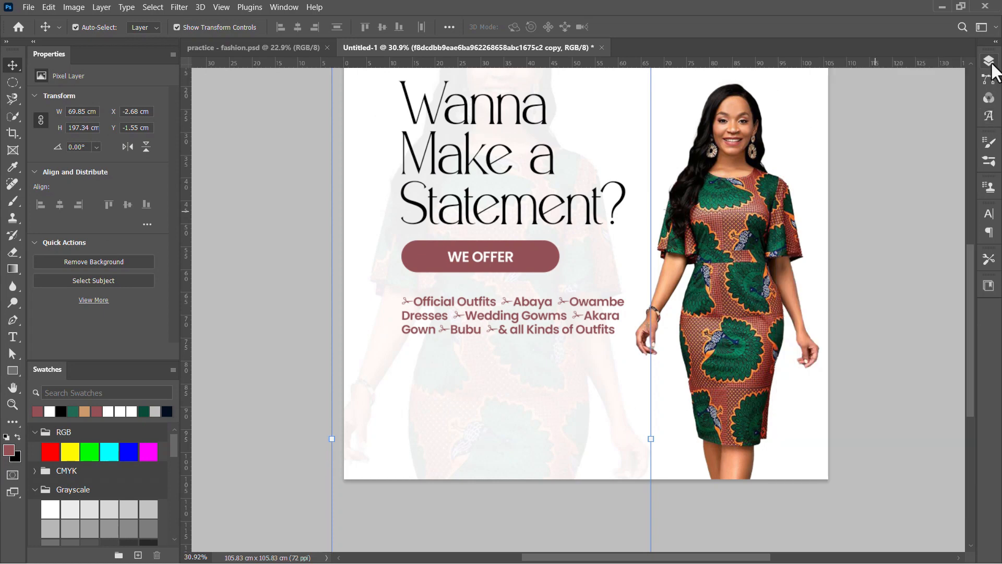
left_click(988, 60)
scroll(663, 244, "down", 2)
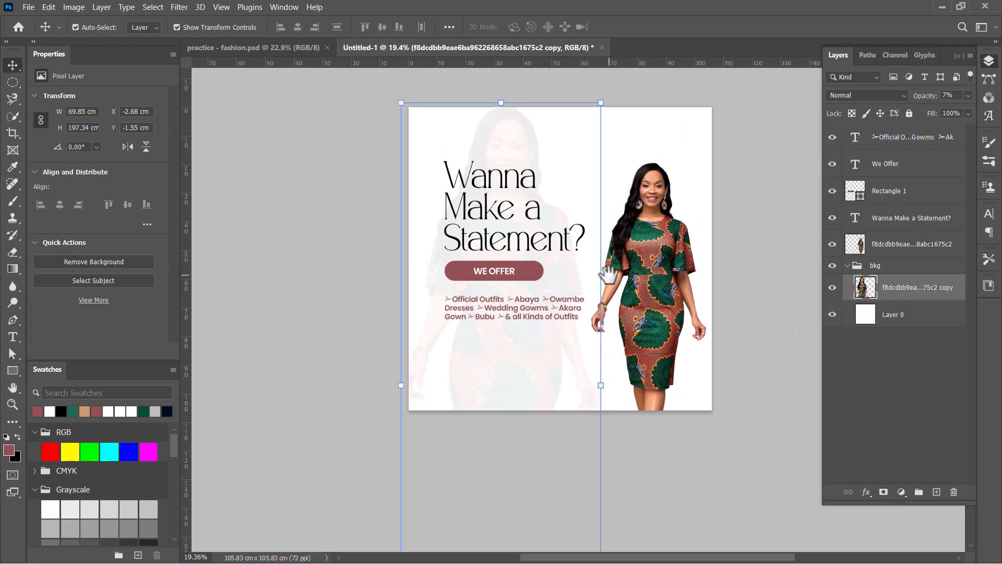
left_click(899, 271)
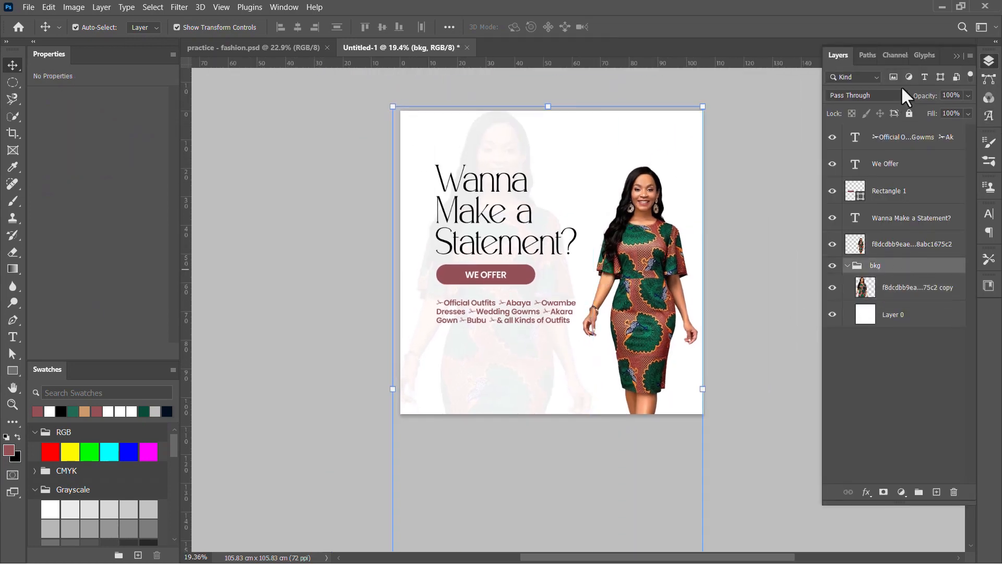
left_click(909, 113)
Shift the model cut-out slightly right and up to about X 65.26 cm, Y 17.04 cm, and lock its layer.
left_click(906, 246)
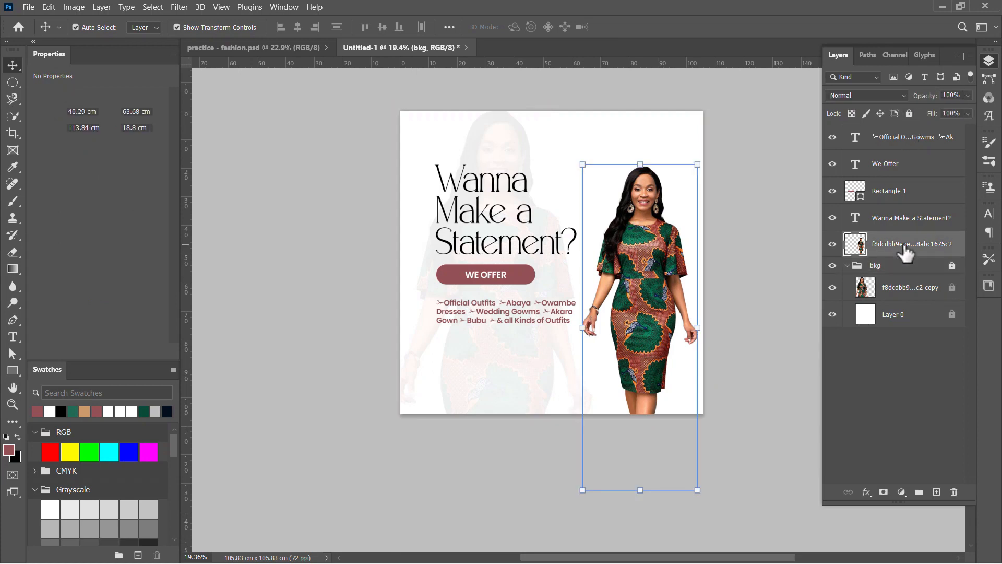
left_click_drag(639, 306, 643, 305)
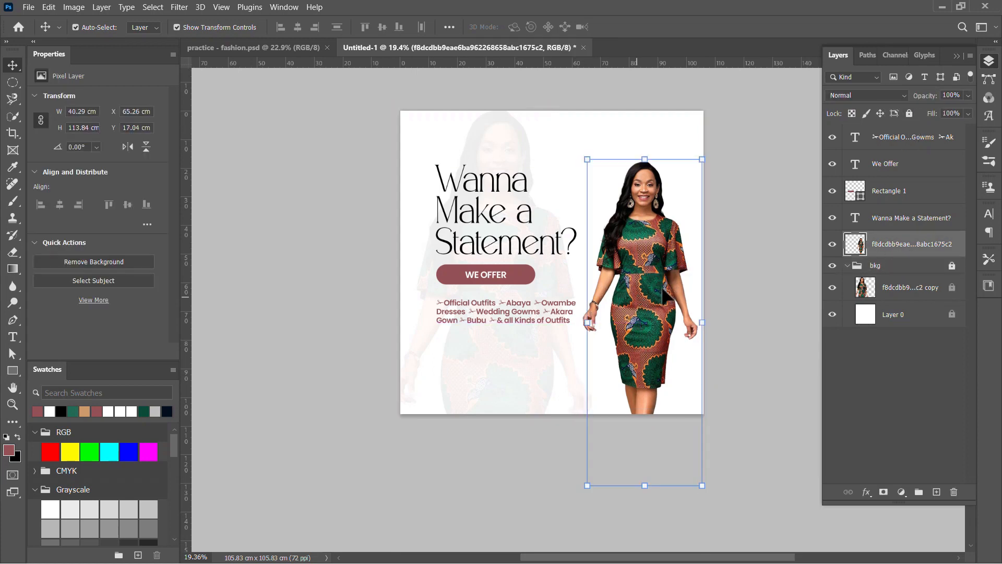
left_click(909, 113)
Nudge the services list up closer beneath the "We Offer" label and deselect it.
left_click(530, 315)
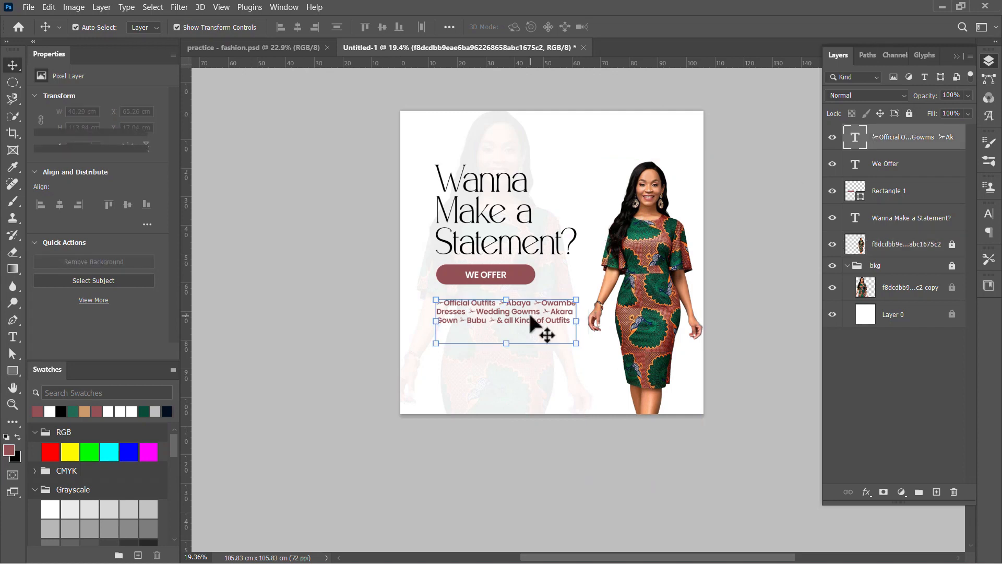
key("shift+Up")
key("shift+Up")
key("shift+Up")
key("shift+Up")
key("shift+Up")
key("shift+Up")
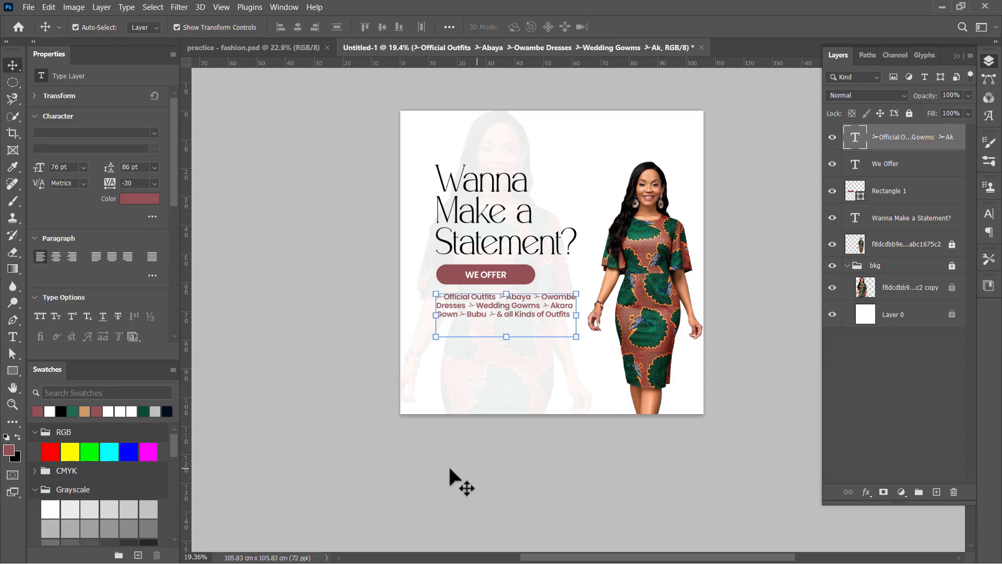
left_click(486, 471)
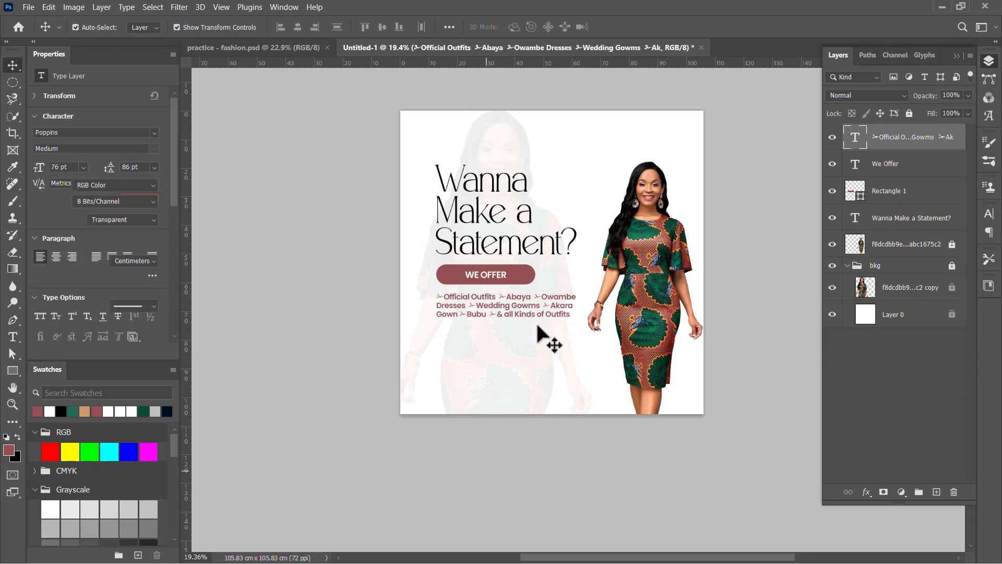
Draw a dark red rectangle about 3334 x 923 px across the bottom of the flyer, extending past the canvas edges.
scroll(538, 328, "down", 1)
scroll(538, 329, "up", 4)
left_click_drag(552, 340, 542, 333)
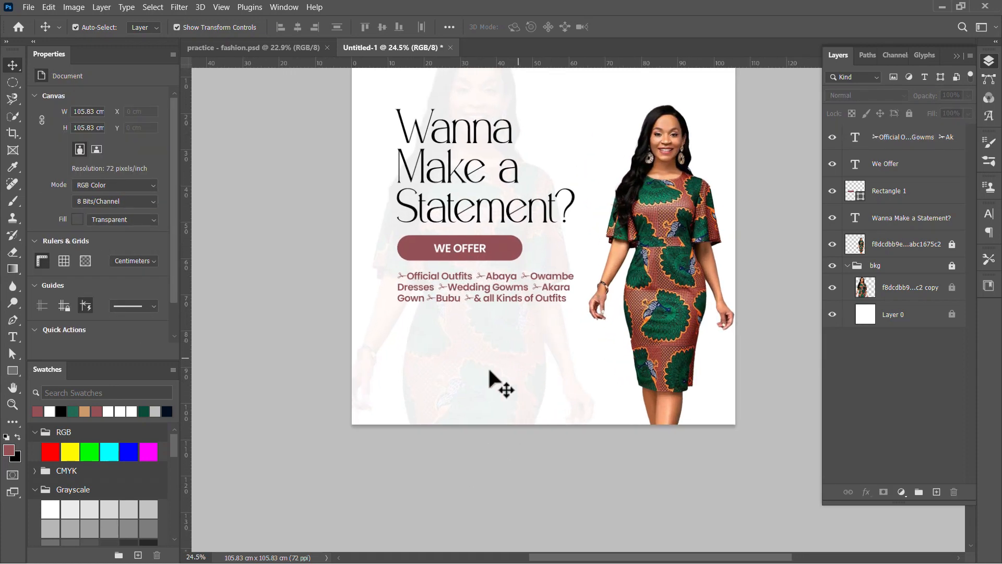
left_click(12, 371)
mouse_move(324, 358)
left_mouse_down()
mouse_move(604, 465)
mouse_move(750, 477)
mouse_move(755, 496)
left_mouse_up()
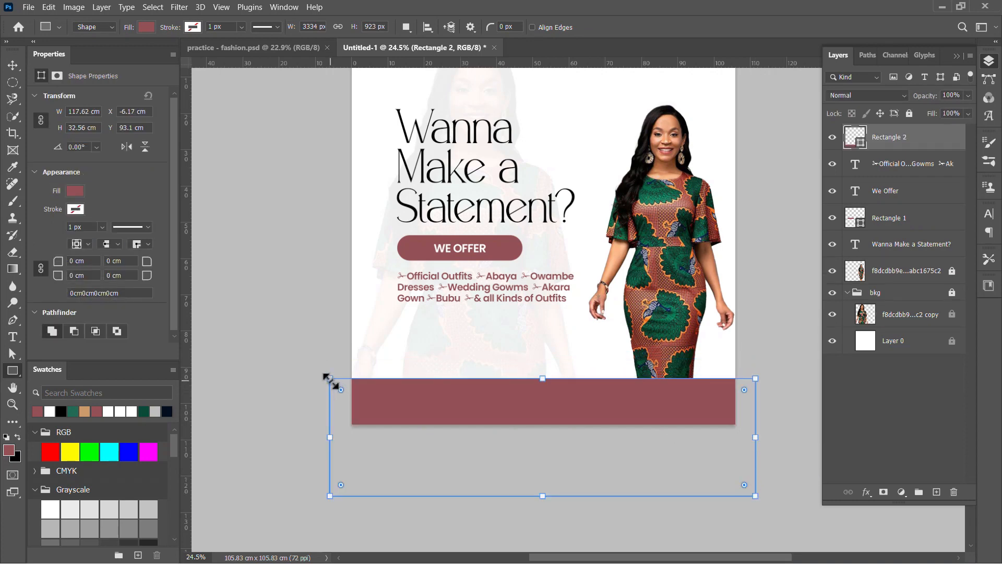
Raise the rectangle's upper-left corner to slant its top edge, accept the conversion to a regular path, and lower the band slightly.
left_click_drag(329, 378, 330, 337)
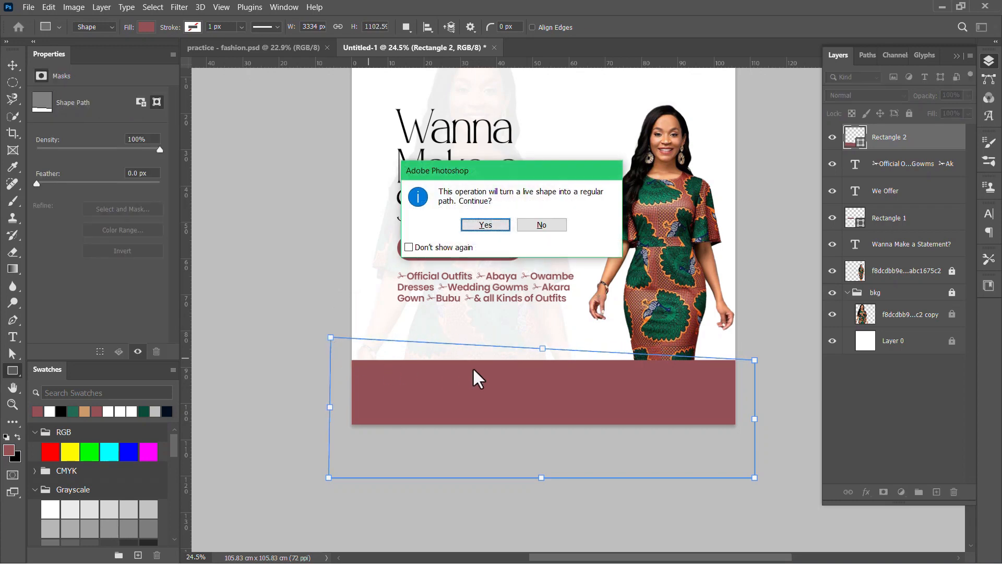
left_click(493, 221)
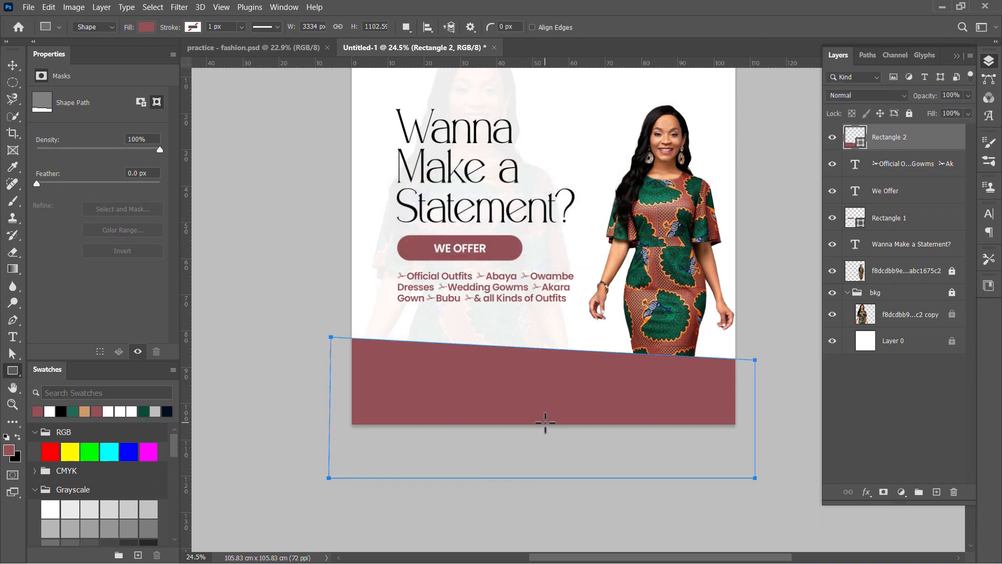
scroll(545, 423, "up", 1)
left_click_drag(537, 404, 547, 431)
key("v")
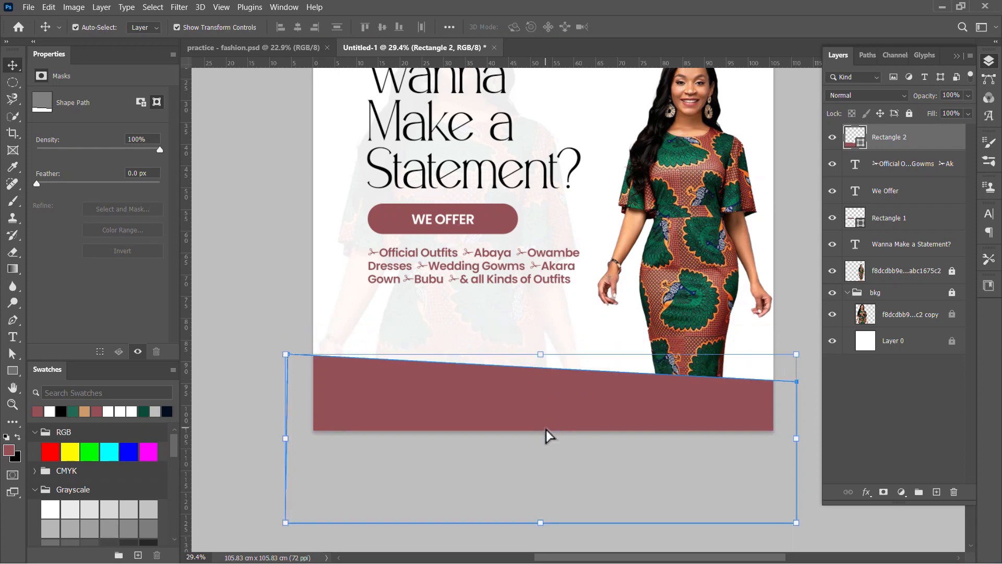
Duplicate the slanted bottom band and nudge the original slightly up behind the copy.
key("ctrl+j")
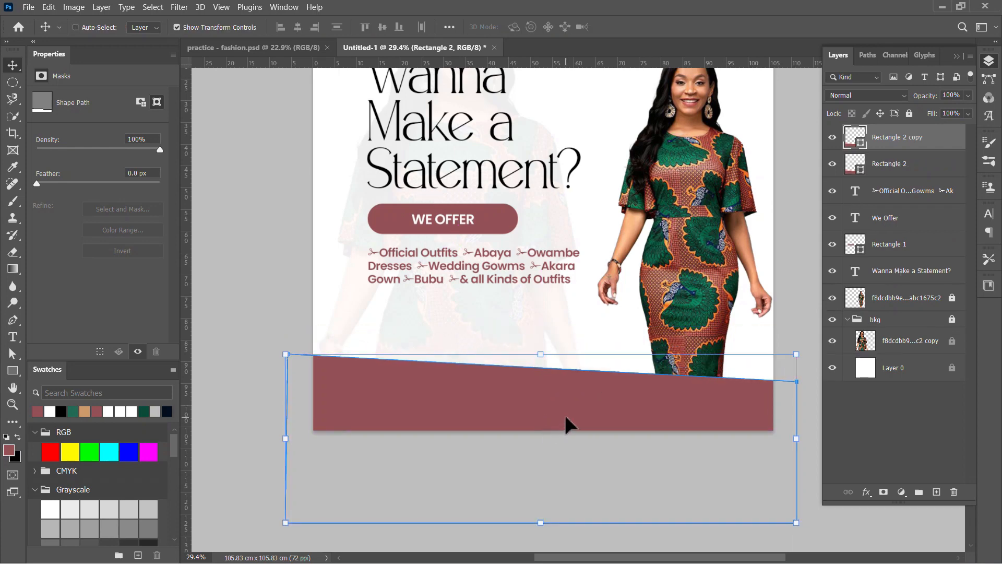
left_click(899, 170)
key("shift+Up")
key("shift+Up")
key("shift+Up")
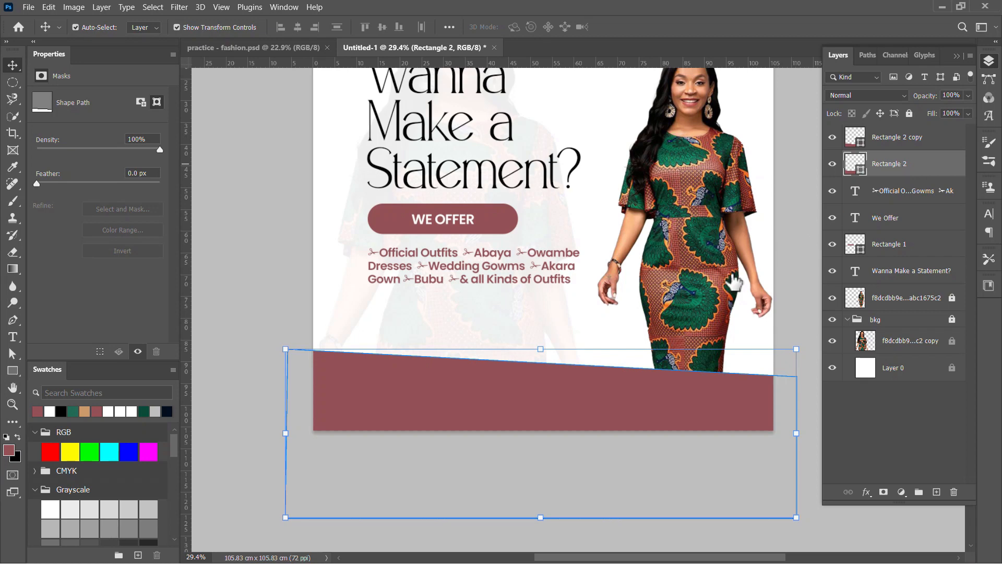
Recolor the front band copy with the green swatch and rotate the dark red band behind it by -0.85°.
left_click(913, 144)
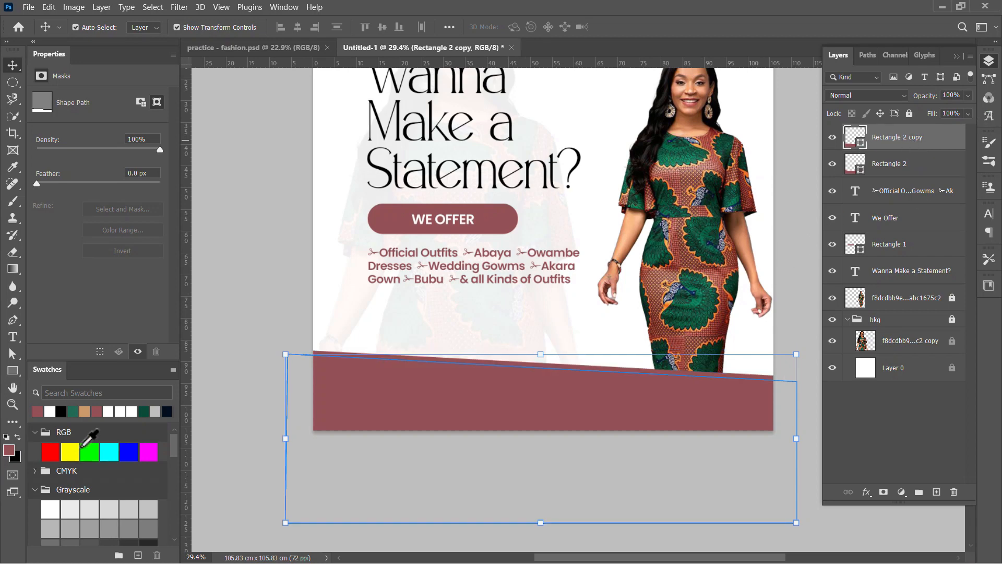
left_click(74, 411)
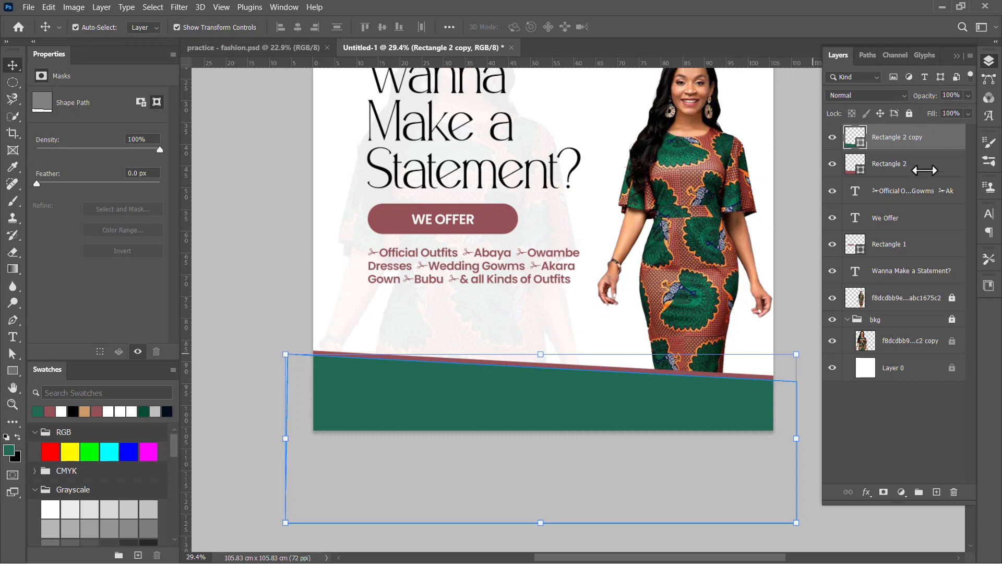
key("alt+bracketleft")
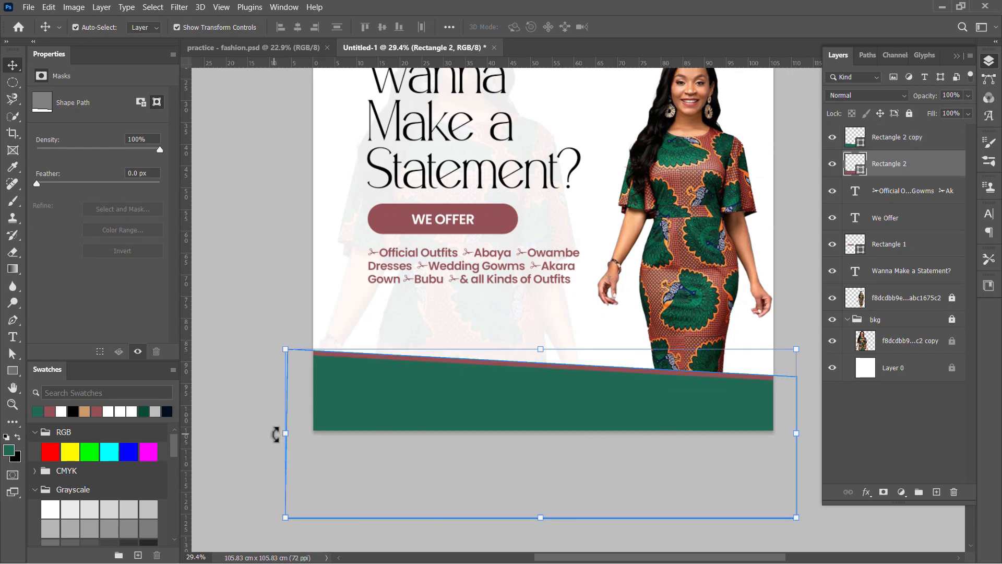
mouse_move(275, 434)
left_mouse_down()
mouse_move(273, 448)
mouse_move(263, 439)
left_mouse_up()
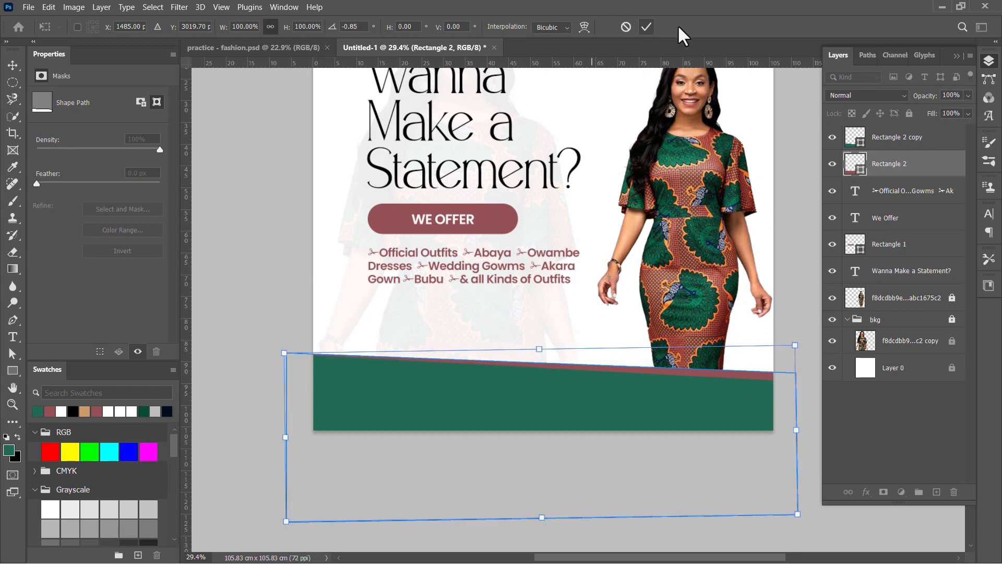
left_click(648, 29)
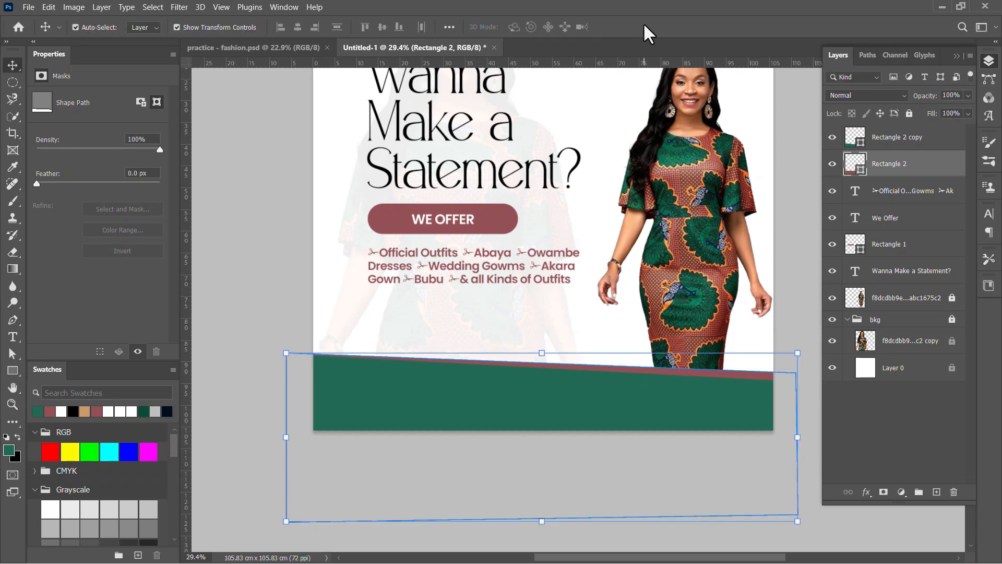
Select the headline, "We Offer" label with its pill shape and services list together, and nudge them up on the flyer.
scroll(514, 267, "down", 3)
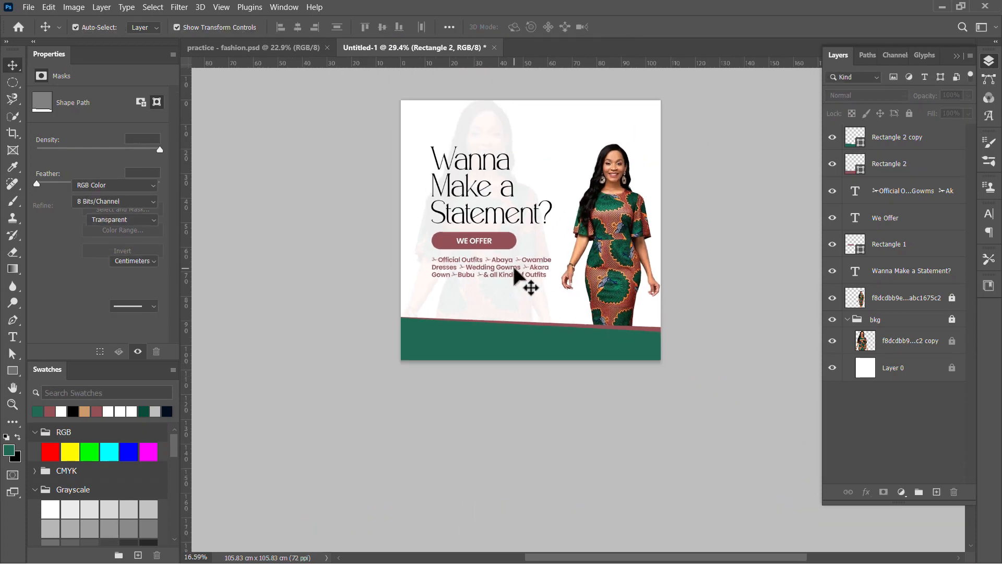
left_click(514, 267)
scroll(523, 321, "up", 1)
left_click_drag(535, 295, 531, 313)
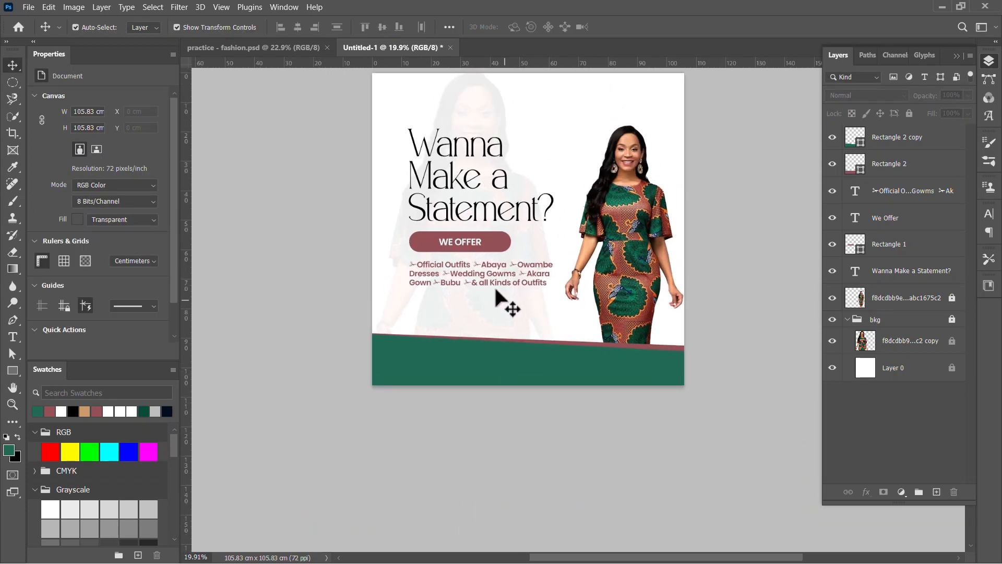
left_click_drag(380, 127, 499, 308)
key("shift+Up")
key("shift+Up")
key("shift+Up")
key("shift+Up")
key("shift+Up")
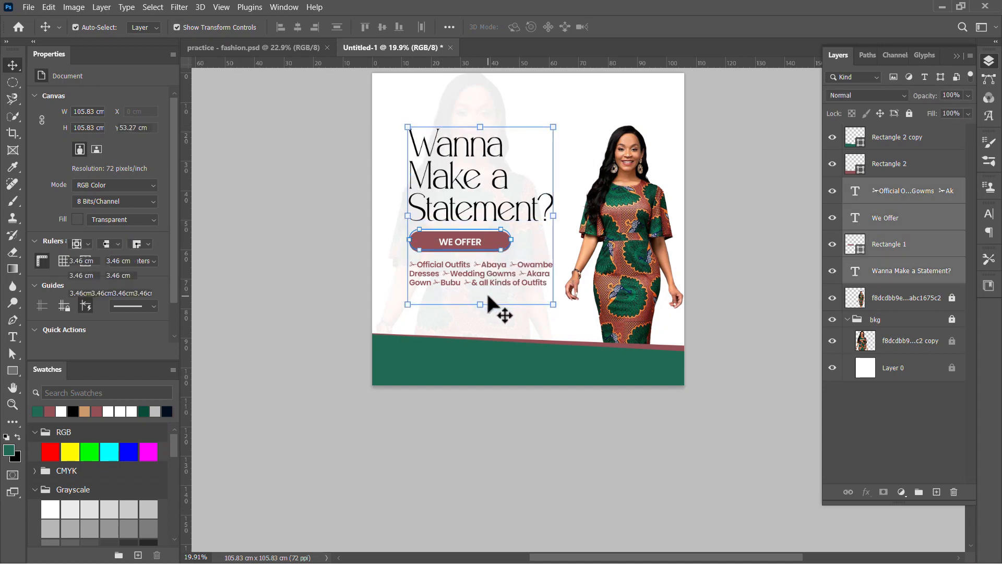
key("shift+Up")
key("shift+Up")
key("shift+Up")
key("shift+Up")
key("shift+Up")
key("shift+Up")
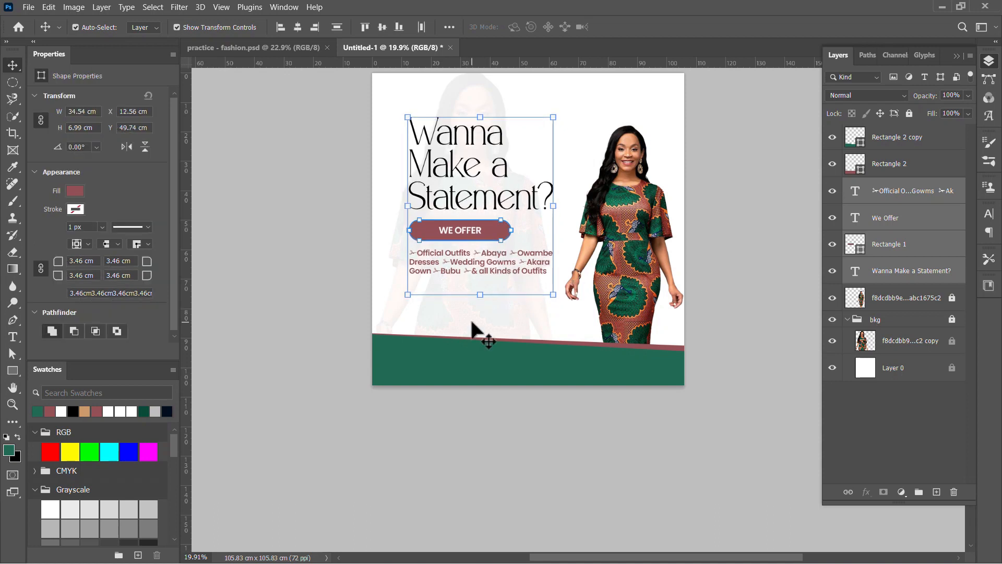
Draw a dark red rectangle about 12.6 × 17.2 cm between the services list and the slanted footer.
left_click(328, 327)
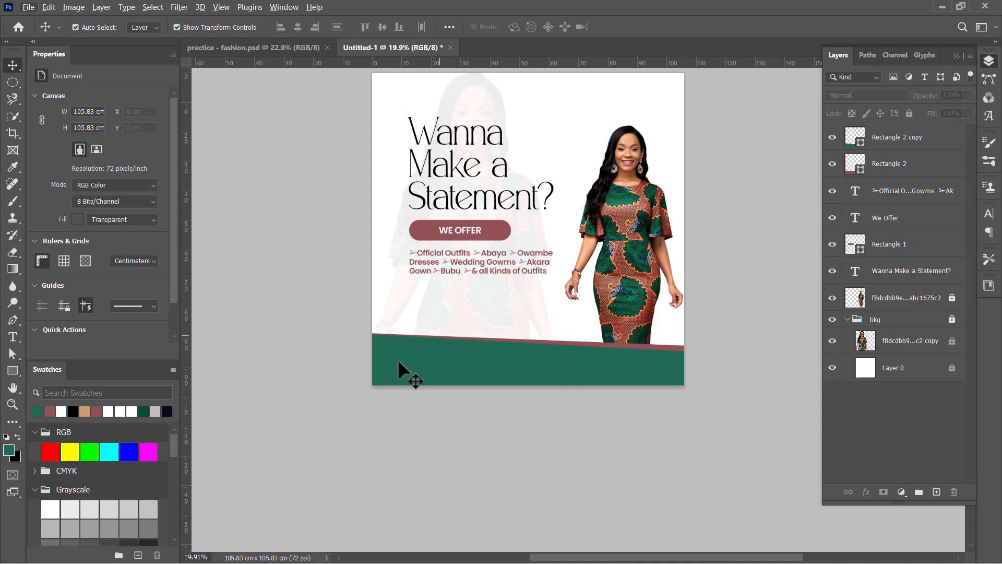
left_click(13, 372)
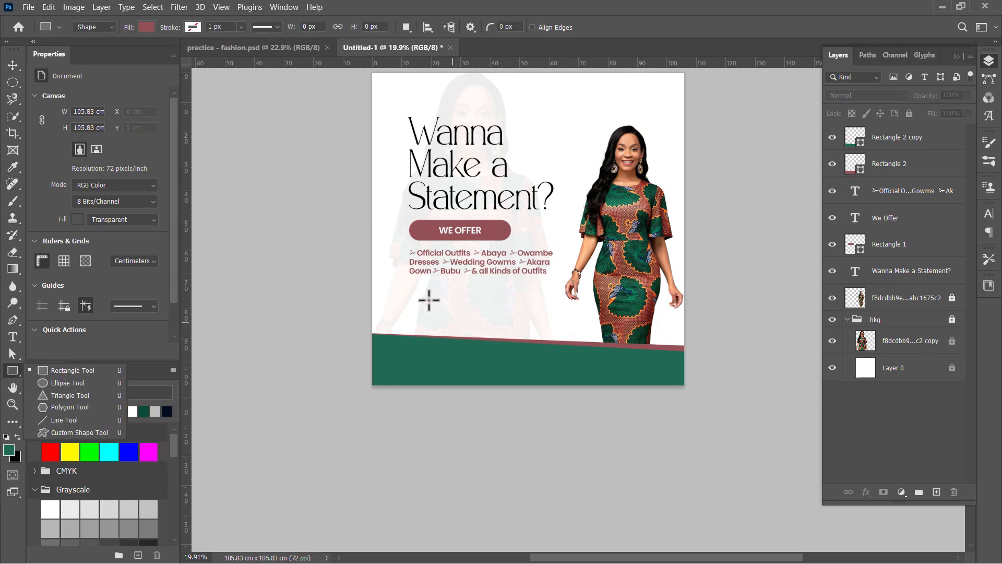
scroll(429, 300, "up", 5)
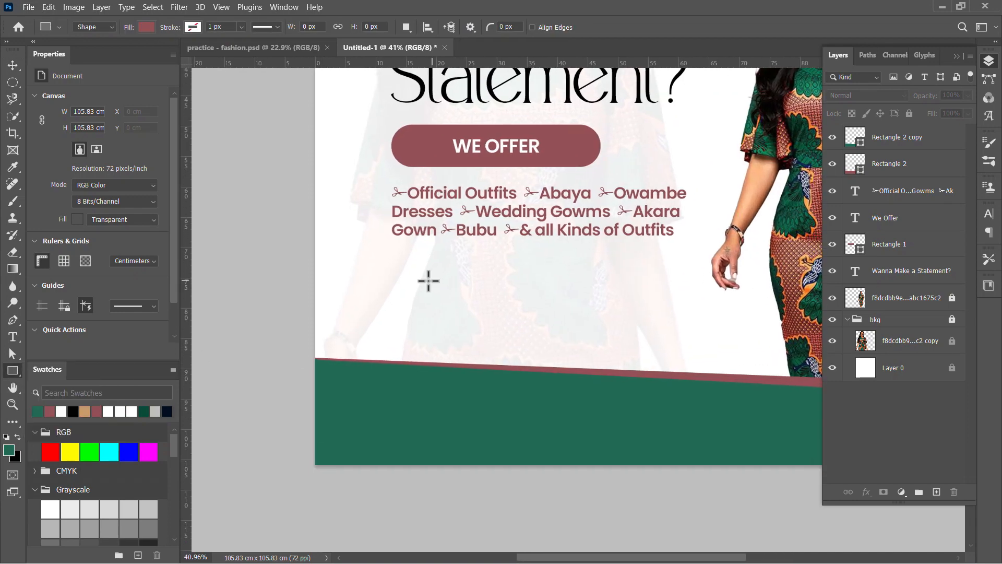
left_click_drag(397, 250, 471, 353)
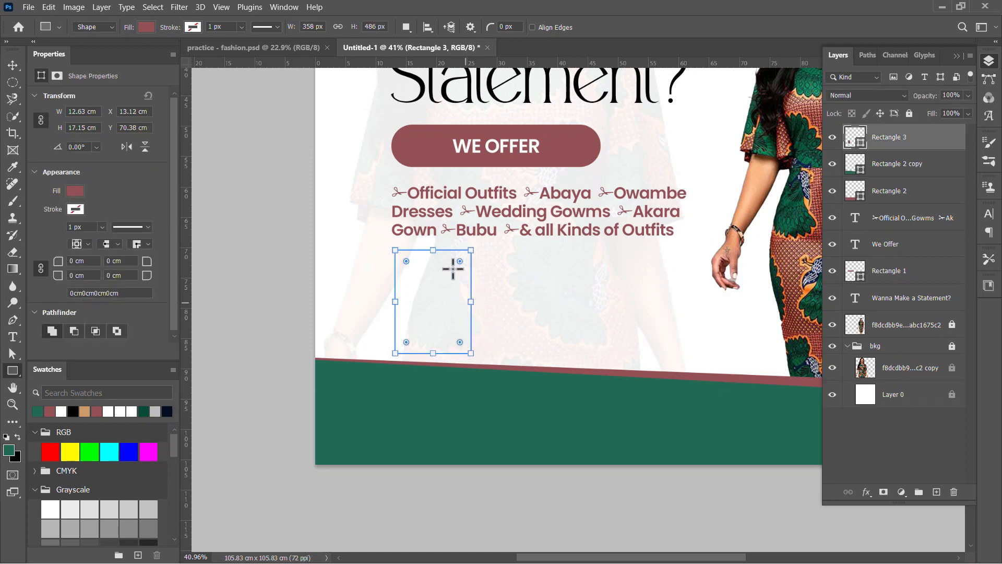
Round the new rectangle's corners to about 1.02 cm and enlarge it proportionally to about 12.9 × 17.5 cm.
scroll(455, 266, "up", 4)
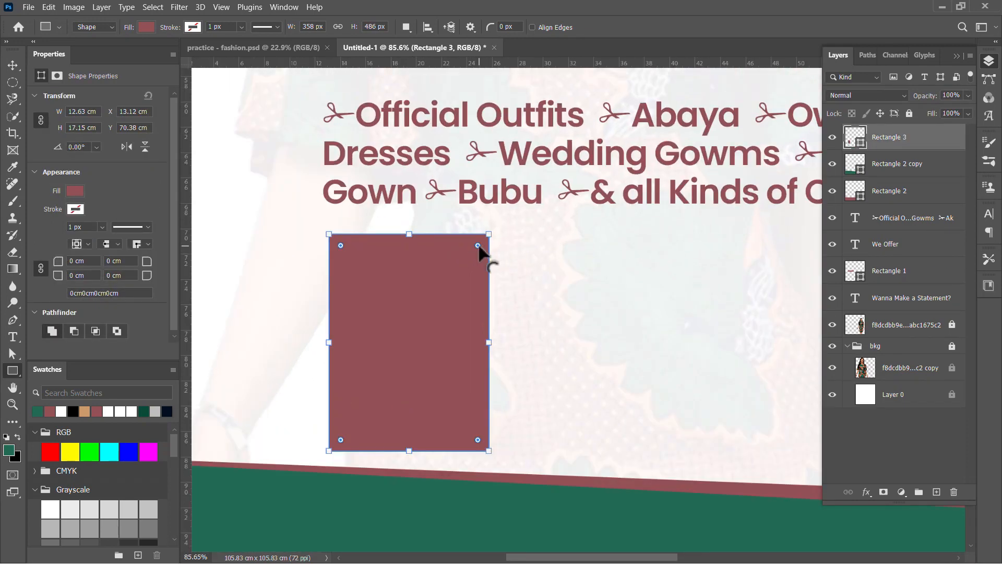
left_click_drag(479, 246, 476, 251)
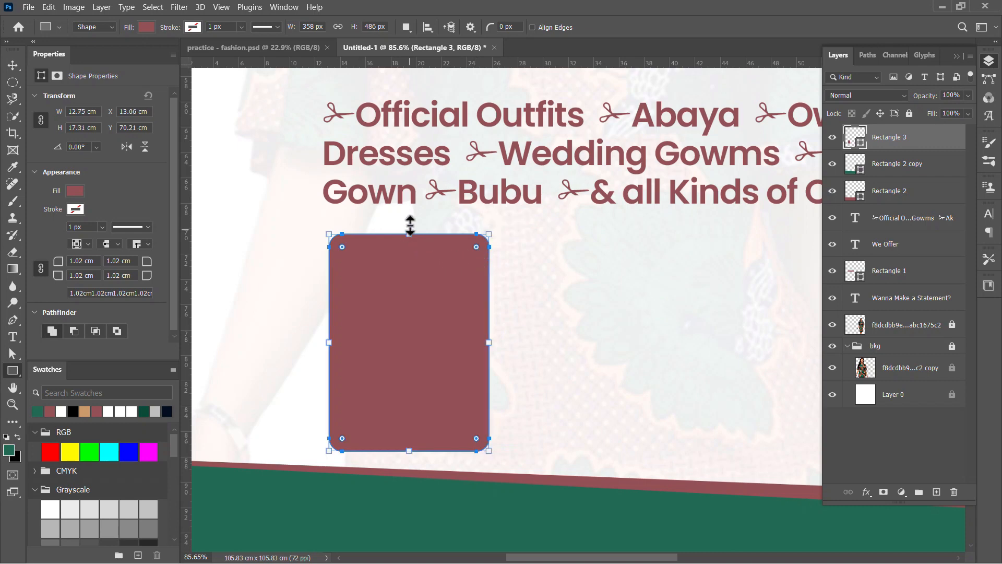
left_click_drag(410, 226, 410, 225)
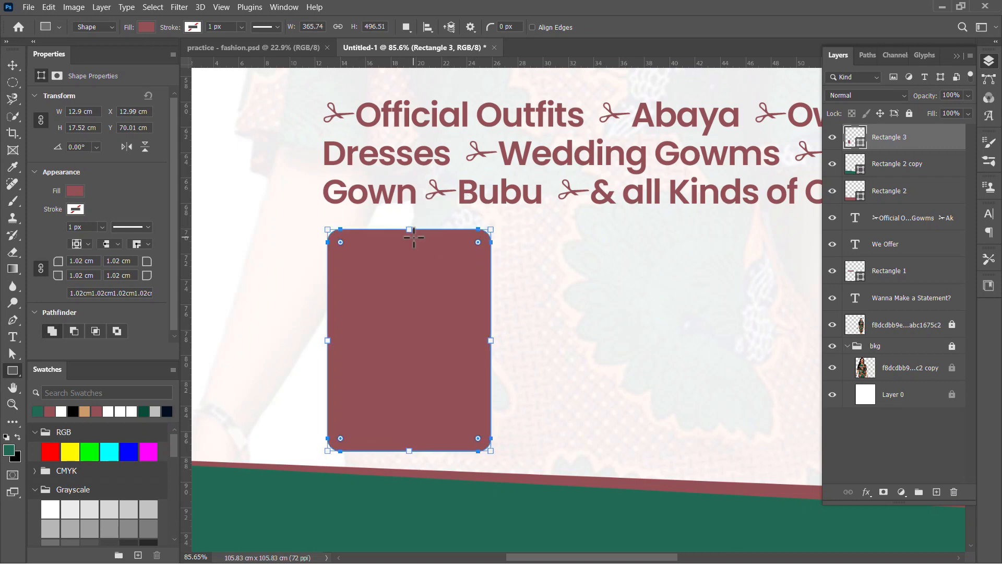
Duplicate the rounded rectangle three times to form an evenly spaced row of four below the services list.
left_click(13, 65)
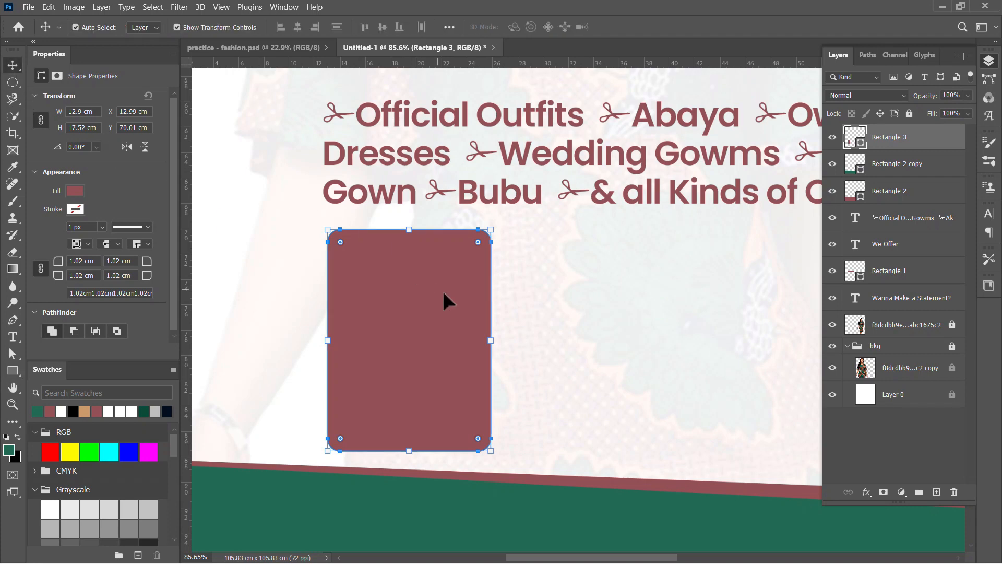
scroll(446, 308, "down", 5)
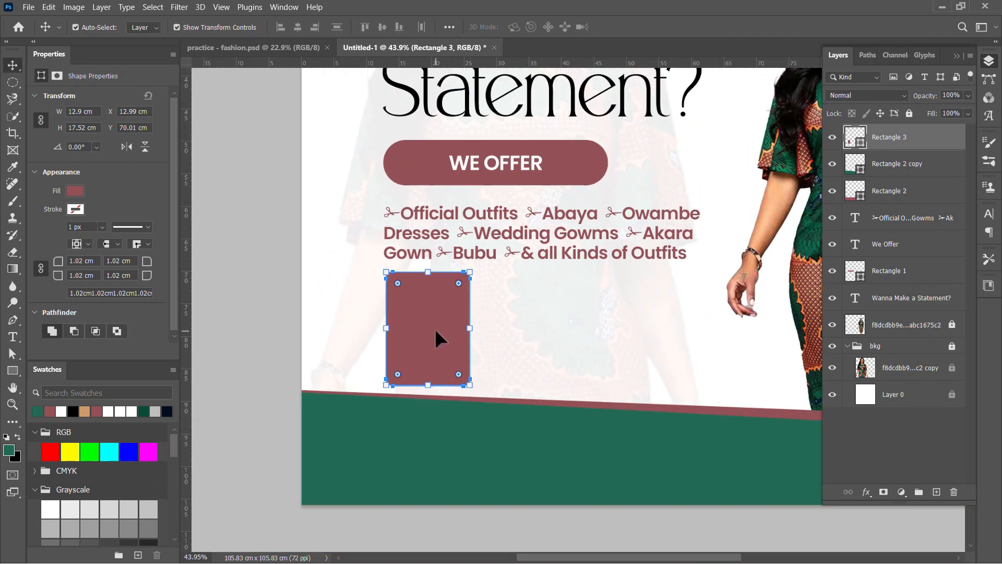
scroll(435, 327, "down", 1)
key("ctrl")
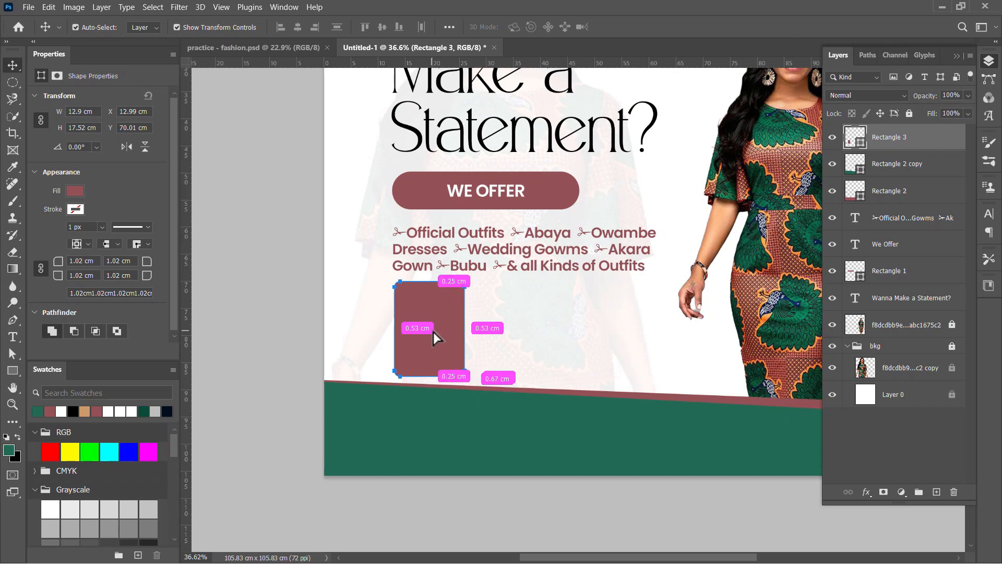
left_click_drag(434, 332, 663, 344)
scroll(662, 339, "down", 5)
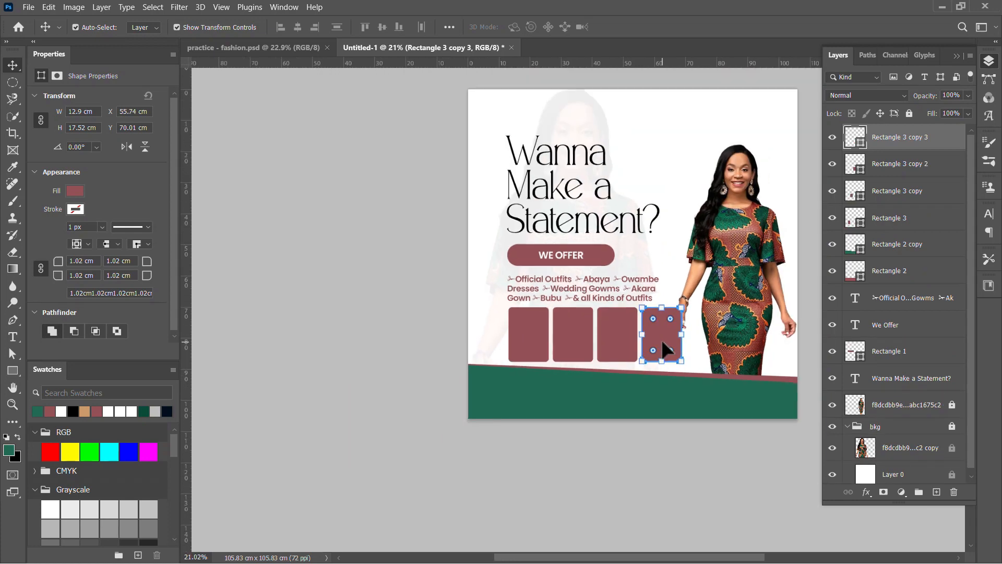
Select all four rounded rectangles and scale them together to 87.35% to match the services list's width.
scroll(605, 354, "up", 4)
left_click_drag(454, 358, 703, 339)
key("ctrl+t")
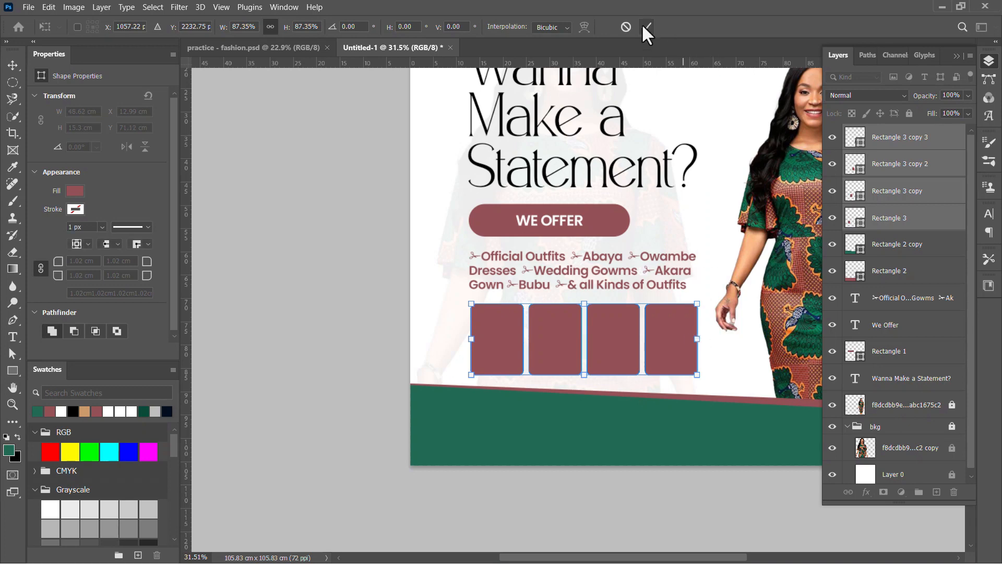
key("Return")
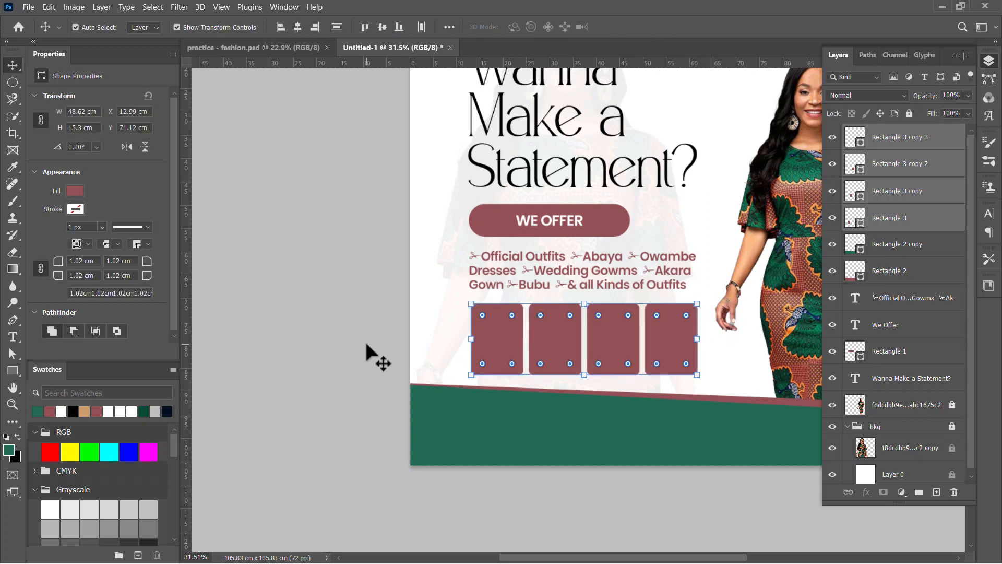
Place the photo 78ce279d1268fd95922b00c90b80739e from New folder (2) above the first rounded rectangle's layer.
left_click(513, 358)
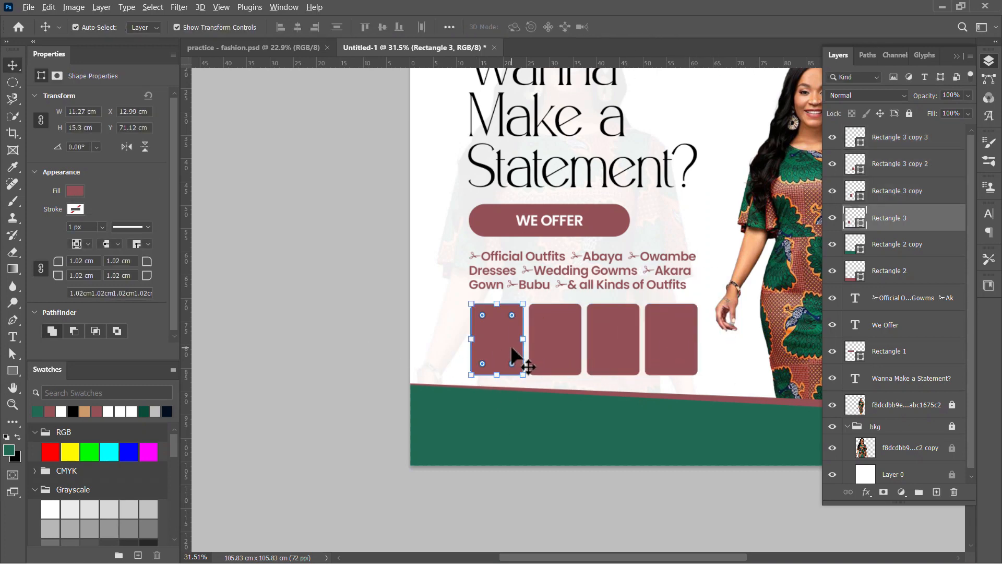
key("alt+Tab")
left_click(414, 284)
left_click(338, 112)
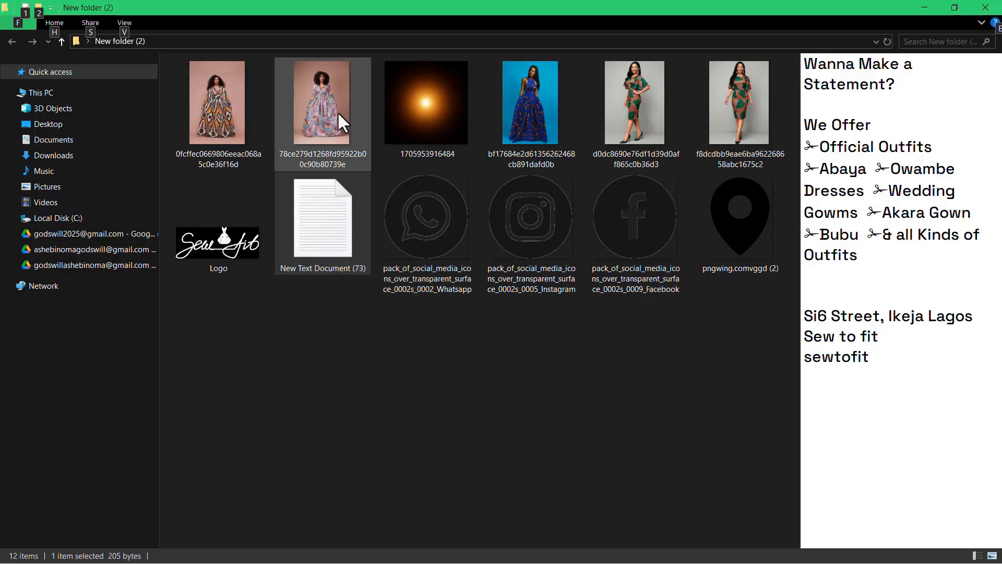
left_click_drag(334, 152, 494, 359)
key("alt+Tab")
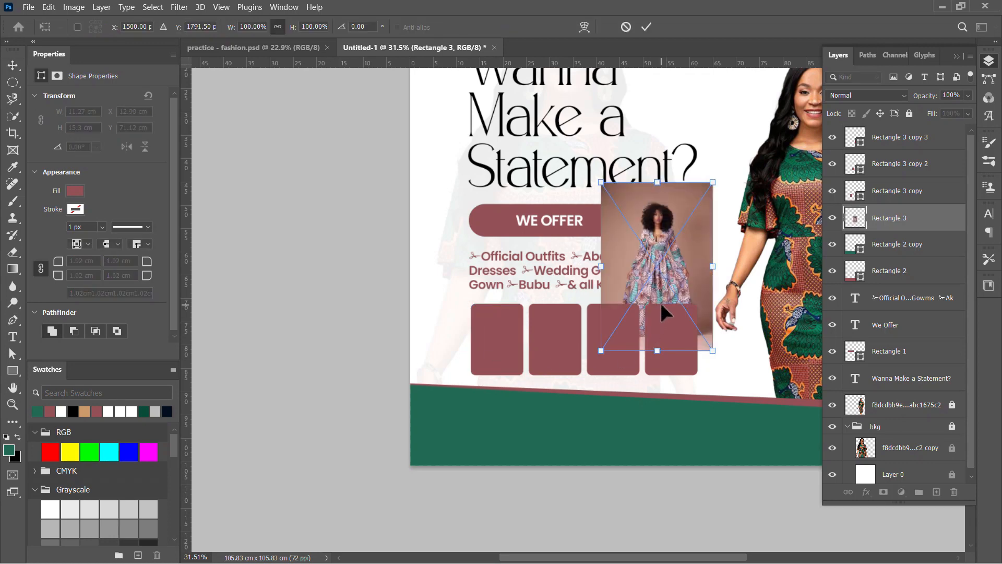
Move the placed pink-patterned gown photo over the first rectangle and scale it to 49.64%.
left_click_drag(658, 260, 531, 343)
scroll(499, 327, "up", 2)
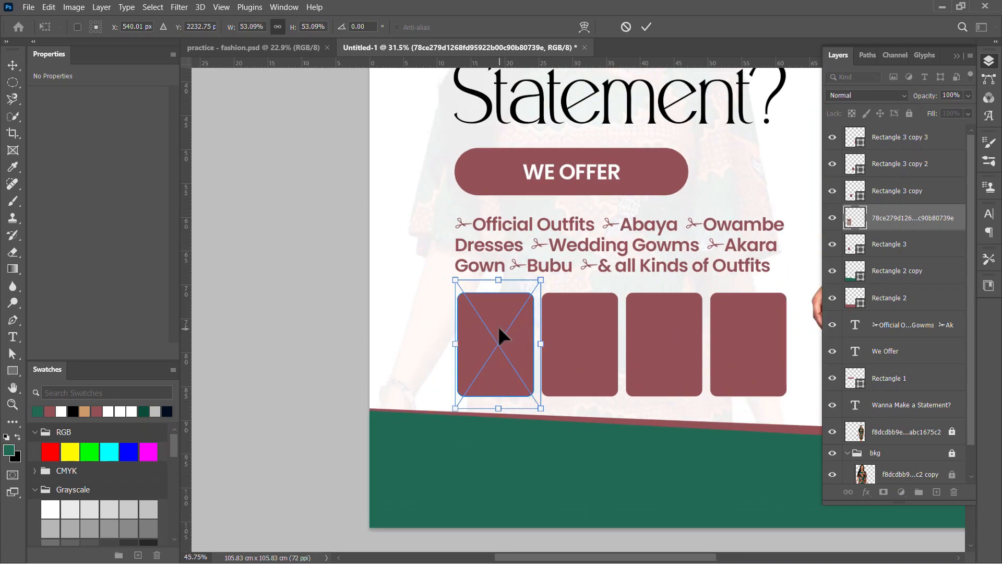
scroll(496, 325, "up", 4)
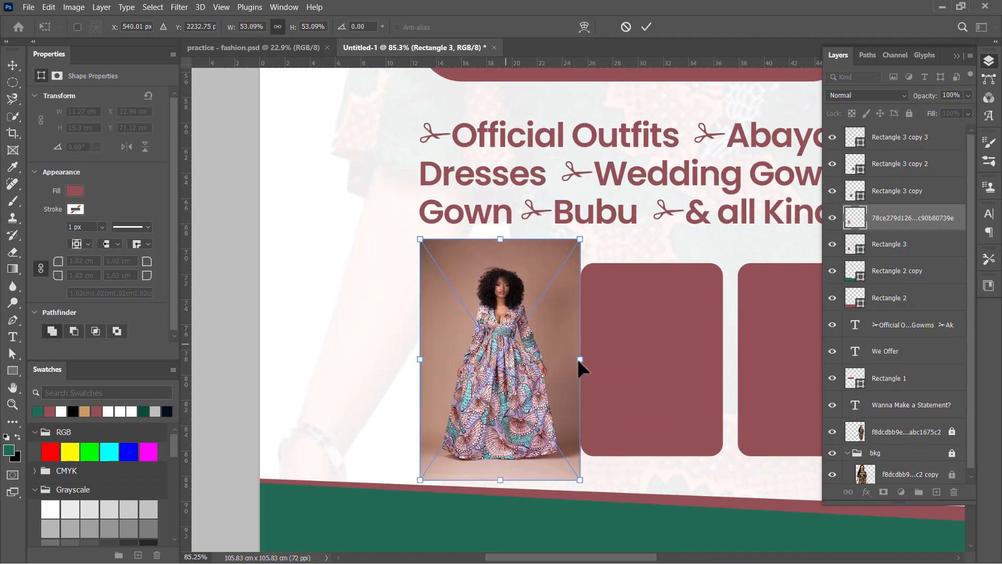
mouse_move(579, 360)
left_mouse_down()
mouse_move(527, 369)
mouse_move(576, 362)
left_mouse_up()
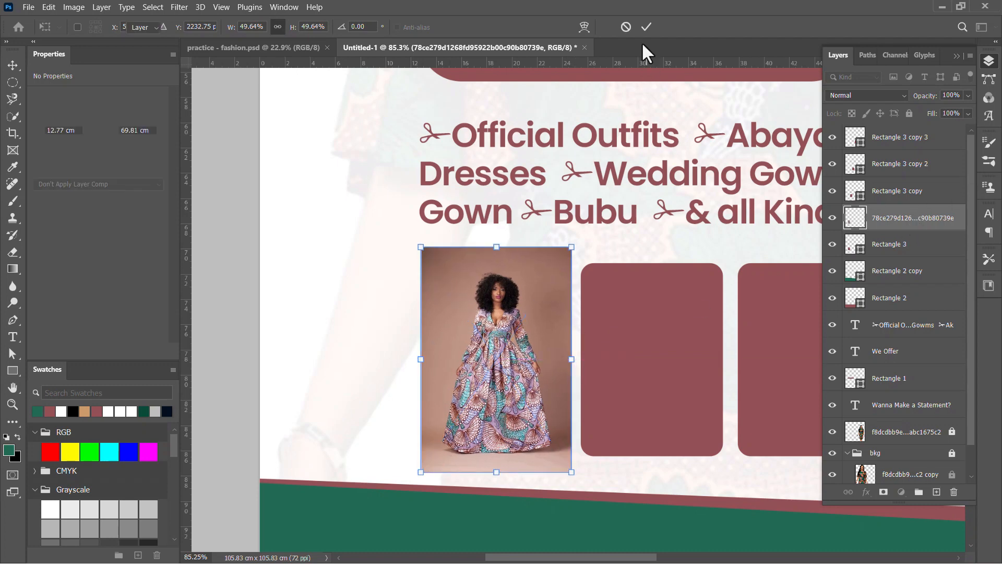
left_click(645, 27)
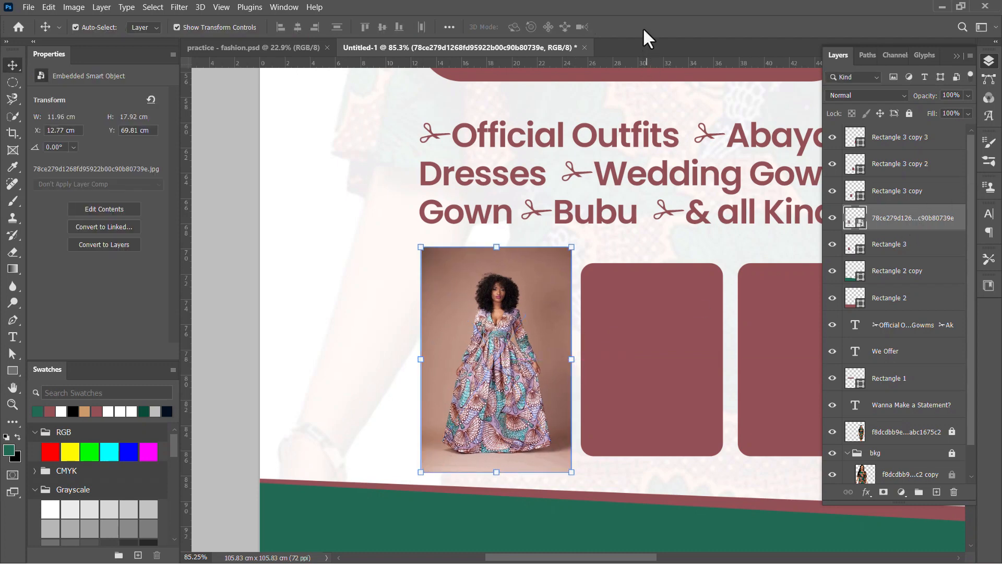
Clip the pink-patterned gown photo to the first rectangle and nudge it slightly left and up.
right_click(930, 225)
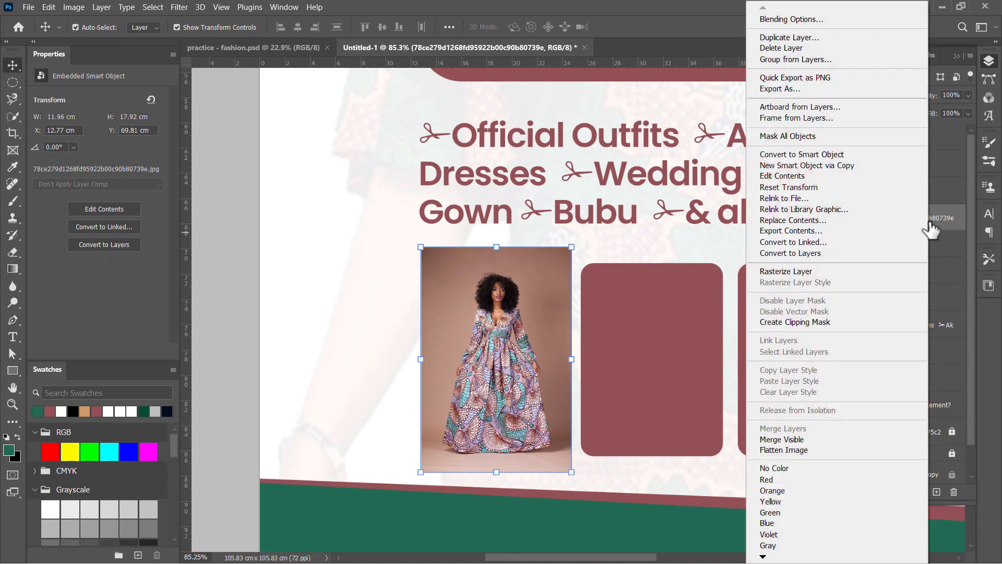
left_click(829, 321)
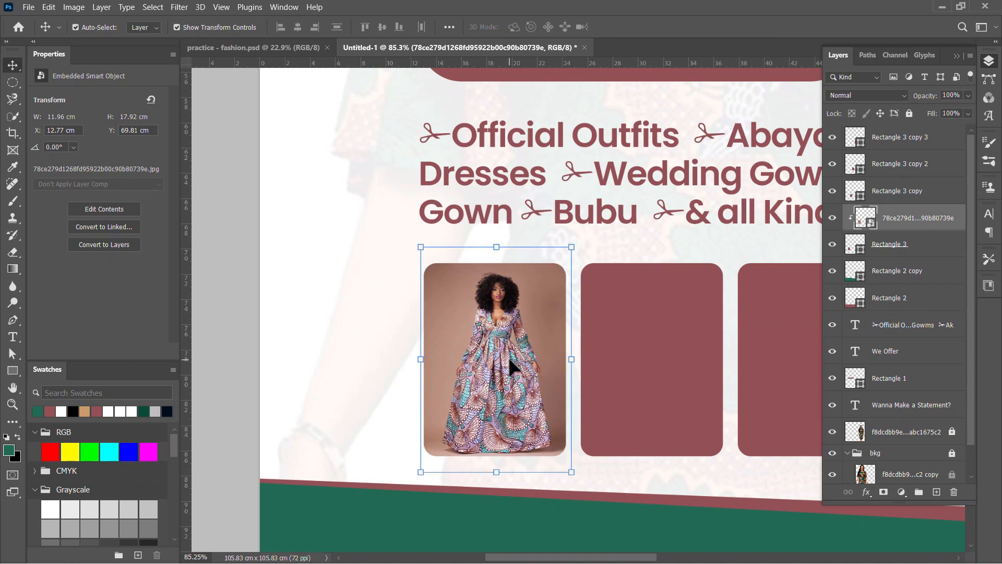
key("Left")
key("Left")
key("Left")
key("Left")
key("Left")
key("Left")
key("Up")
key("Up")
key("Up")
key("Up")
key("Up")
key("Up")
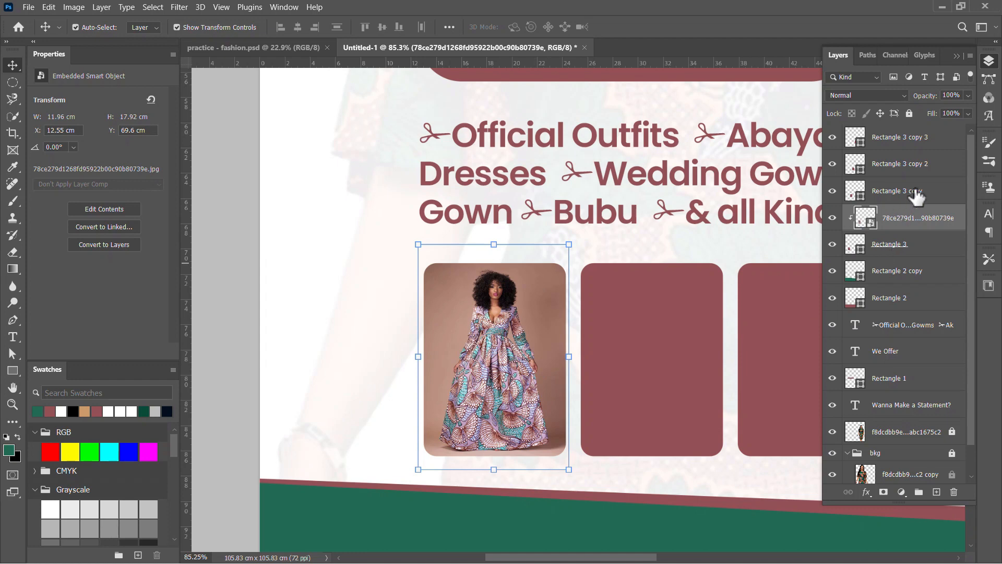
Place the photo 0fcffec0669806eeac068a5c0e36f16d from New folder (2) above the second rounded rectangle's layer.
left_click(677, 322)
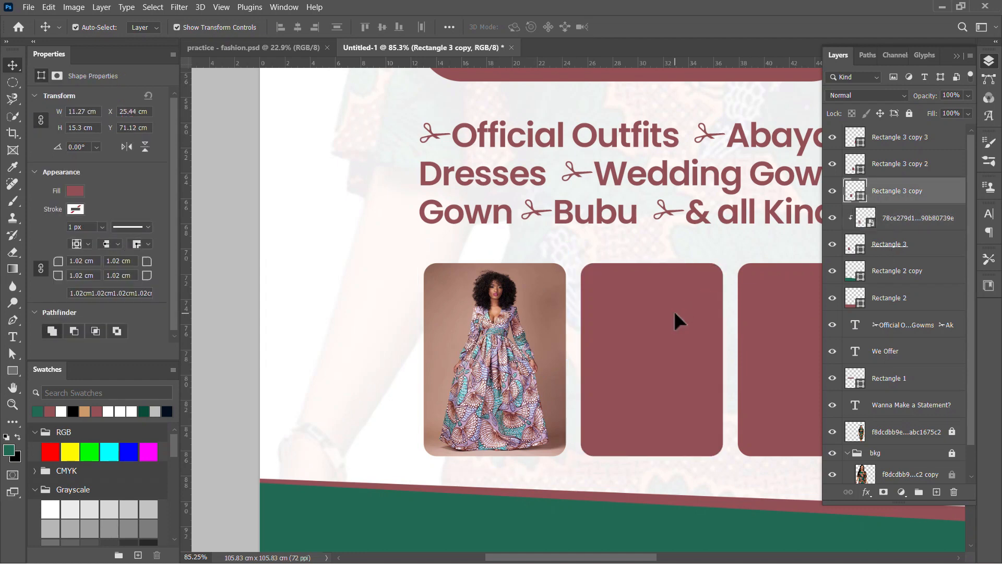
key("alt+Tab")
left_click(353, 285)
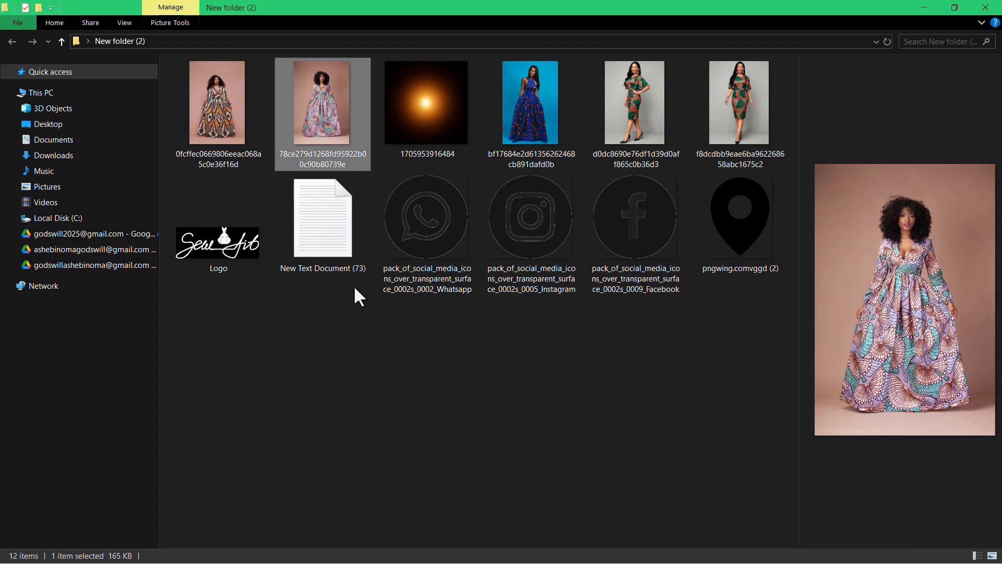
left_click(246, 112)
left_click_drag(210, 107, 453, 336)
key("alt+Tab")
Position the orange-patterned gown photo over the second rectangle at 61.07% scale.
left_click_drag(291, 267, 342, 269)
left_click_drag(451, 278, 521, 316)
left_click_drag(489, 319, 488, 319)
left_click(646, 27)
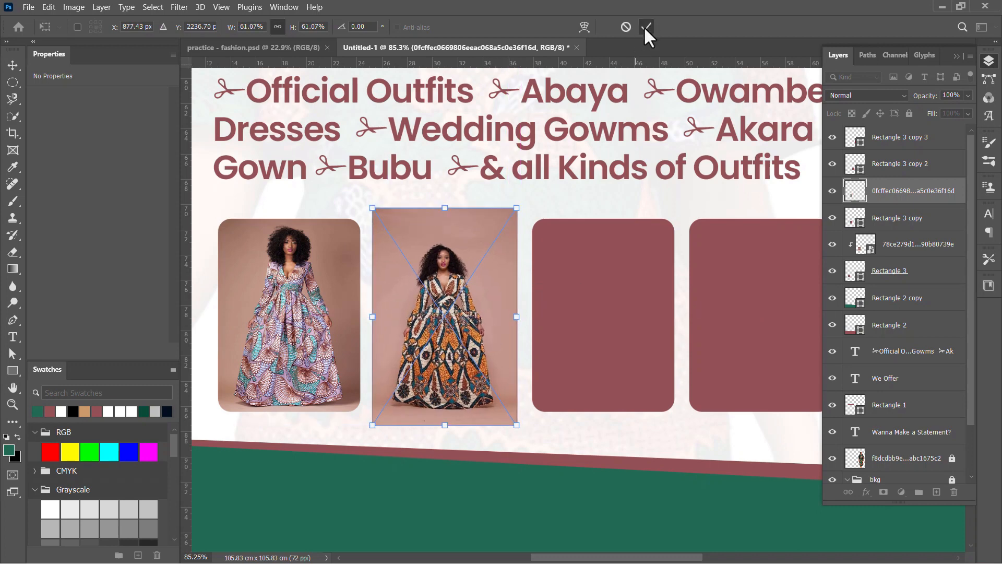
Clip the orange-patterned gown photo to the second rectangle and enlarge it to 66.21%.
left_click(942, 203, "alt")
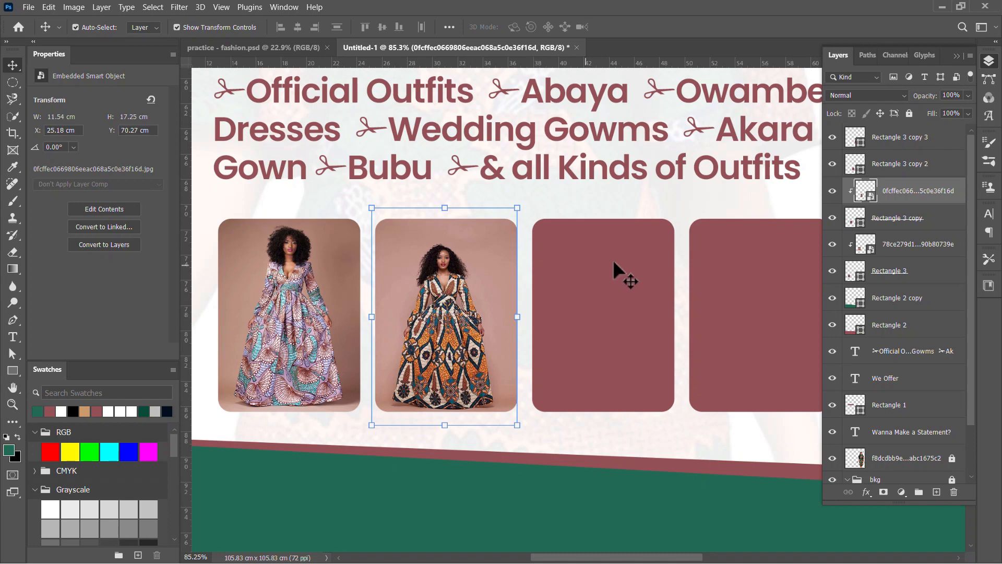
left_click(890, 203, "alt")
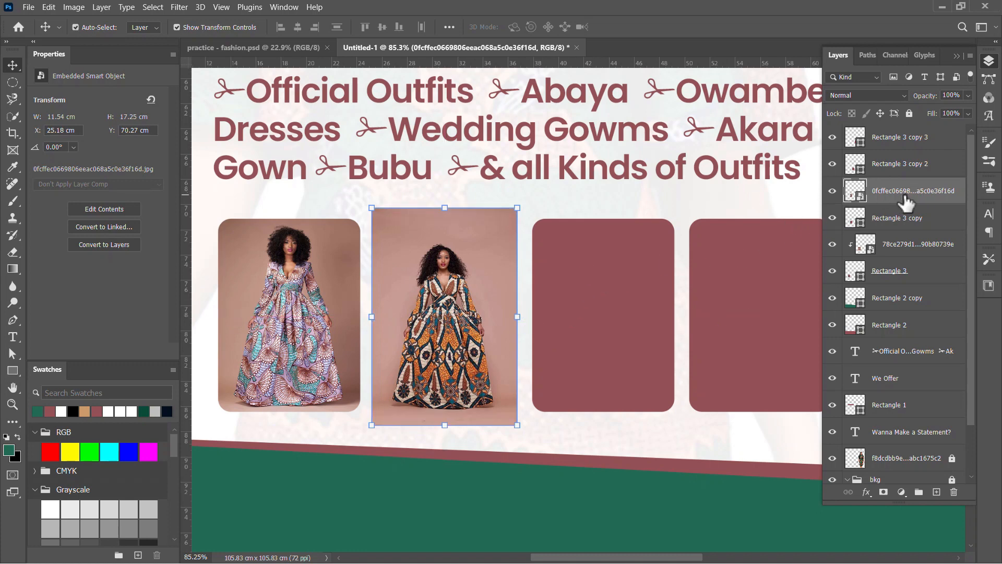
left_click(930, 202, "alt")
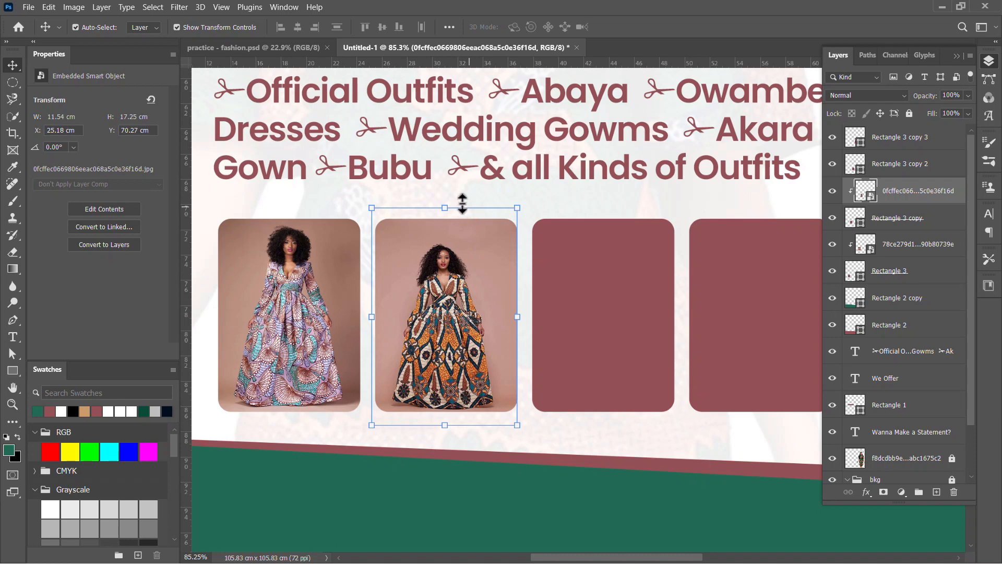
left_click_drag(447, 207, 447, 190)
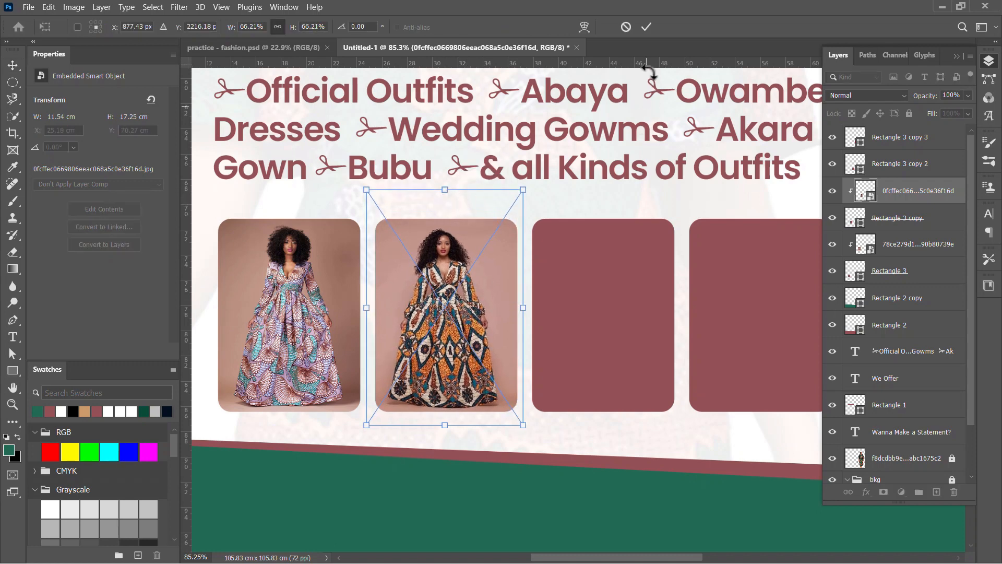
left_click(610, 286)
key("alt+Tab")
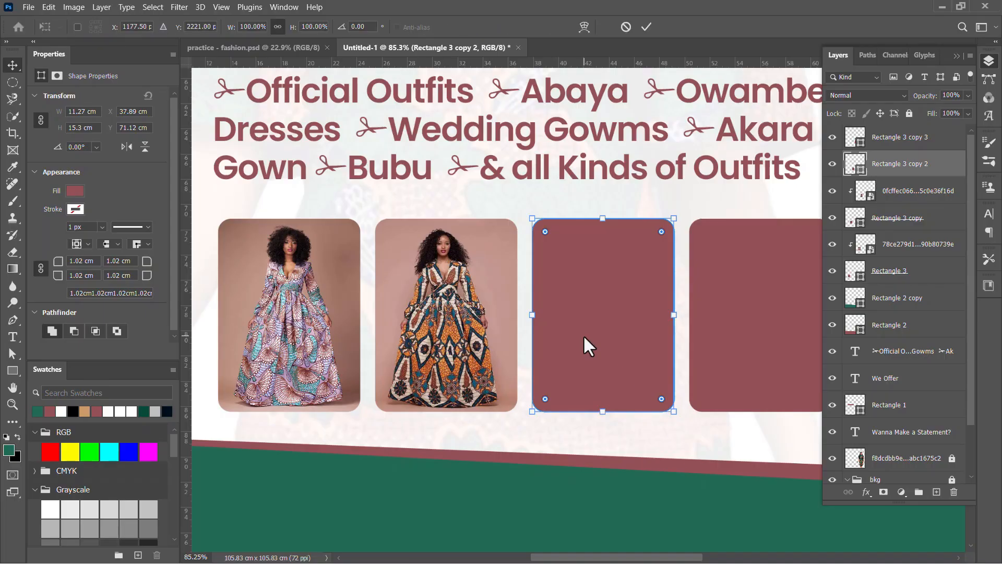
left_click_drag(745, 92, 649, 233)
left_click_drag(605, 358, 629, 340)
left_click(925, 176, "alt")
left_click_drag(746, 313, 558, 328)
Place the photo d0dc8690e76df1d39d0aff865c0b36d3 above the fourth rounded rectangle's layer and position it over that shape.
left_click(575, 324)
key("alt+Tab")
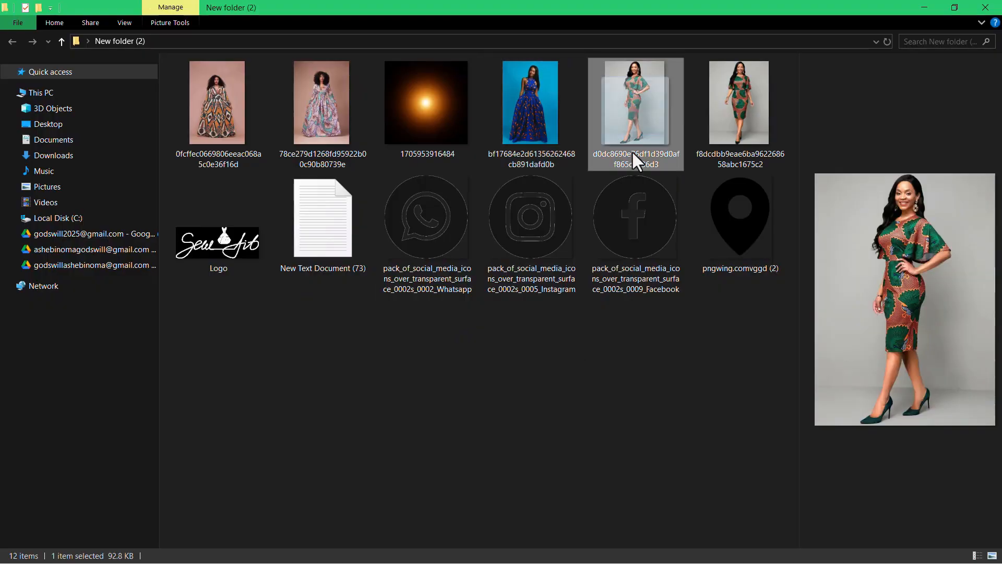
left_click_drag(632, 151, 640, 251)
left_click_drag(731, 307, 649, 307)
left_click_drag(647, 307, 639, 322)
left_click(647, 27)
Clip the green-patterned dress photo to the fourth rectangle, reposition it and scale it to 49.67%.
left_click(925, 150, "alt")
left_click_drag(576, 276, 579, 297)
left_click_drag(649, 239, 653, 233)
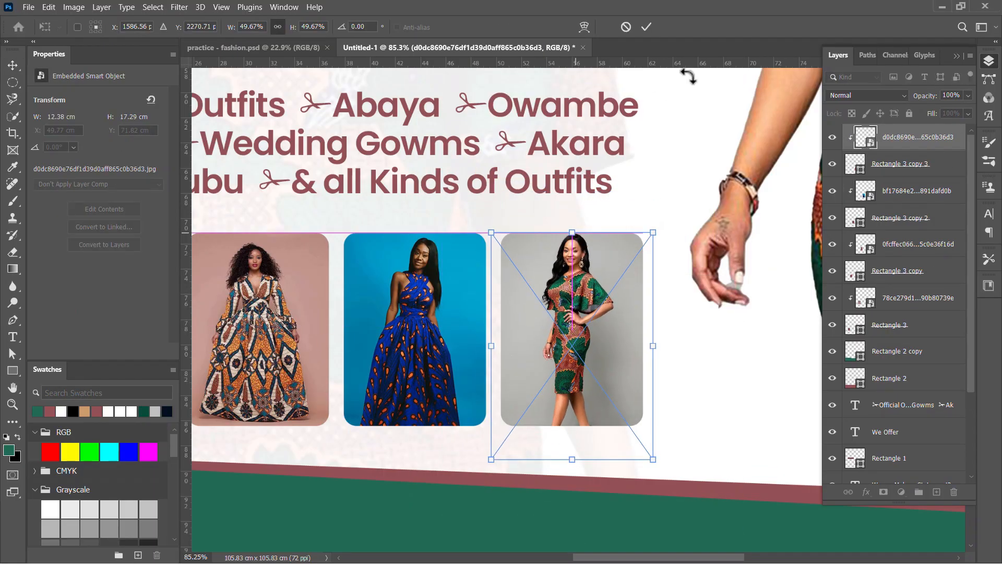
left_click(647, 27)
scroll(596, 313, "down", 10)
left_click(773, 271)
left_click_drag(600, 287, 591, 289)
left_click_drag(505, 237, 512, 274)
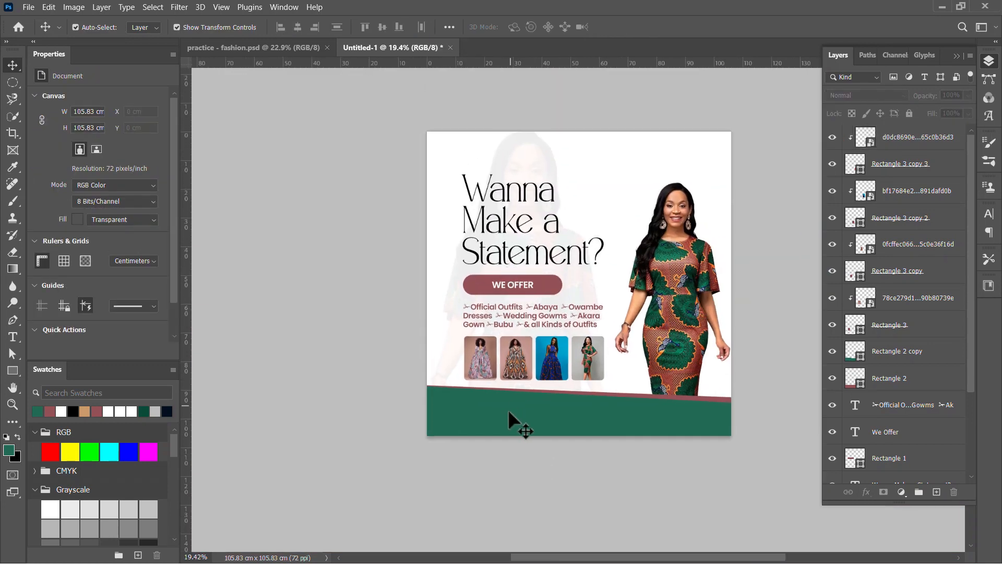
left_click_drag(514, 402, 518, 338)
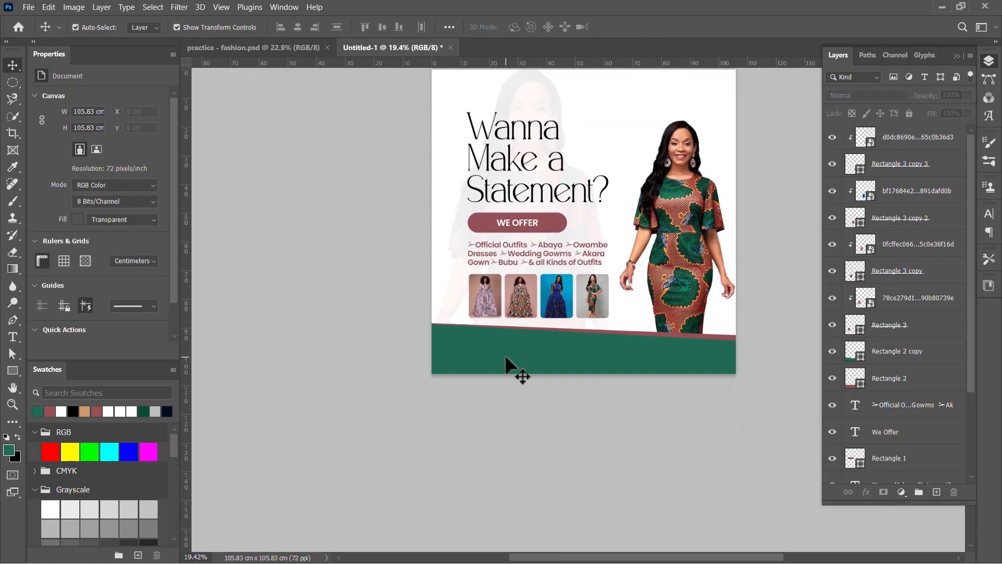
Save the flyer as a Photoshop file named "fashion desig" in New folder (2).
key("alt+Tab")
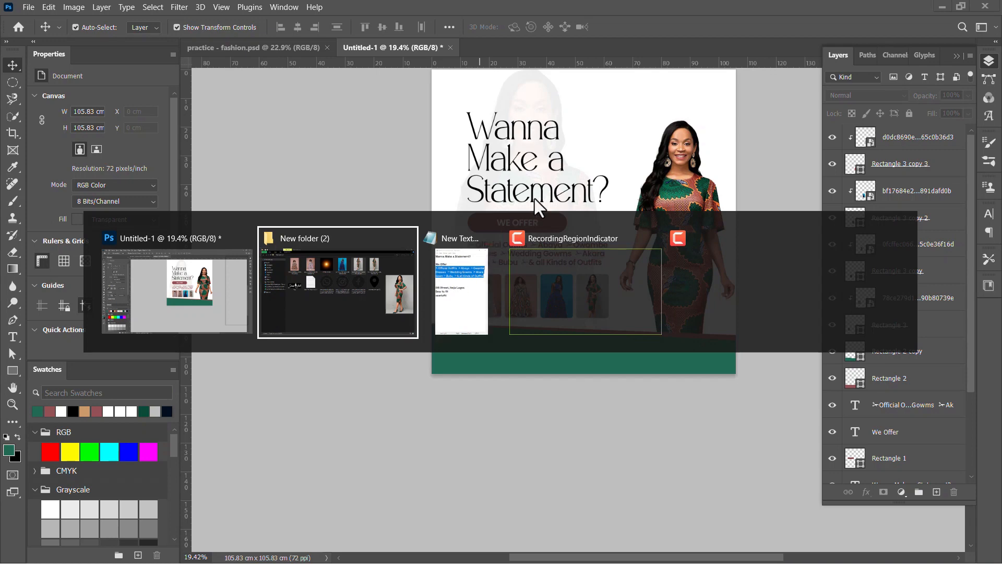
key("Escape")
left_click_drag(608, 248, 534, 267)
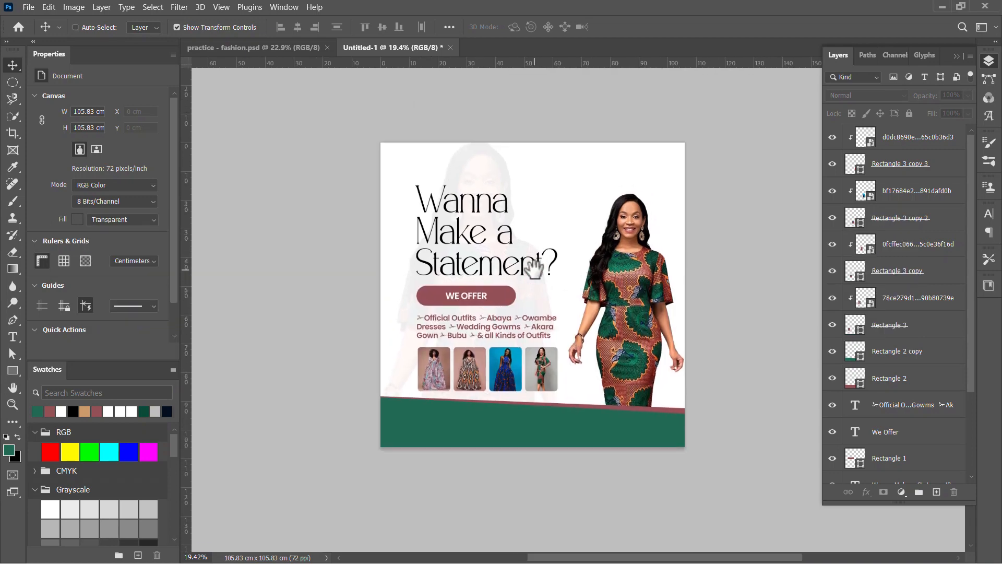
key("ctrl+s")
type("fashi")
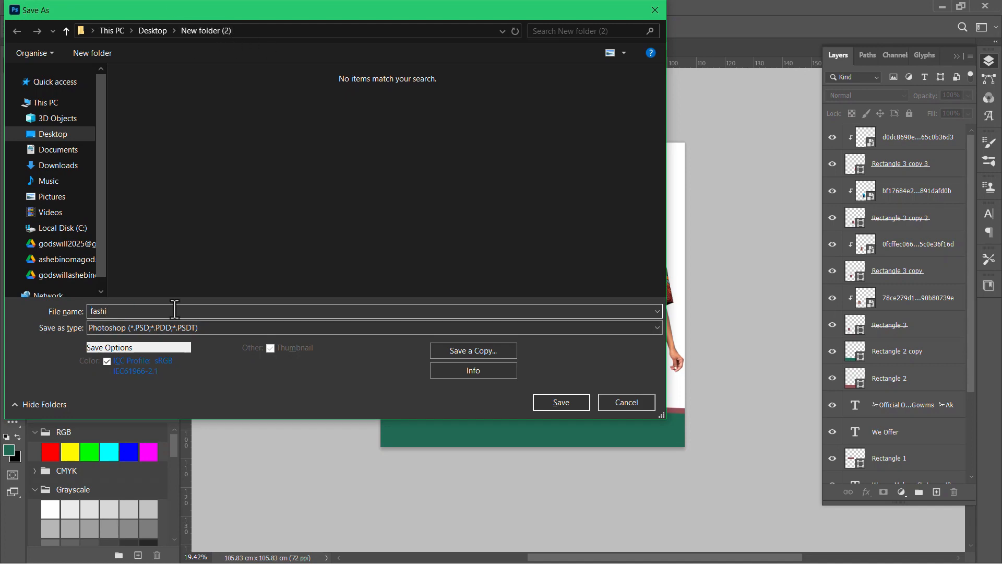
type("on desig")
key("Return")
left_click(644, 156)
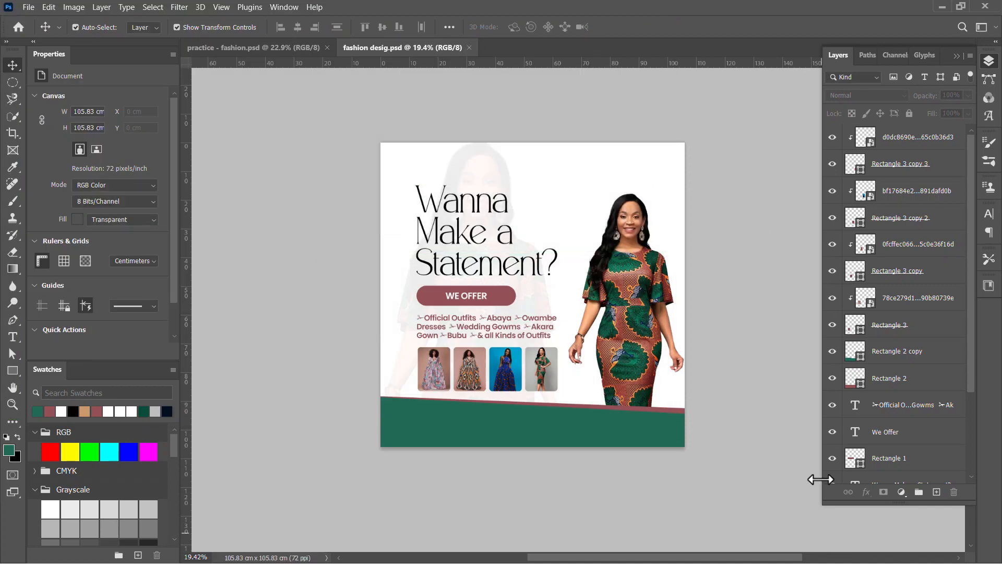
Place the WhatsApp, Instagram, Facebook and location pin images from New folder (2) in the flyer at 100% scale.
key("alt+Tab")
left_click(710, 293)
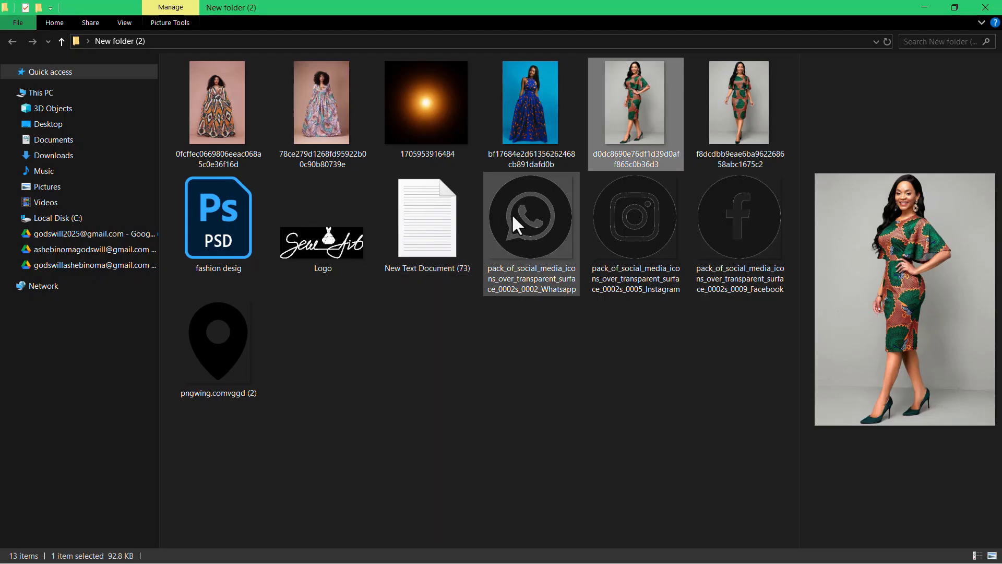
left_click(235, 381, "shift")
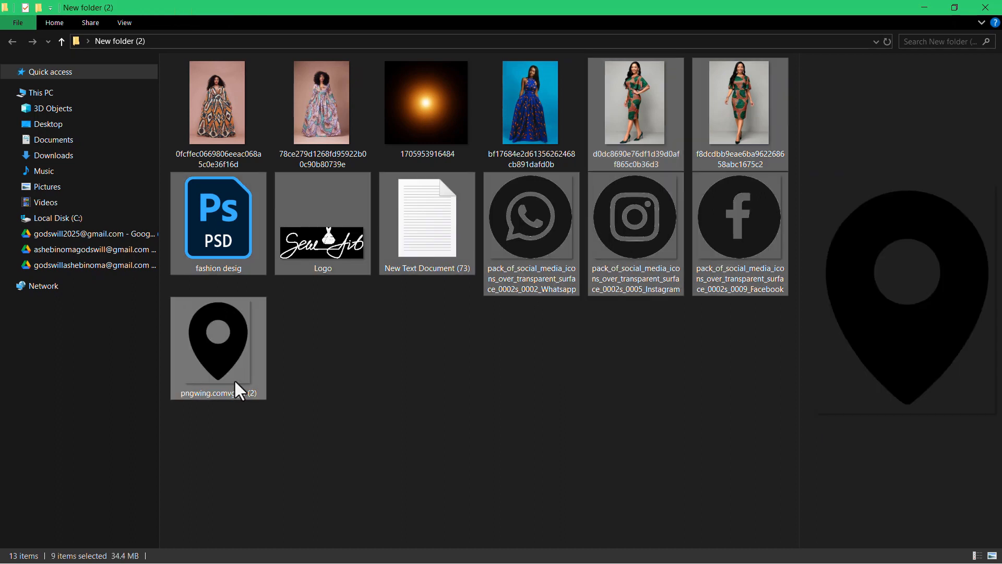
left_click(514, 251)
left_click(201, 374, "shift")
left_click_drag(201, 375, 375, 428)
key("alt+Tab")
key("alt+Tab")
key("alt+Tab")
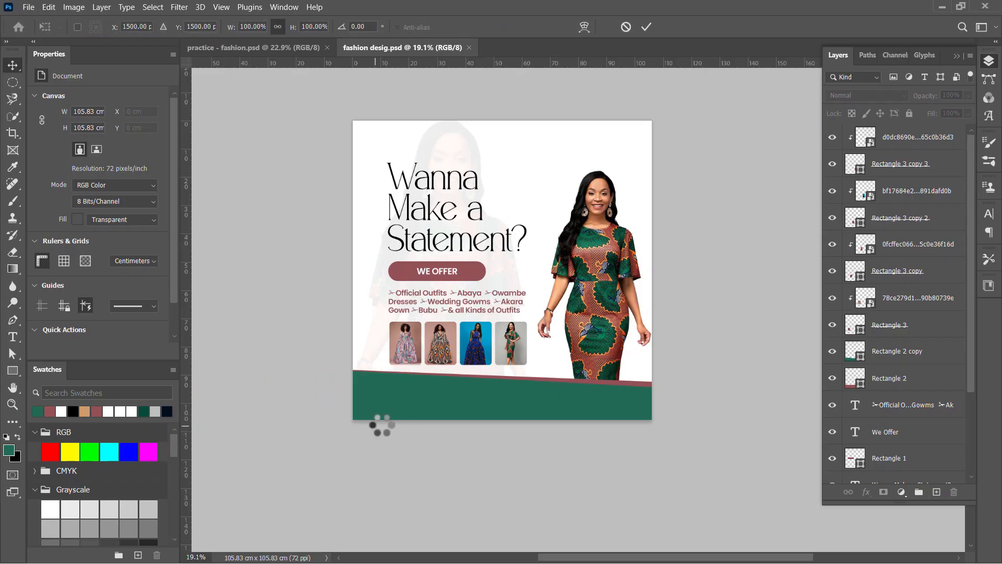
left_click(648, 26)
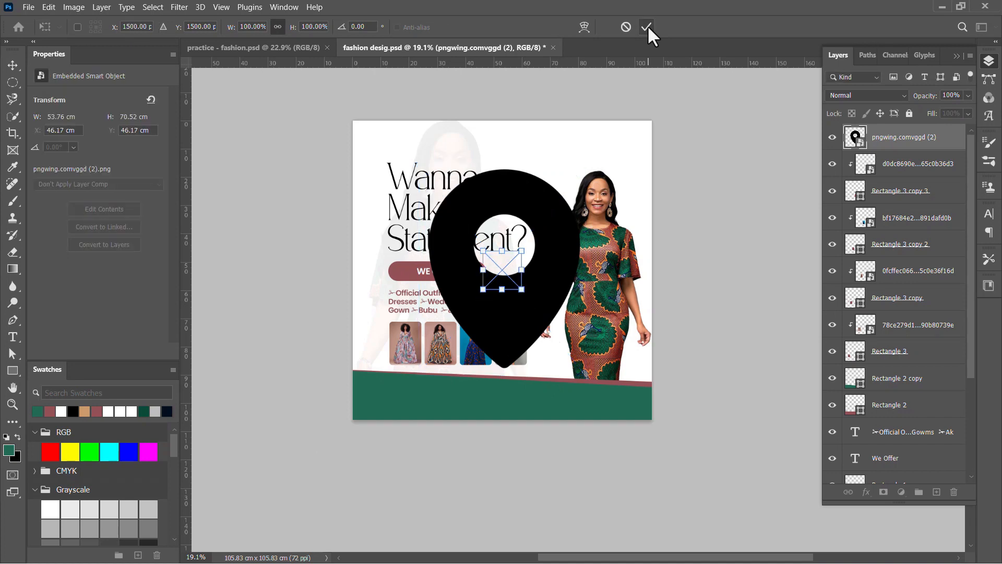
left_click(648, 26)
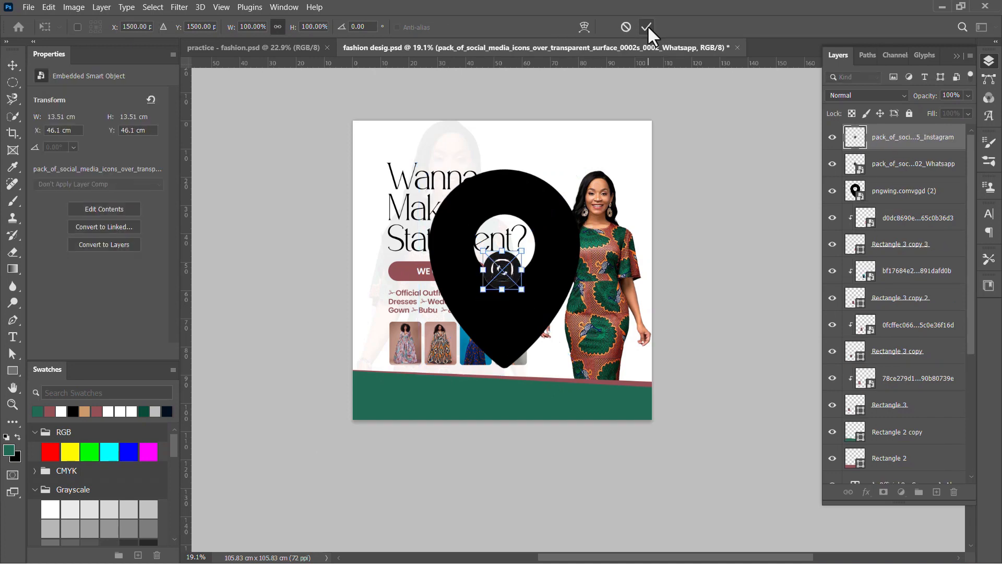
left_click(647, 26)
left_click(647, 27)
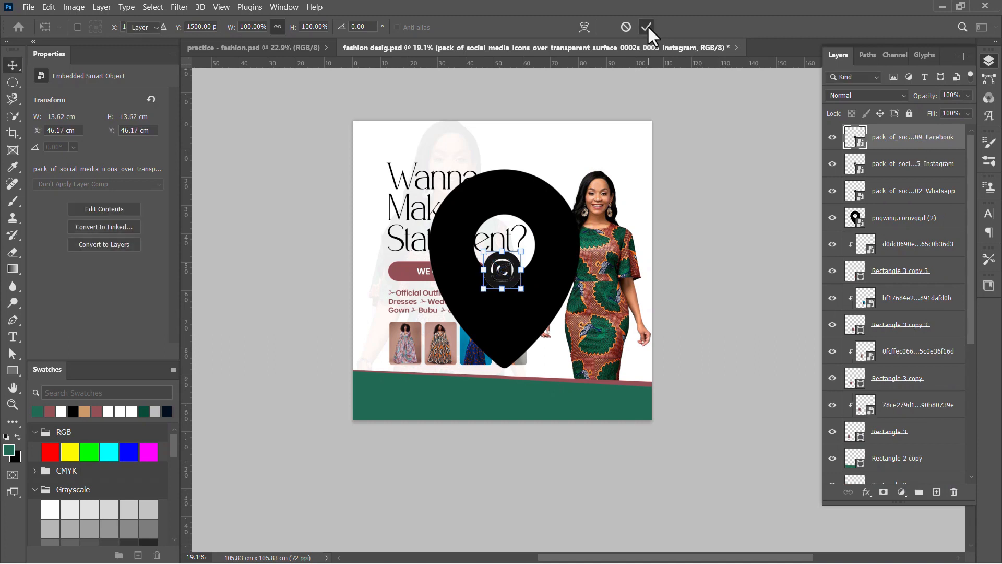
left_click(648, 26)
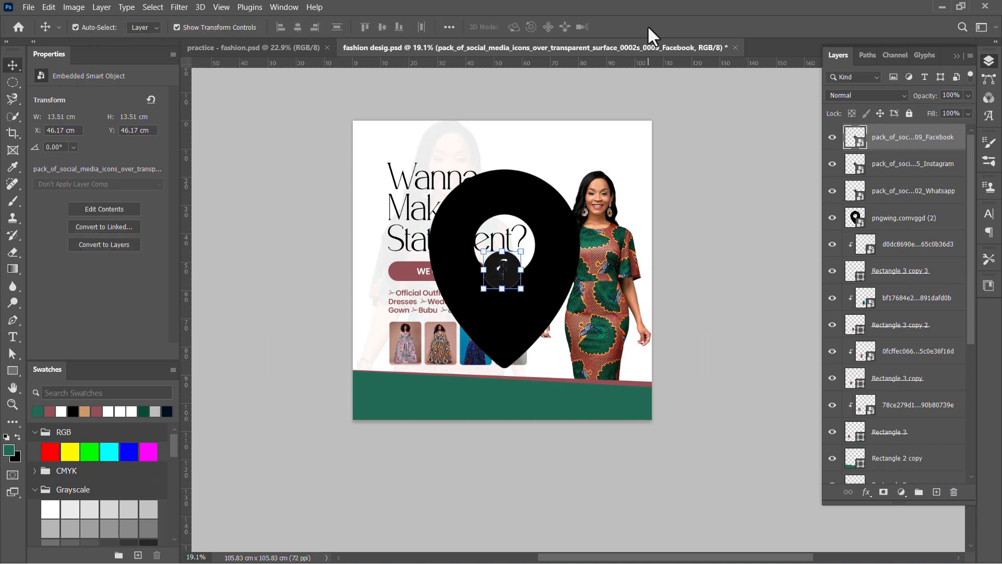
Scale the Facebook, Instagram and WhatsApp icons together to 34.44% and move them to the left part of the green footer.
left_click(901, 197, "shift")
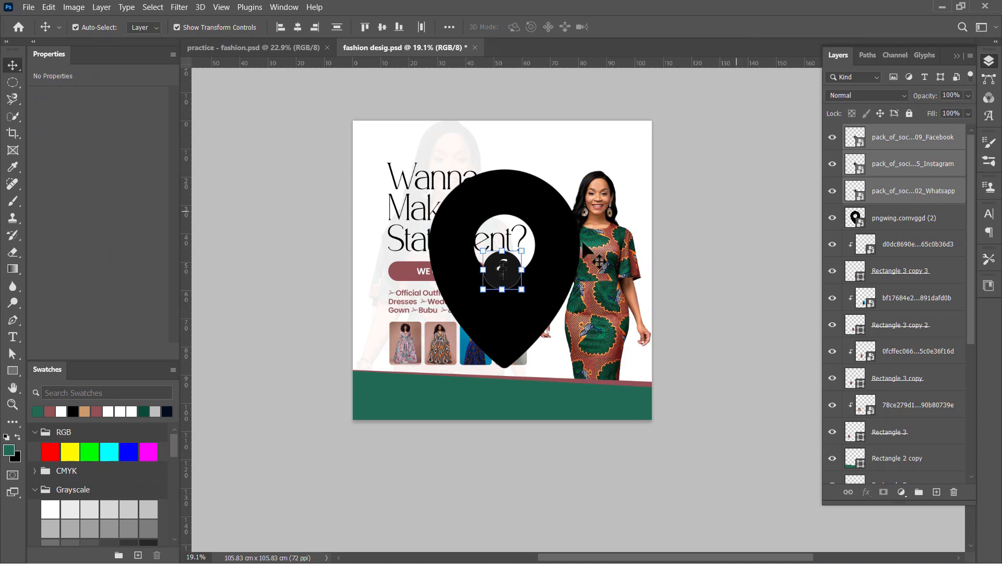
left_click_drag(522, 272, 503, 275)
scroll(483, 277, "up", 5)
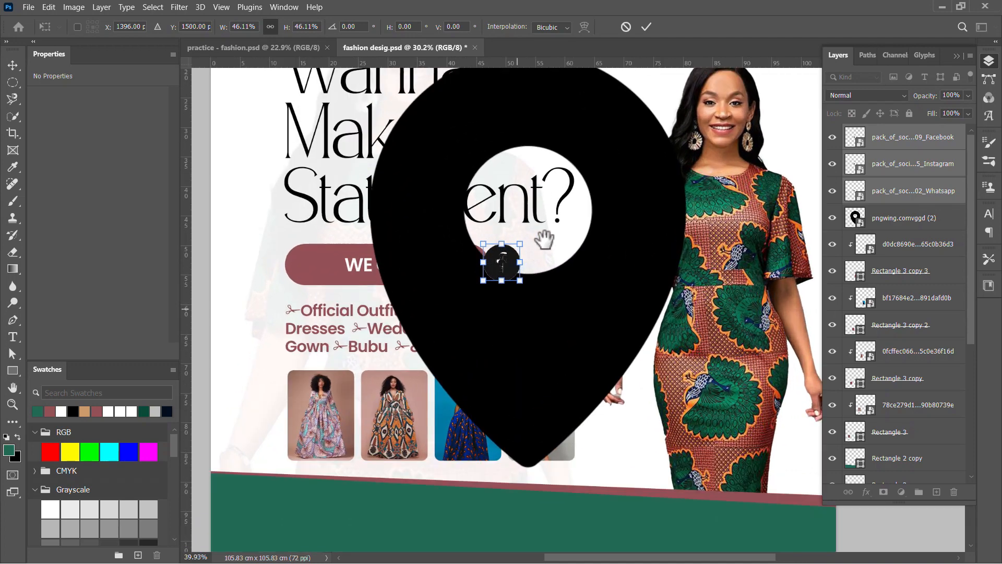
left_click_drag(545, 239, 555, 221)
left_click_drag(564, 161, 367, 410)
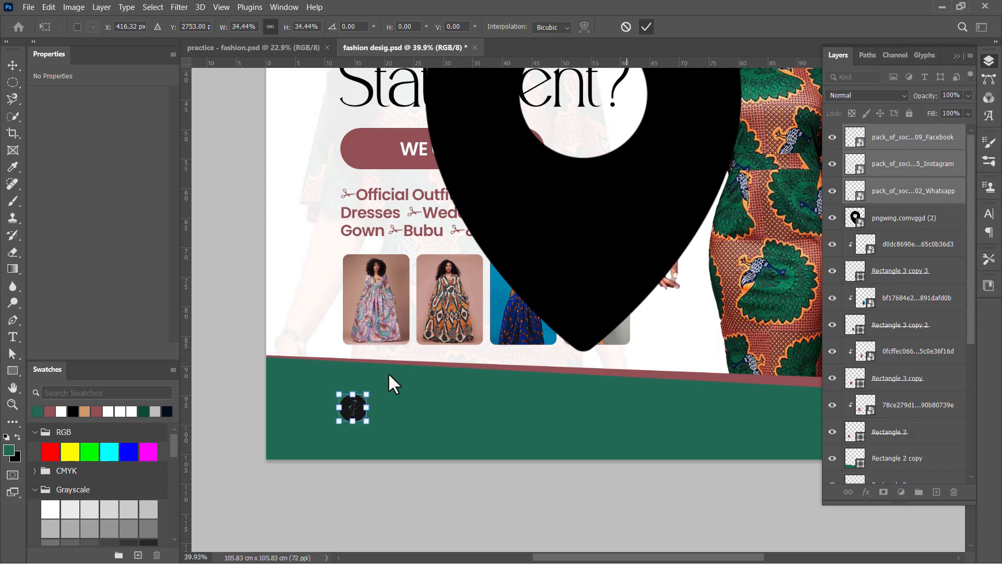
key("Return")
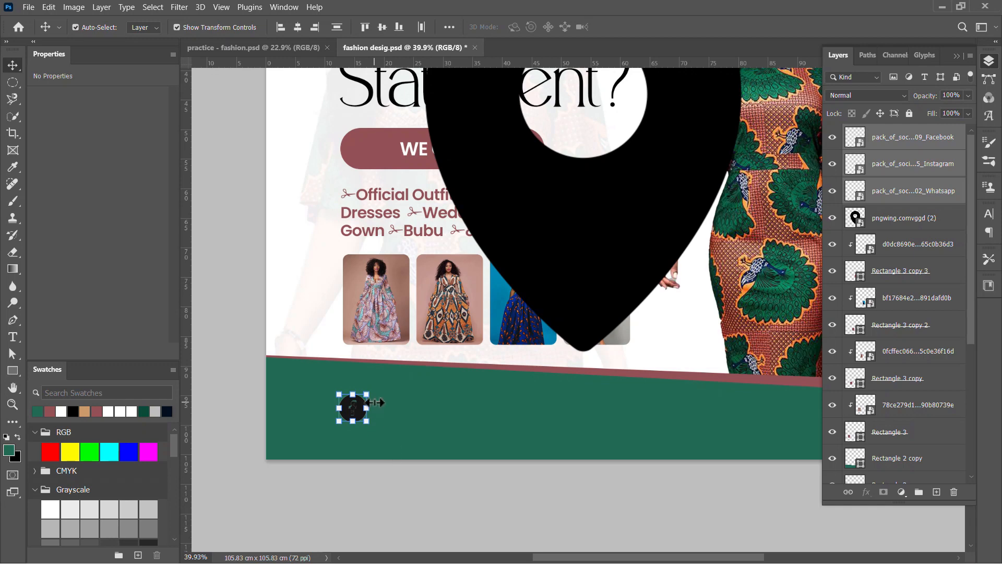
Switch to the Notepad document, copy its address, "Sew to fit" and "sewtofit" lines, and return to Photoshop.
key("alt+Tab")
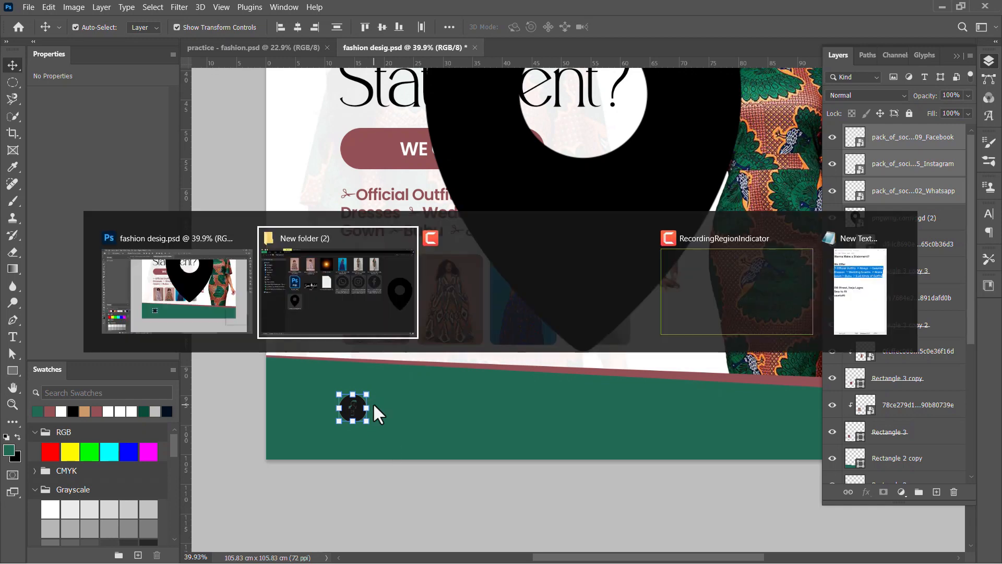
left_click(846, 271)
left_click(258, 287)
left_click_drag(232, 267, 353, 346)
key("ctrl+c")
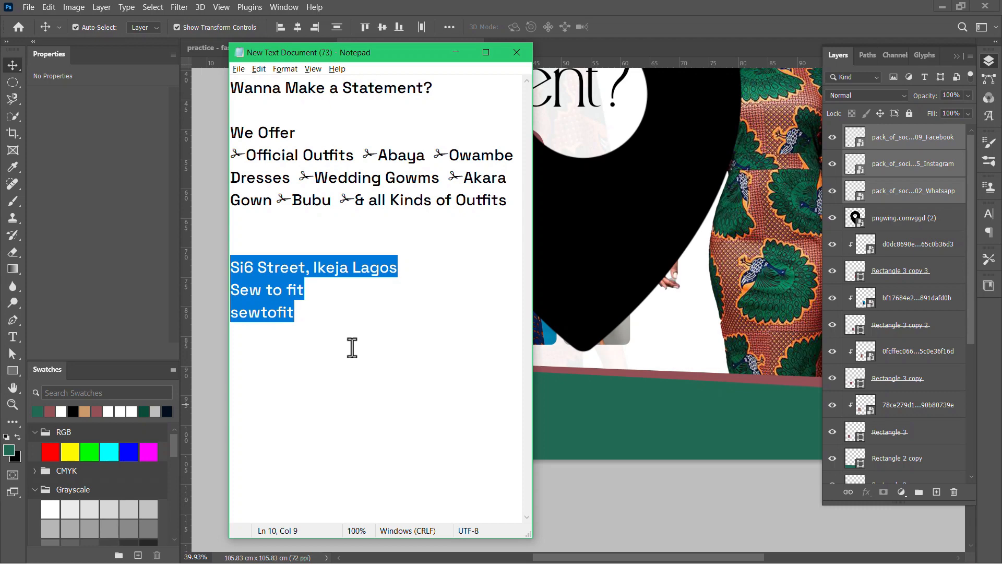
key("alt+Tab")
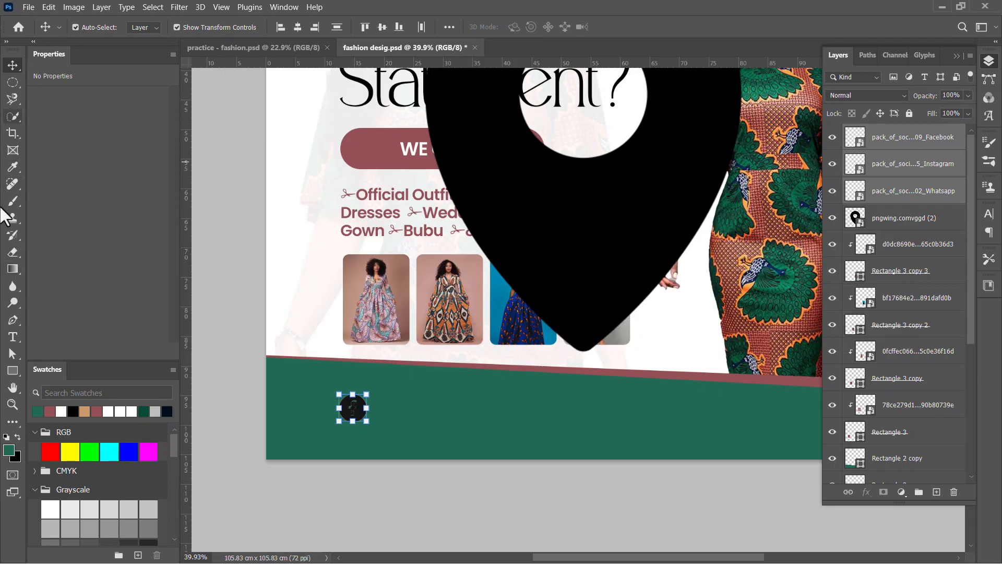
Paste the copied contact lines as a new text layer in the green footer and arrange them in one row with wide gaps.
right_click(13, 337)
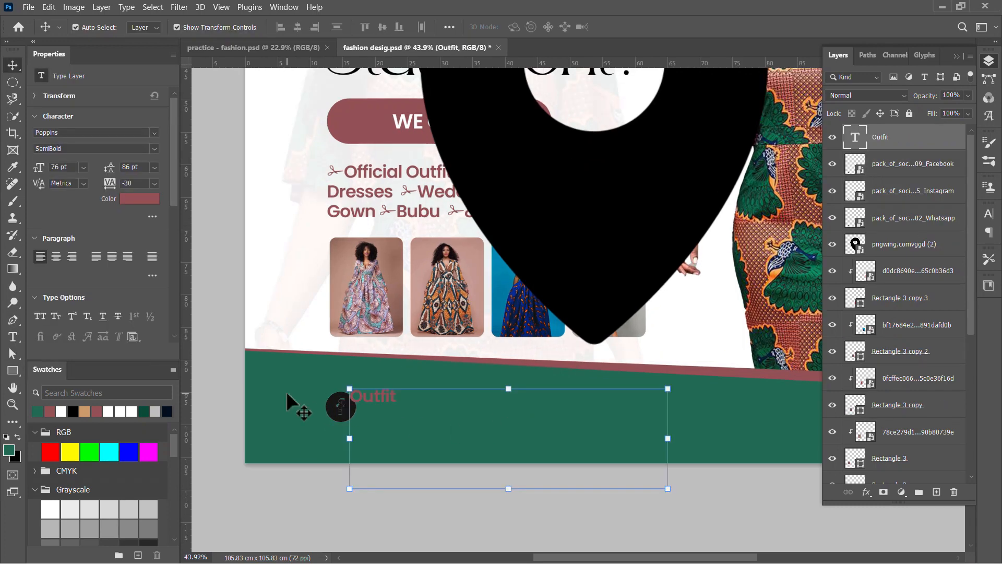
left_click(14, 335)
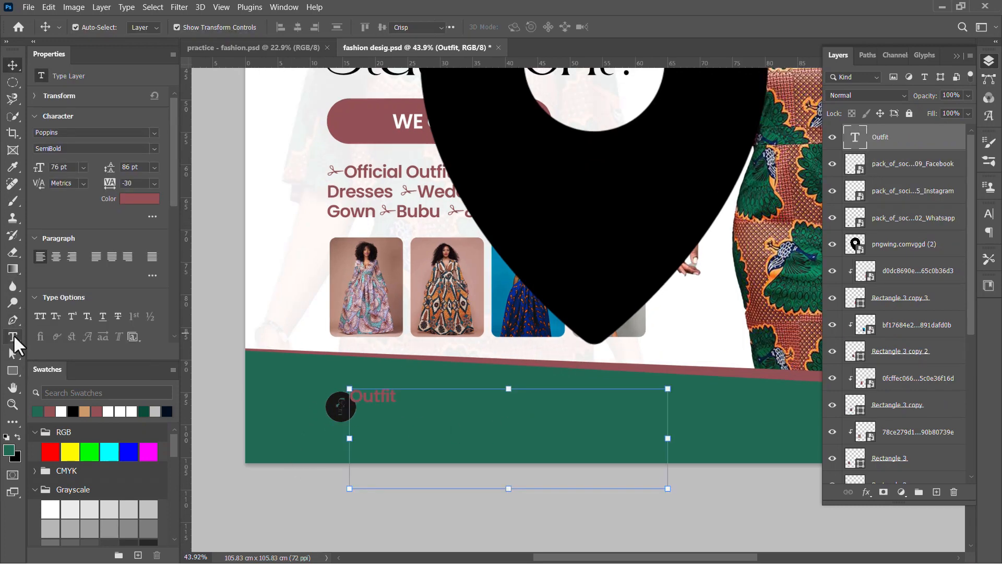
left_click(289, 385)
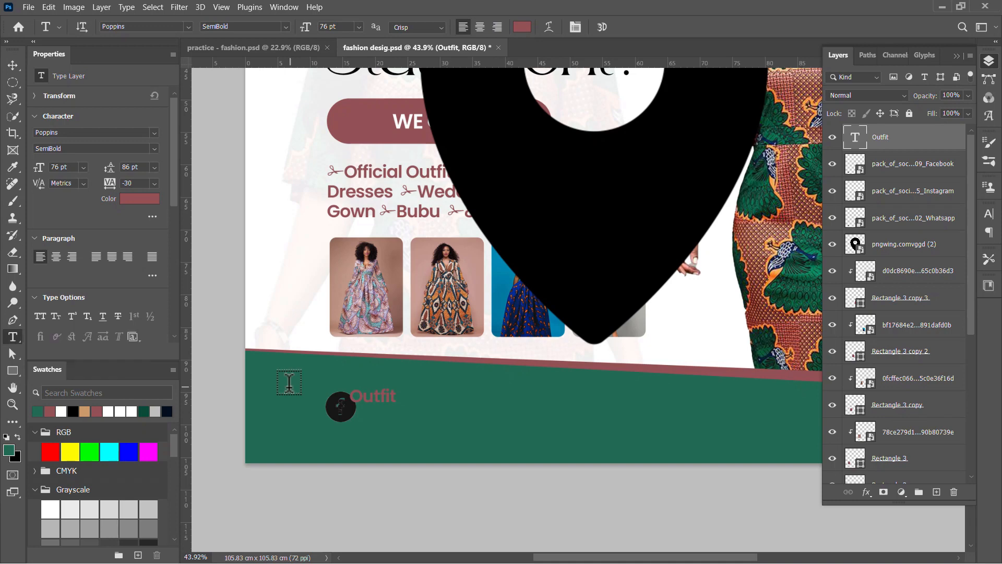
left_click(289, 384)
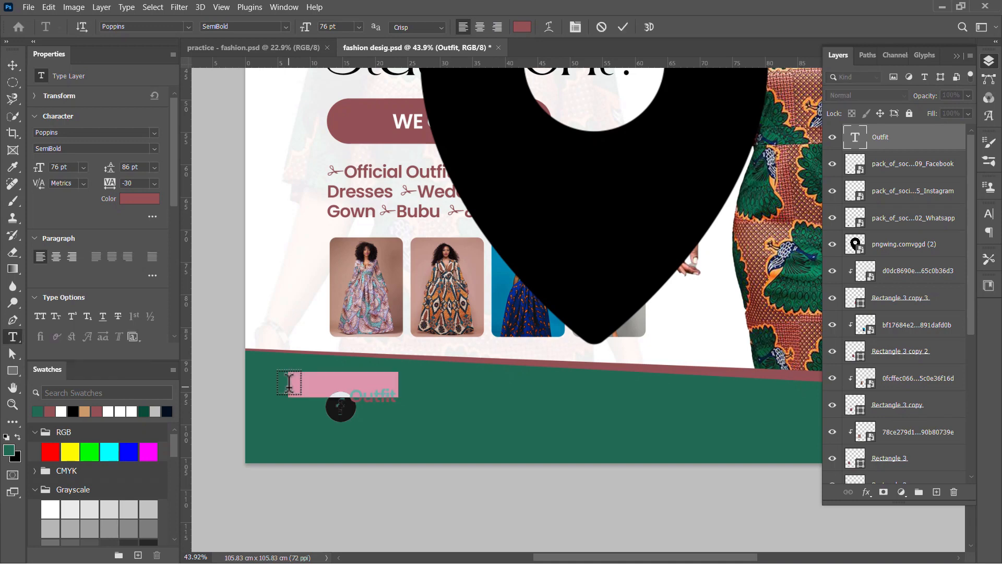
key("BackSpace")
key("ctrl+v")
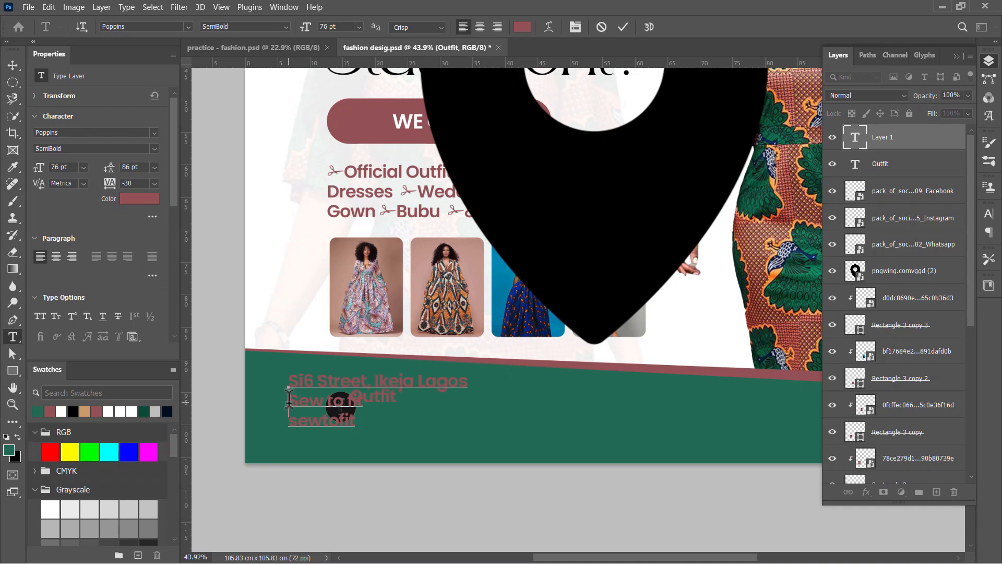
key("Delete")
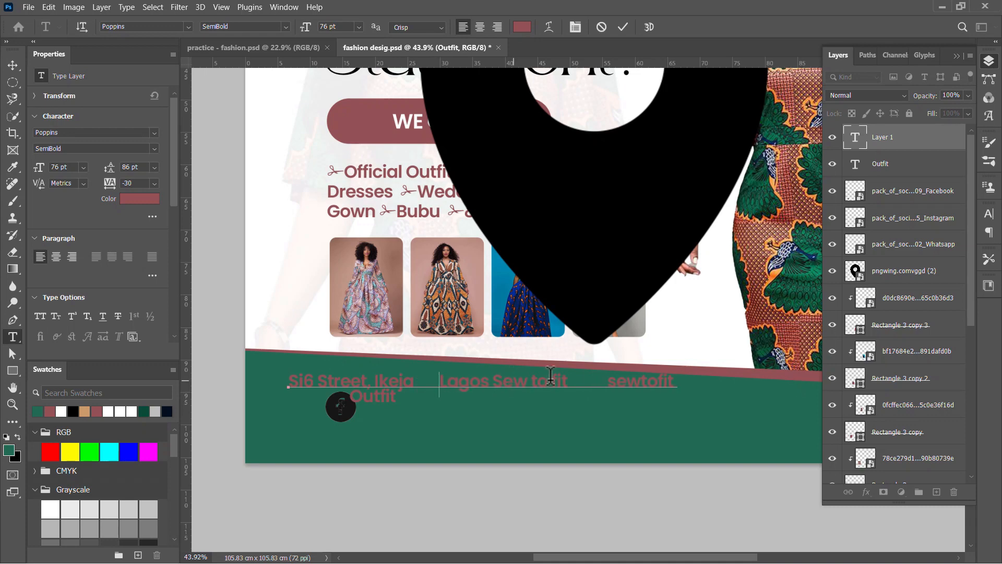
left_click(549, 375)
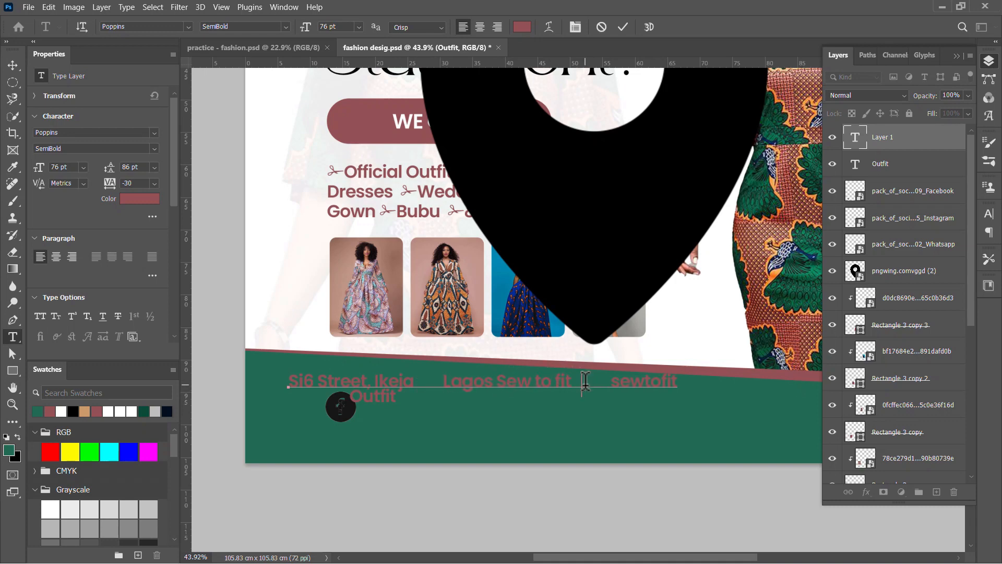
Set the whole footer contact text to the Poppins Light style and colour it white.
key("ctrl+a")
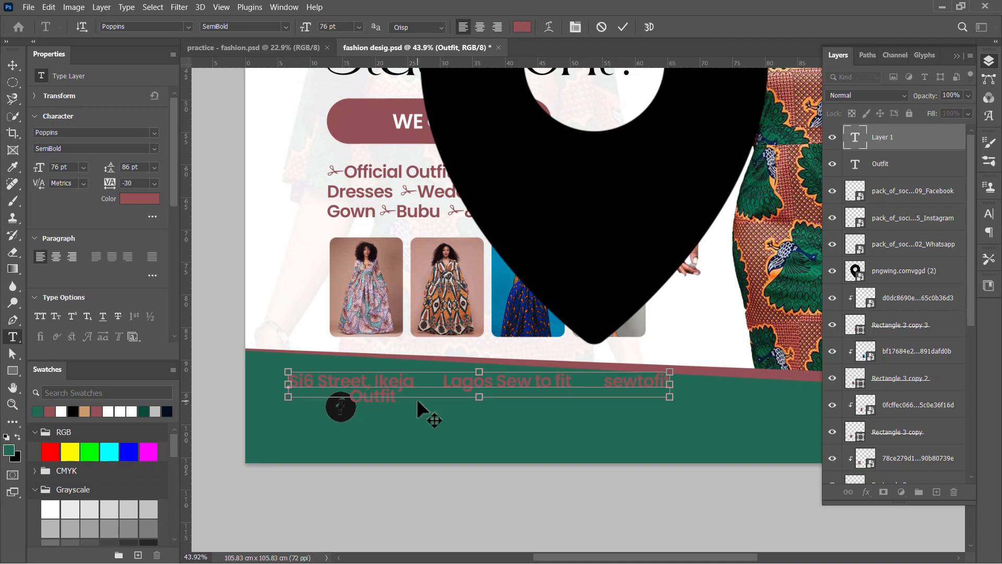
left_click(150, 148)
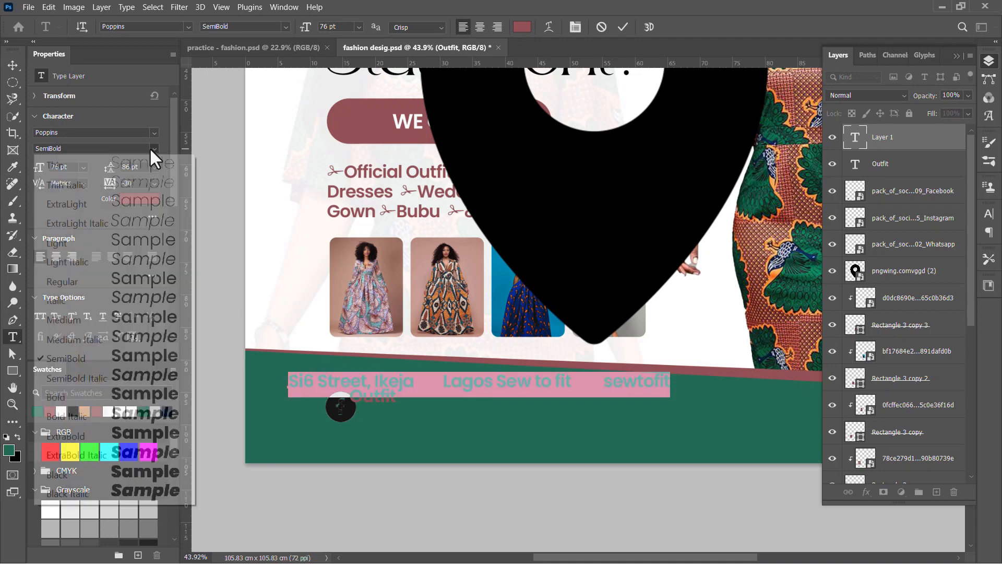
left_click(127, 251)
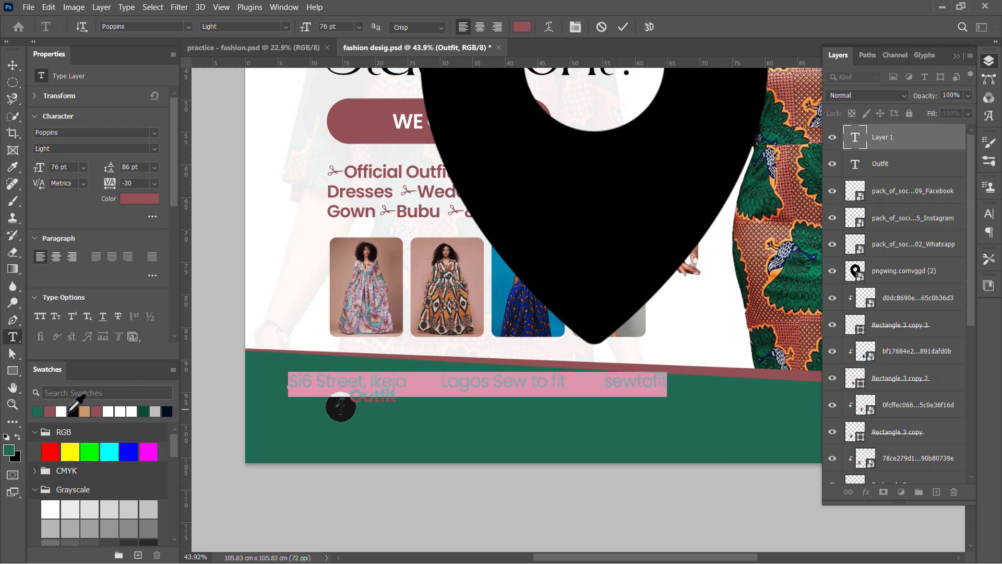
left_click(37, 411)
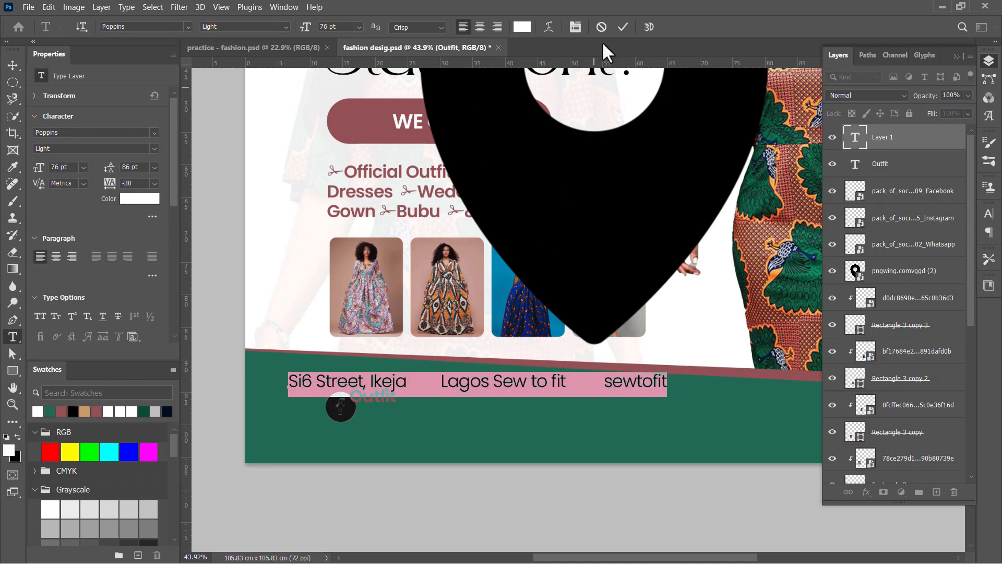
left_click(623, 27)
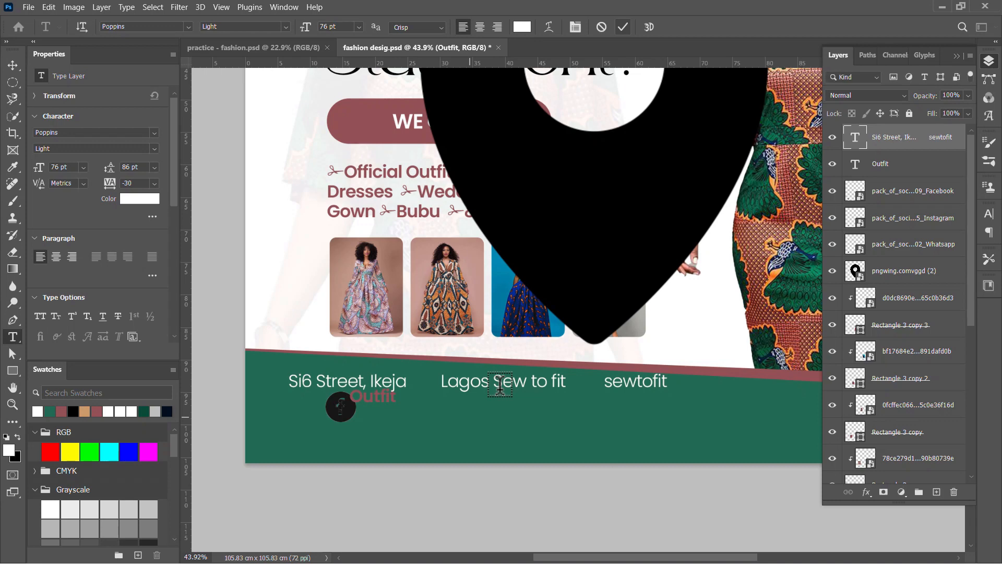
Move the contact text row down in the footer so it starts just right of the social icons.
key("v")
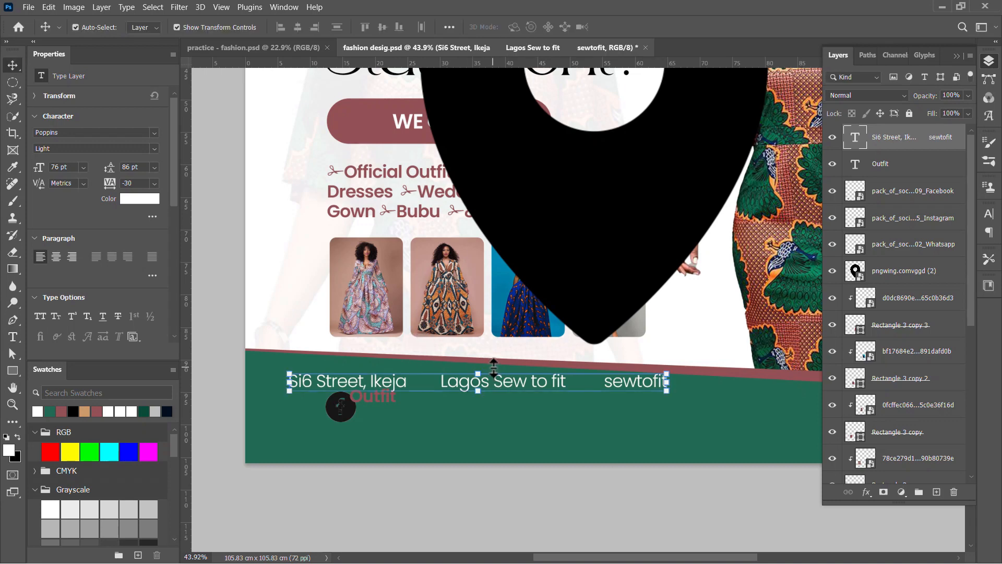
left_click_drag(507, 386, 568, 411)
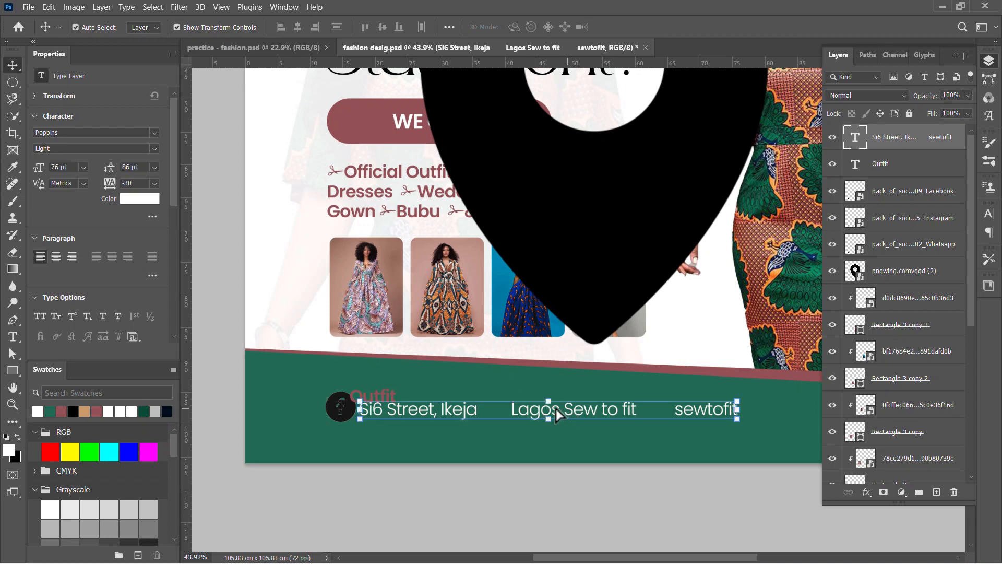
left_click(420, 490)
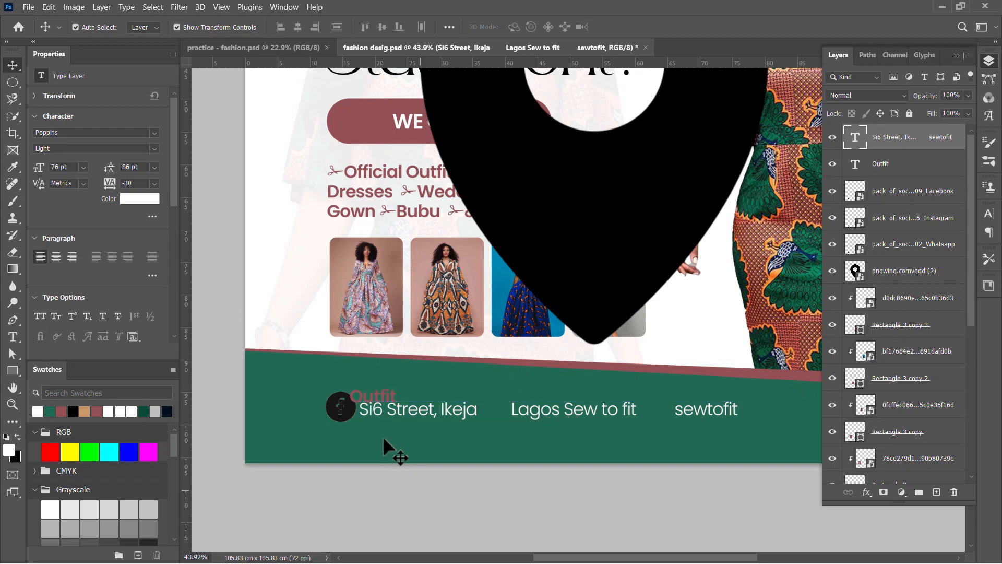
Delete the stray "Outfit" text layer and the Facebook icon layer.
key("ctrl+n")
left_click(389, 402)
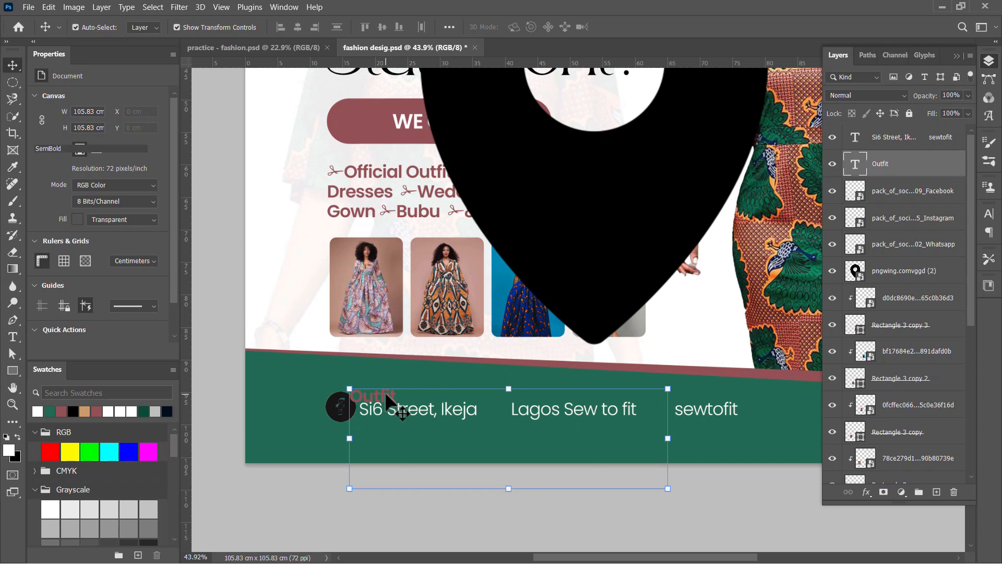
key("Delete")
key("Delete")
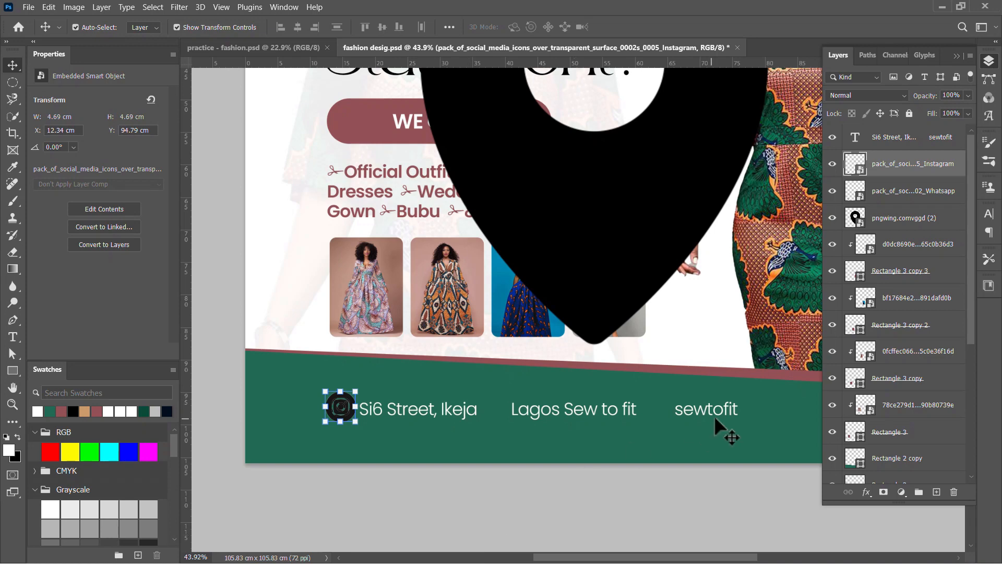
key("shift+Down")
key("shift+Down")
key("shift+Down")
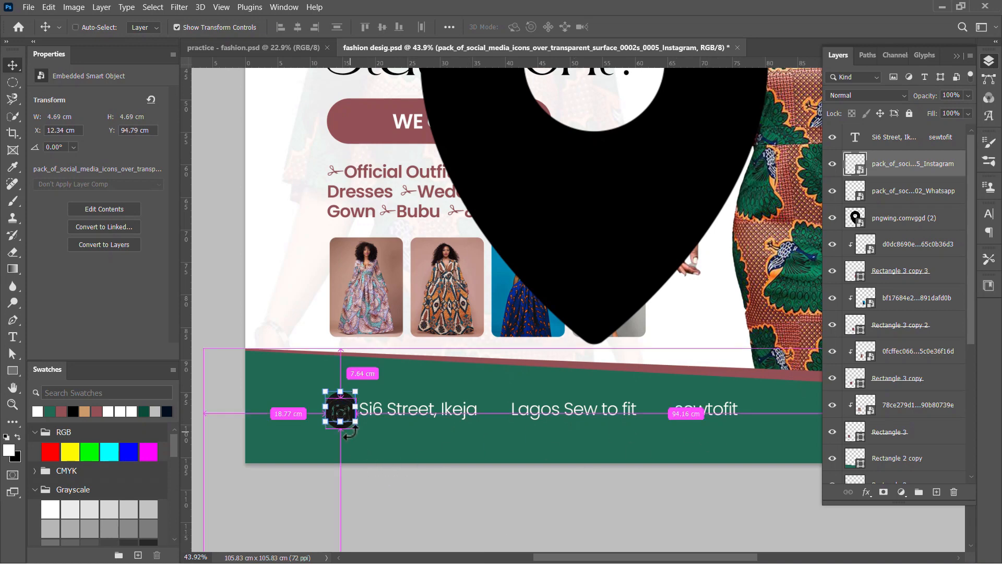
key("ctrl+z")
Move the Instagram icon just before "sewtofit" in the footer and the WhatsApp icon just after it, keeping both on the same row.
left_click_drag(348, 417, 459, 418)
left_click_drag(351, 417, 773, 419)
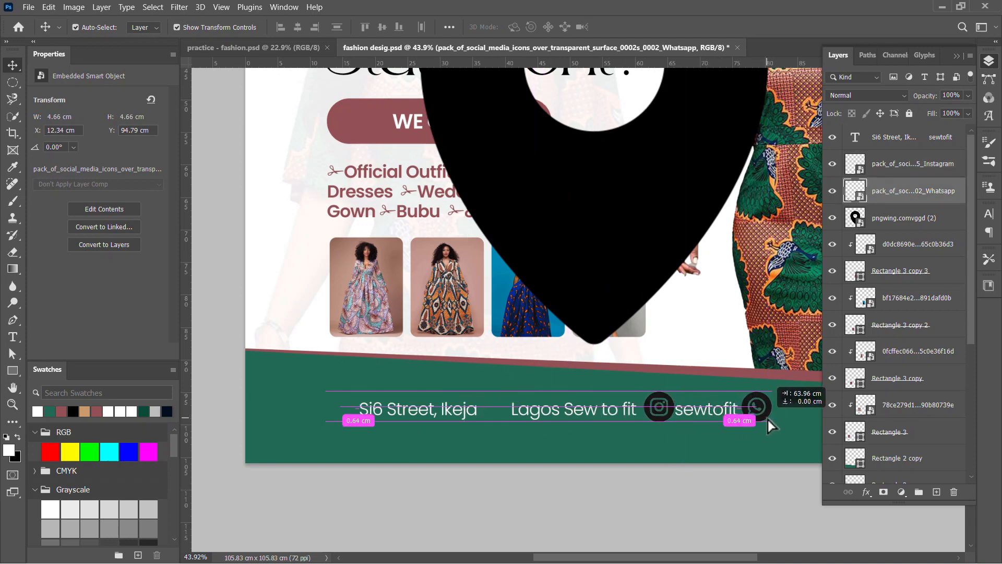
Scale the large black location pin down to about 10.29% and place it in front of the street address in the footer.
left_click(666, 309)
scroll(578, 324, "down", 5)
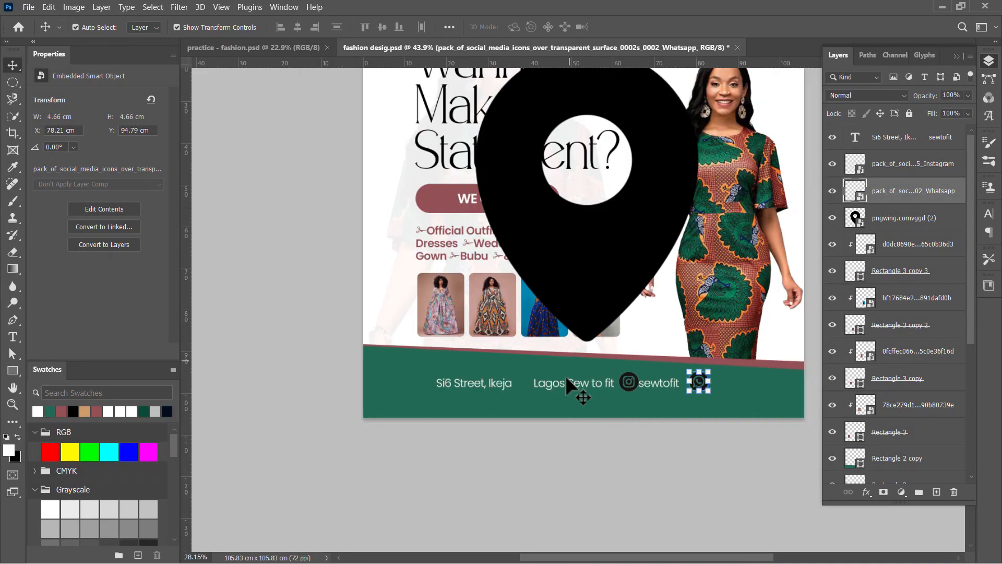
left_click(575, 320)
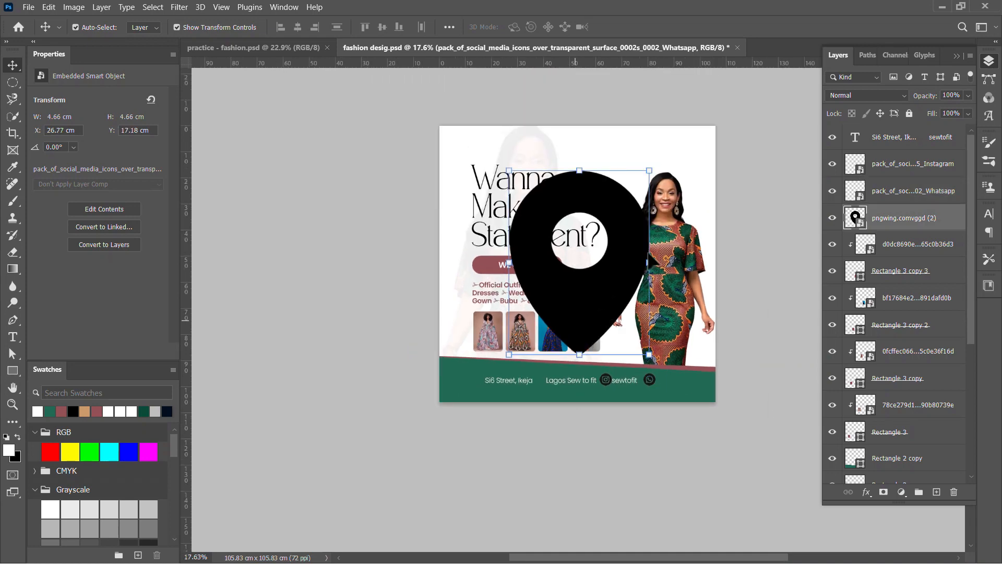
left_click_drag(649, 263, 485, 365, "alt")
scroll(485, 365, "up", 3)
left_click_drag(440, 390, 443, 410)
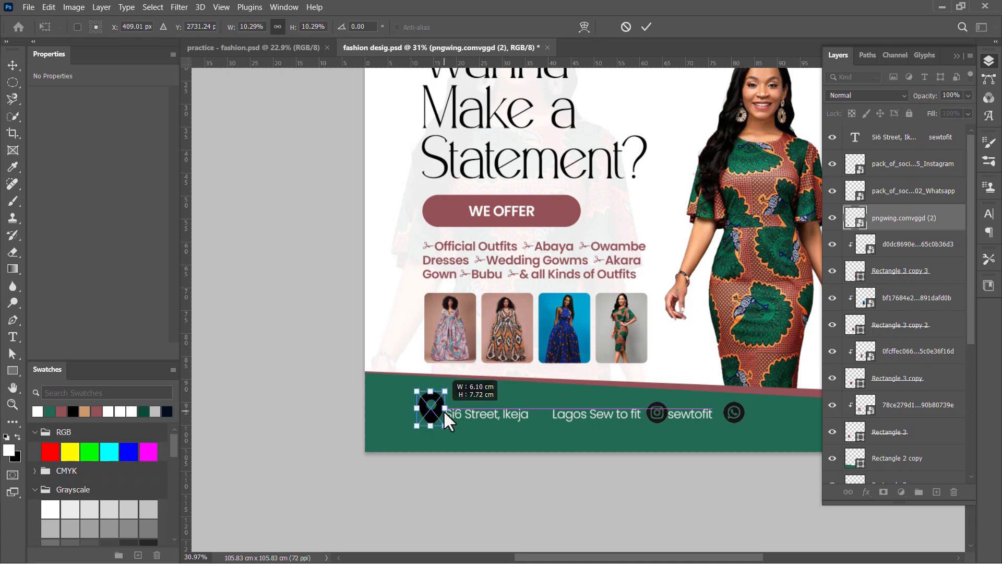
scroll(450, 451, "down", 3)
left_click_drag(559, 389, 531, 398)
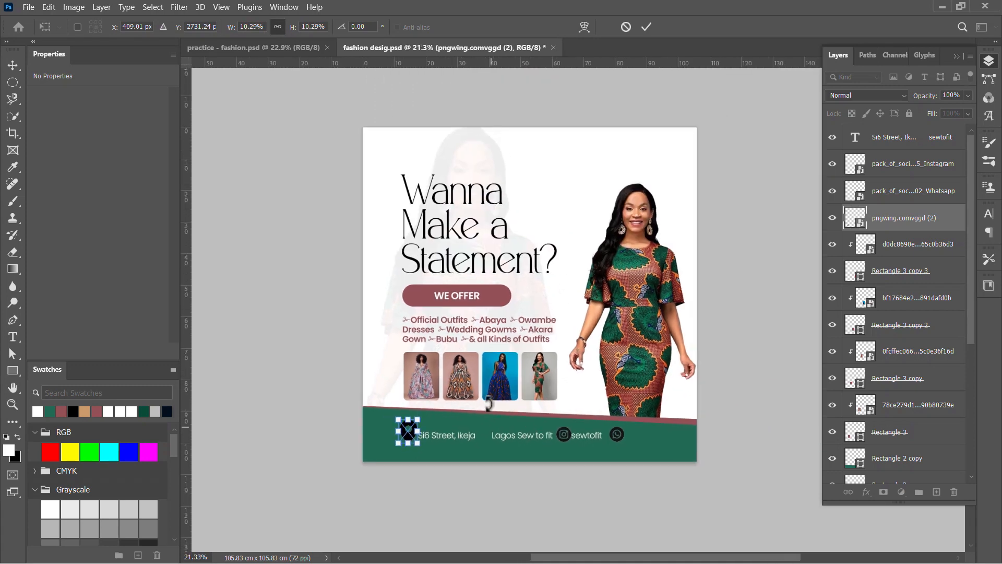
left_click(646, 27)
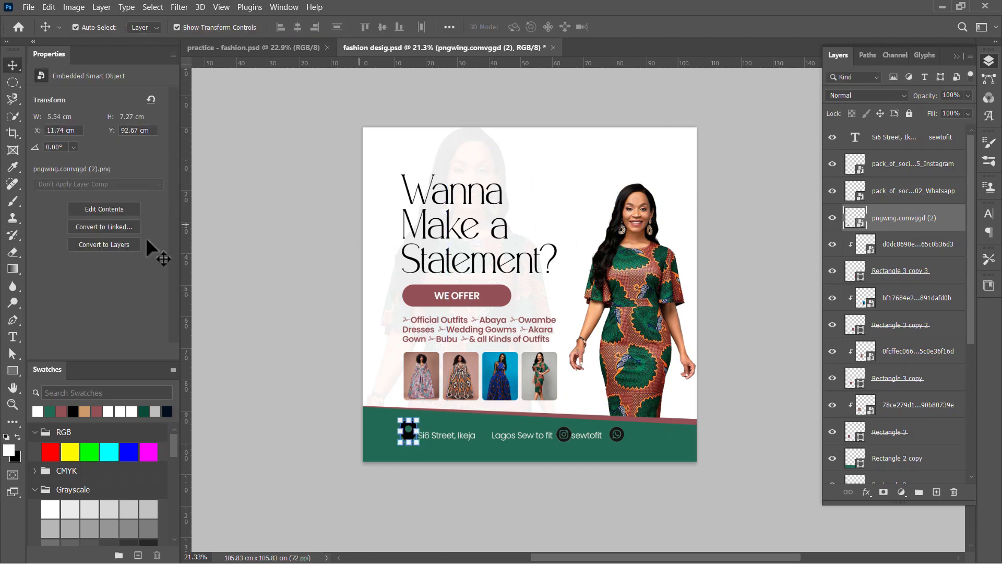
Draw a white circle about 905 px in diameter over the headline with the Ellipse tool.
left_click(11, 371)
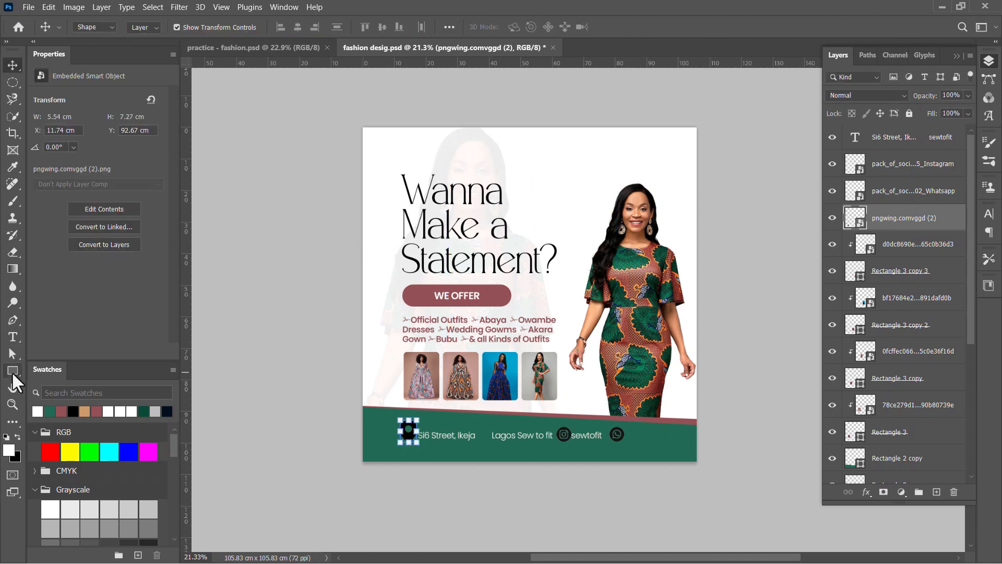
left_click(67, 383)
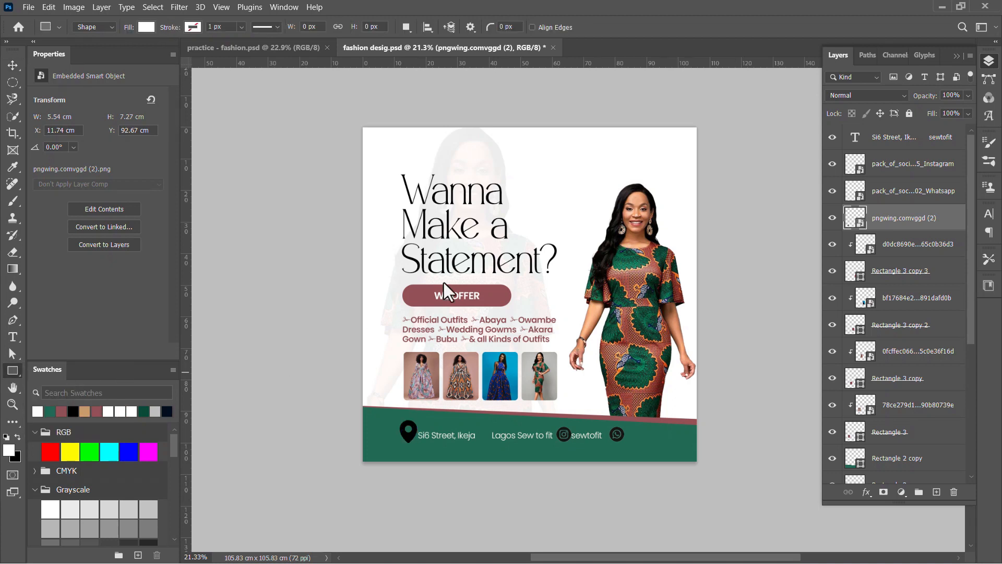
left_click_drag(440, 201, 538, 299)
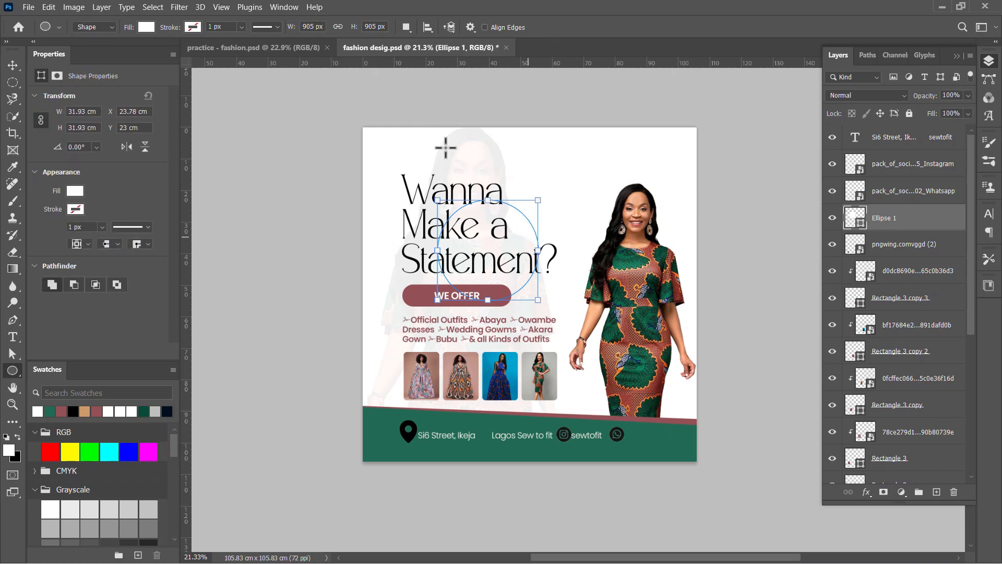
Change the circle's fill to a gradient and set its black colour stop to white (#ffffff).
left_click(78, 191)
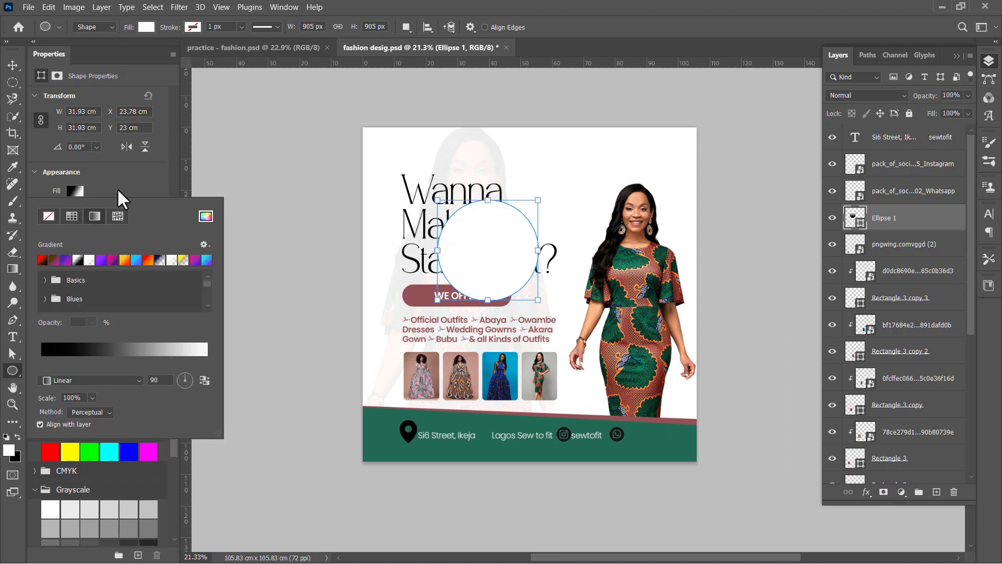
left_click(87, 345)
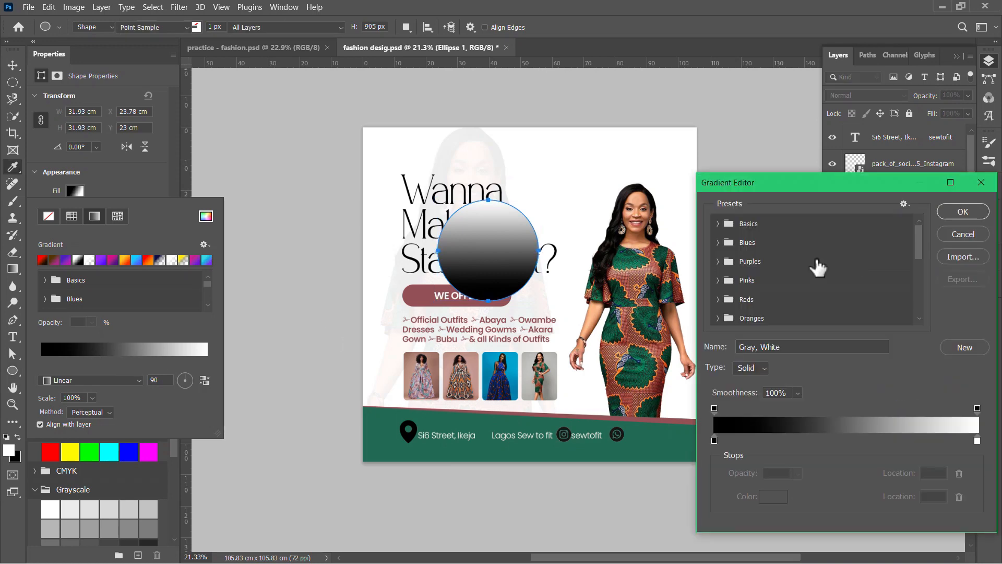
left_click_drag(834, 177, 706, 193)
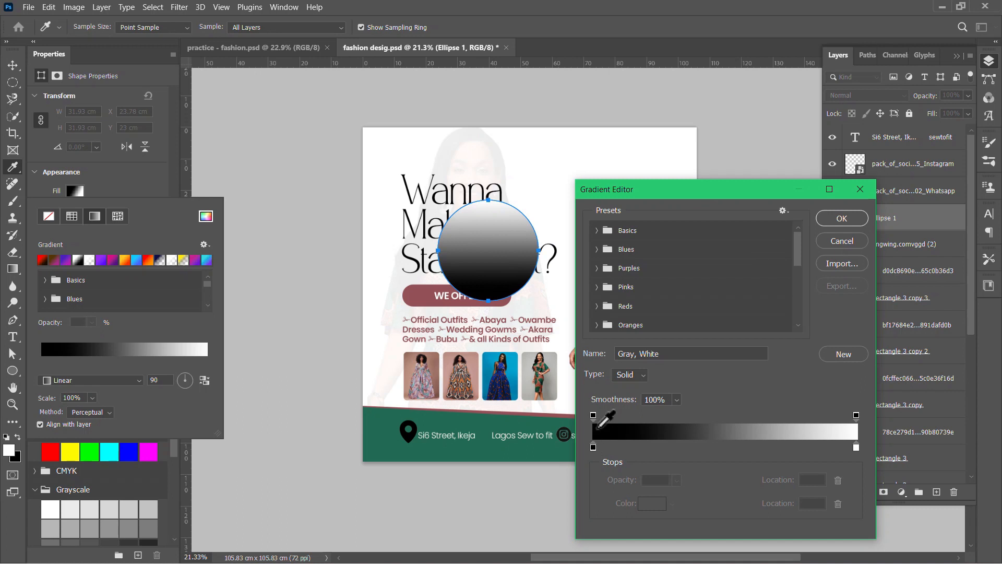
left_click(592, 445)
left_click(644, 502)
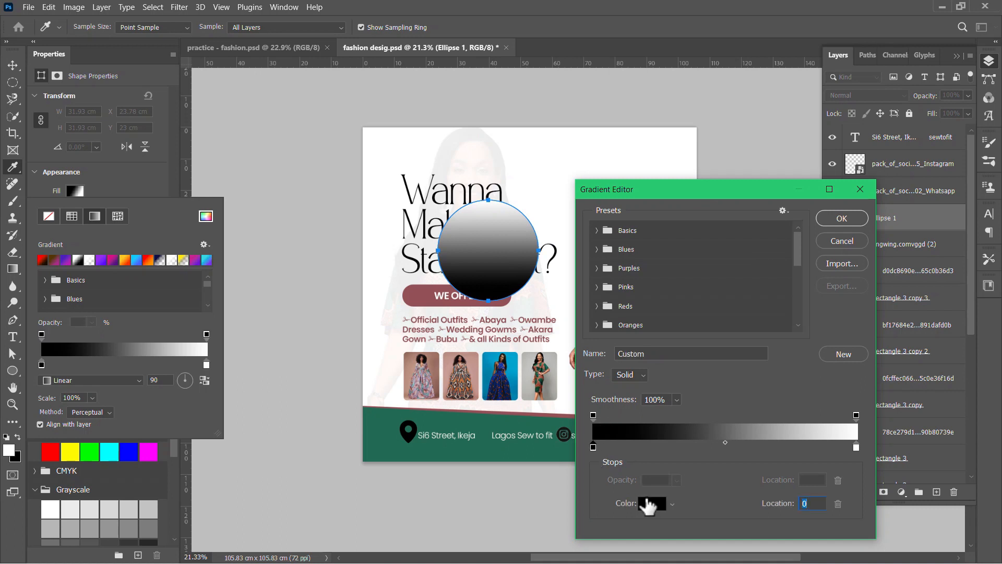
left_click_drag(83, 268, 13, 213)
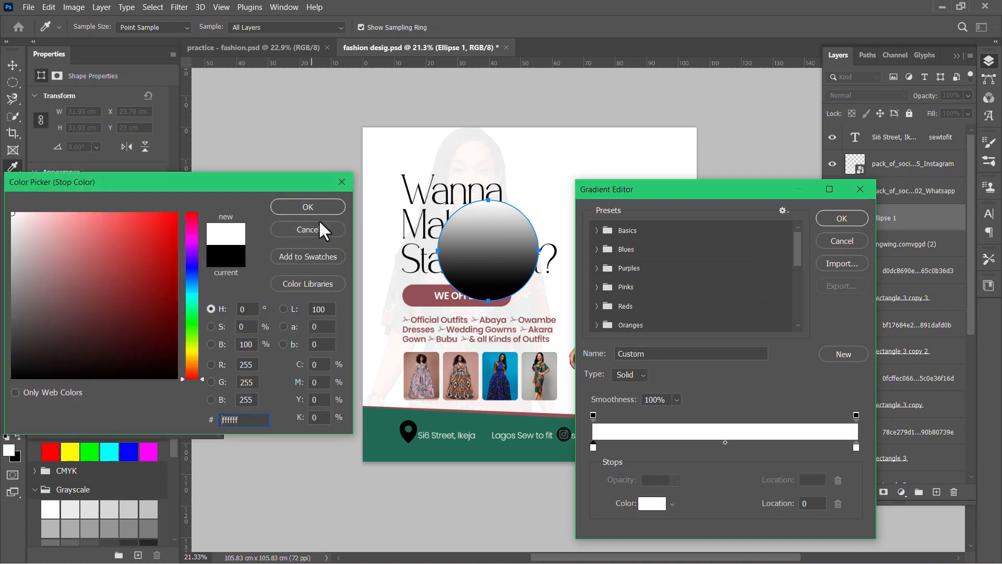
left_click(309, 208)
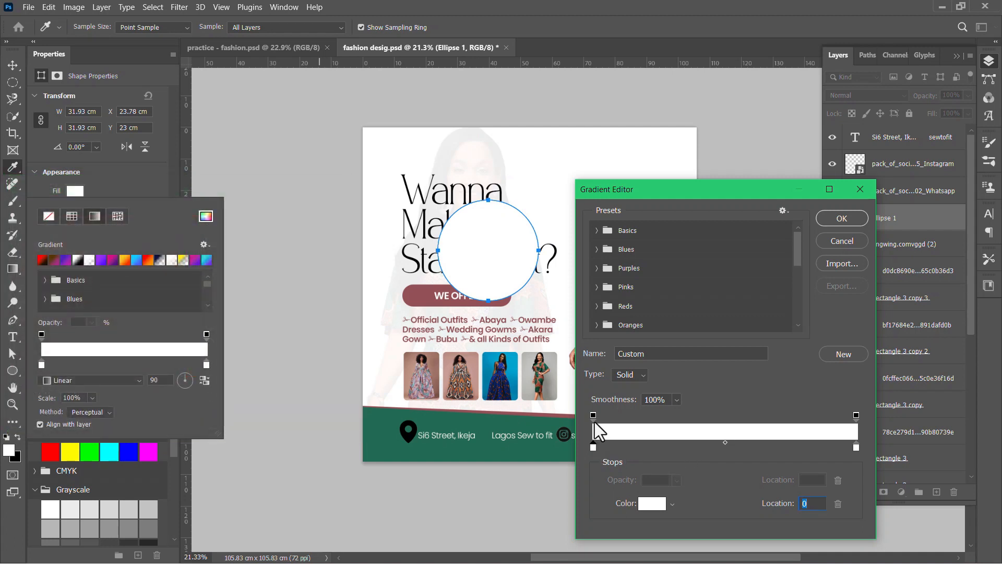
Set the opacity stop at location 0 of the circle's gradient to 0% and apply the gradient.
left_click(593, 415)
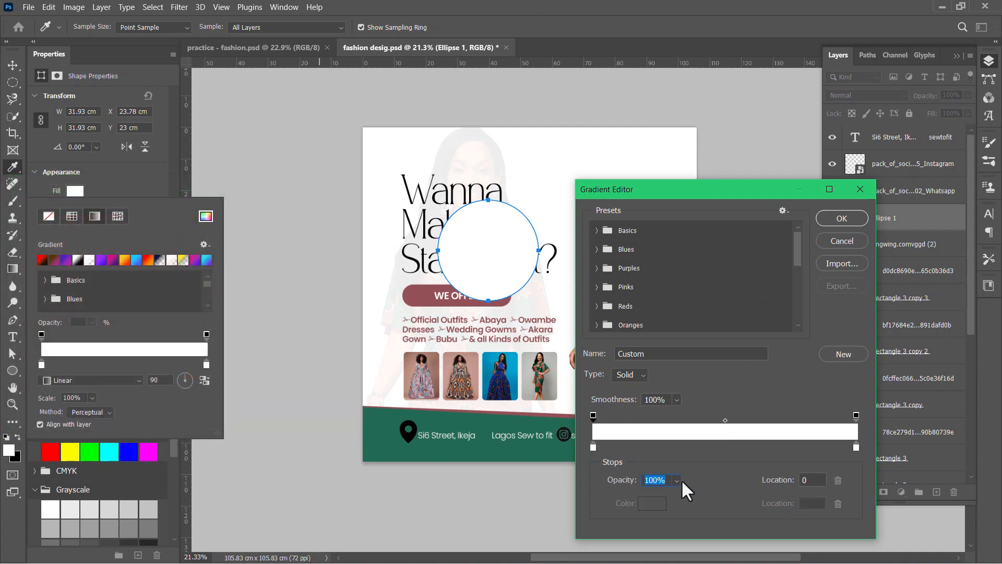
type("0")
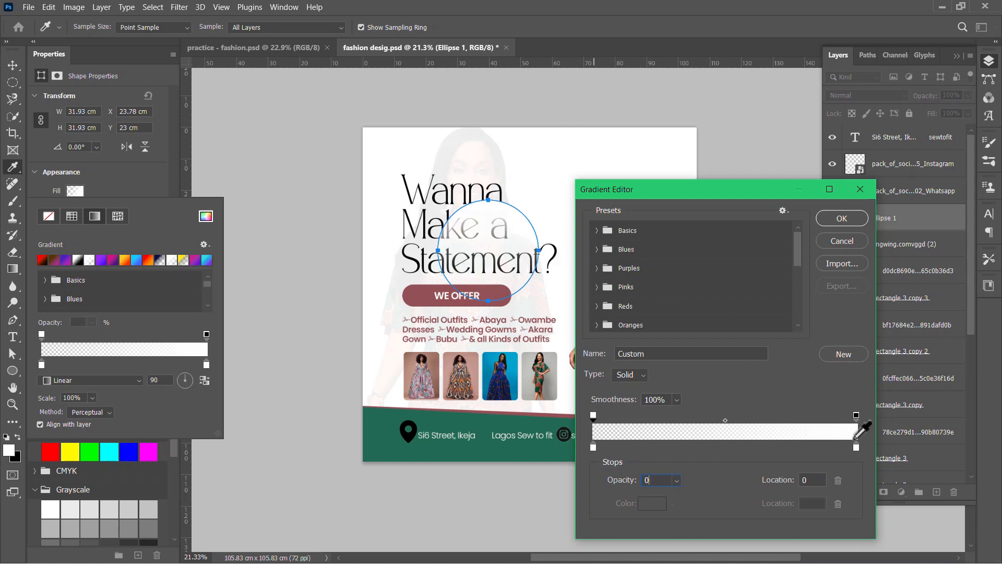
left_click(841, 222)
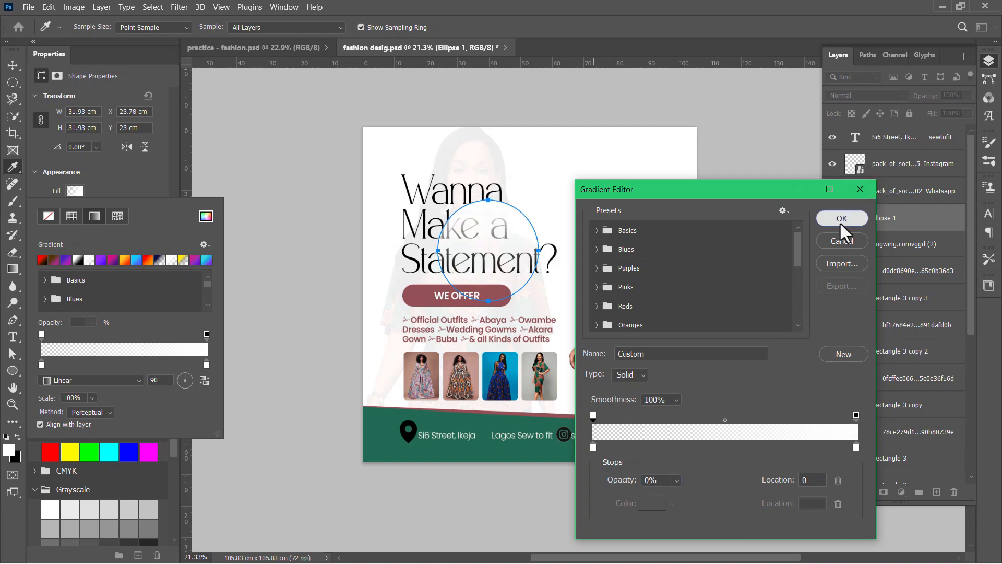
Make the circle's gradient Radial and reverse it so the white glow fades outward from the centre.
left_click(83, 379)
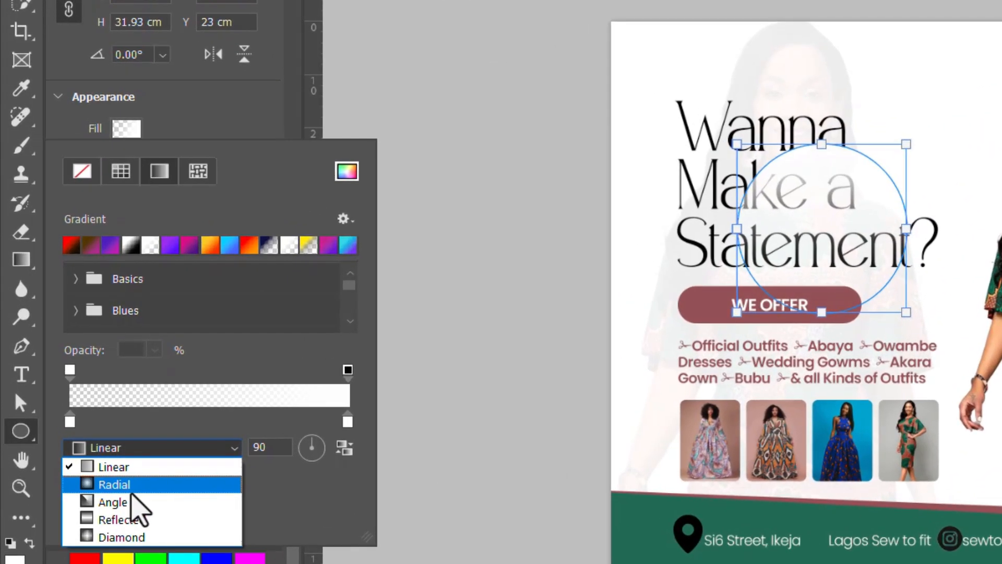
left_click(79, 399)
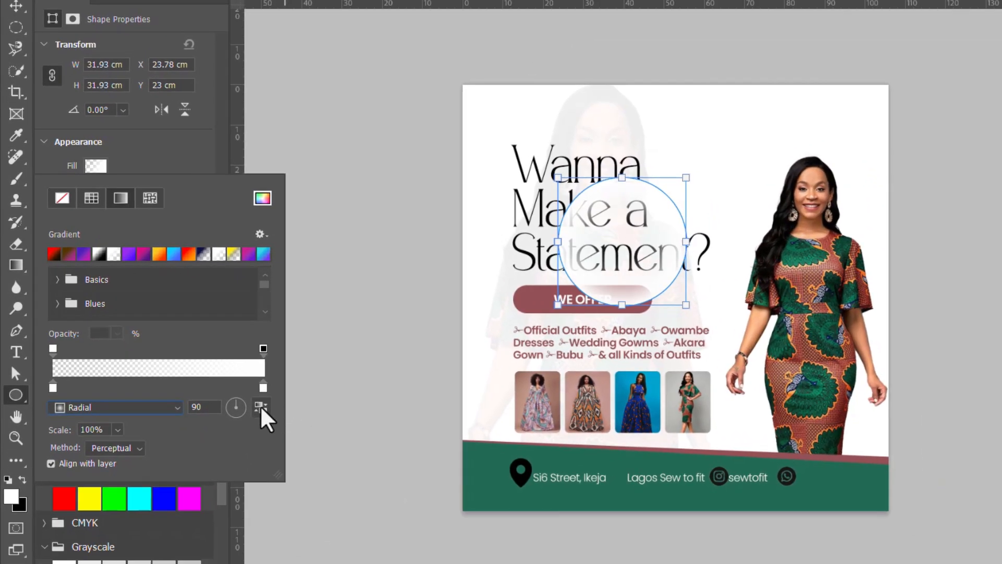
left_click(261, 408)
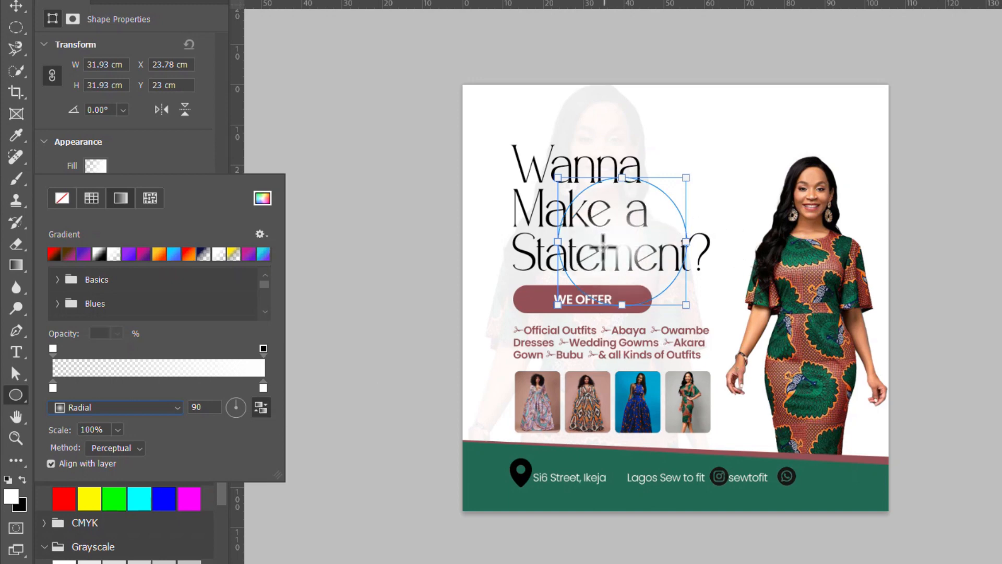
Duplicate the glow circle twice, placing one copy over the start of the headline and one beside the model's hair.
left_click(16, 6)
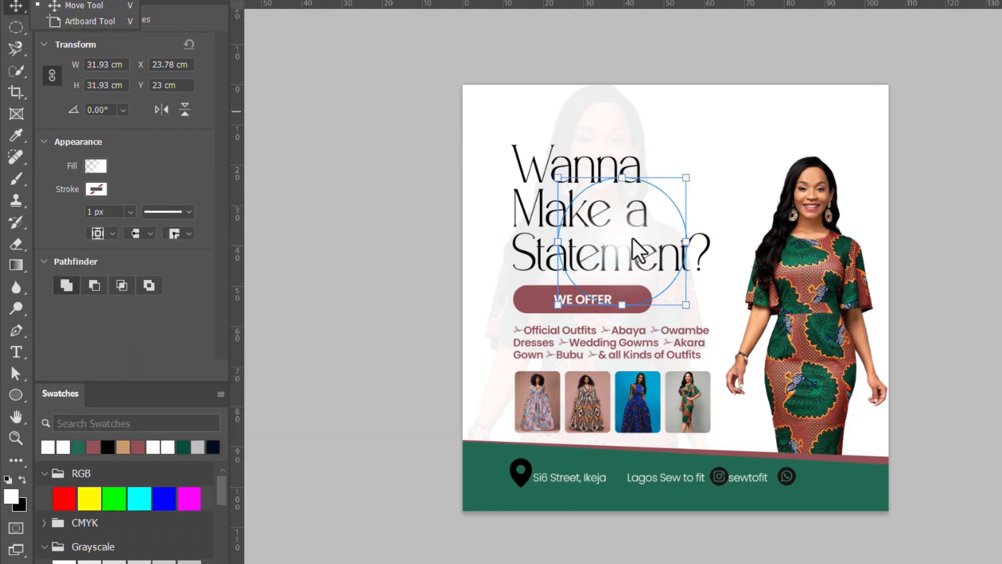
left_click_drag(627, 245, 534, 188)
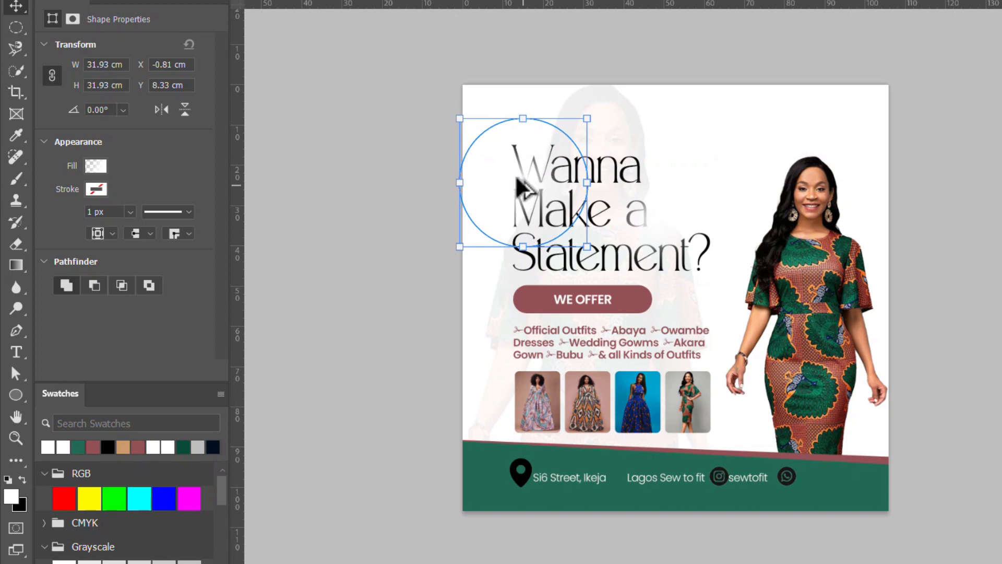
left_click_drag(564, 253, 751, 216)
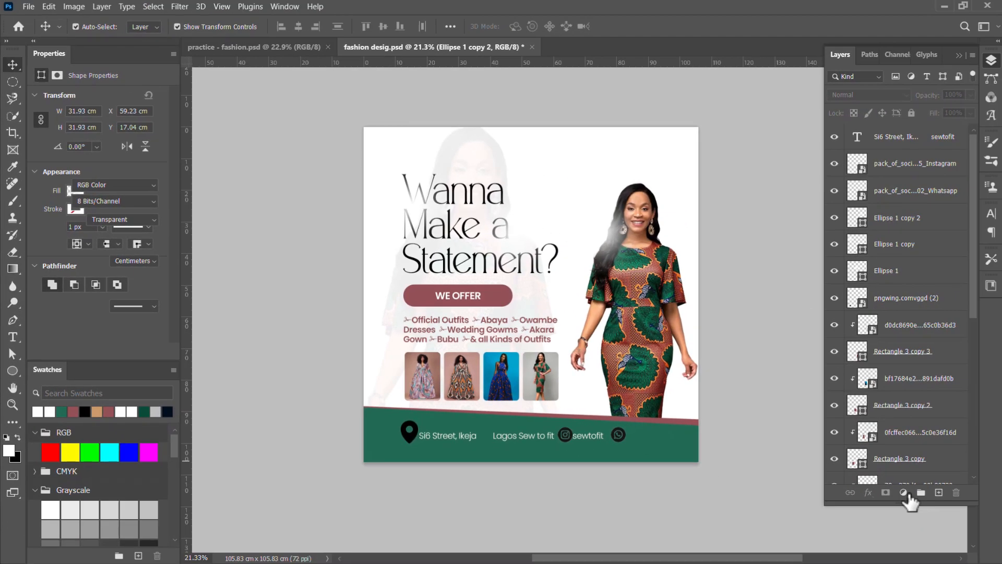
Add a Photo Filter adjustment layer using Warming Filter (85) at 25% density.
left_click(902, 492)
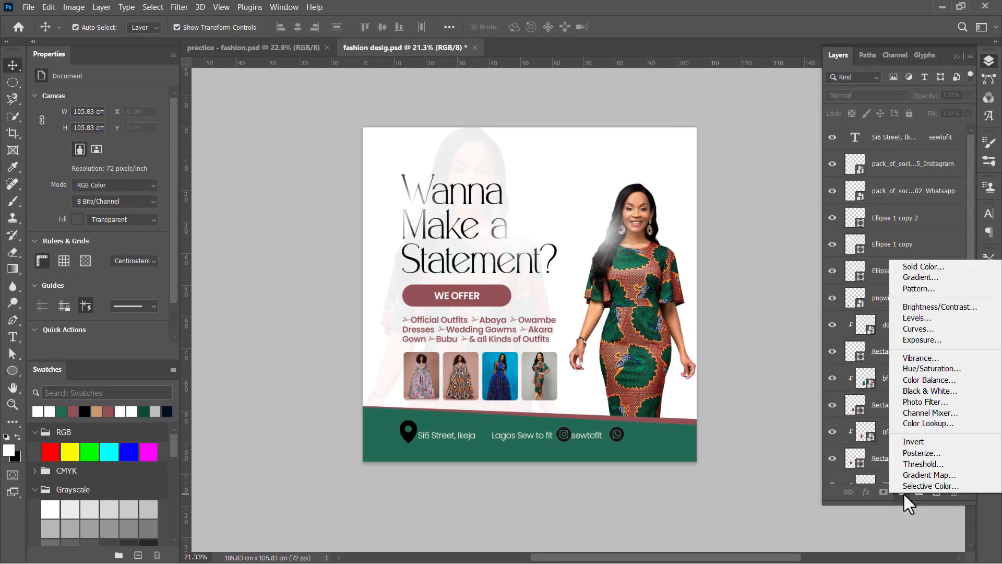
left_click(940, 405)
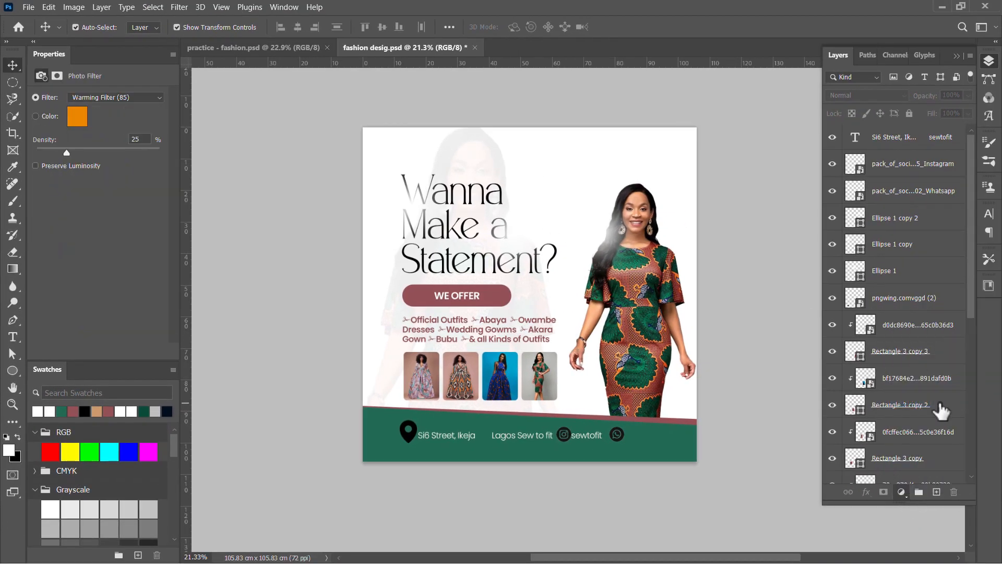
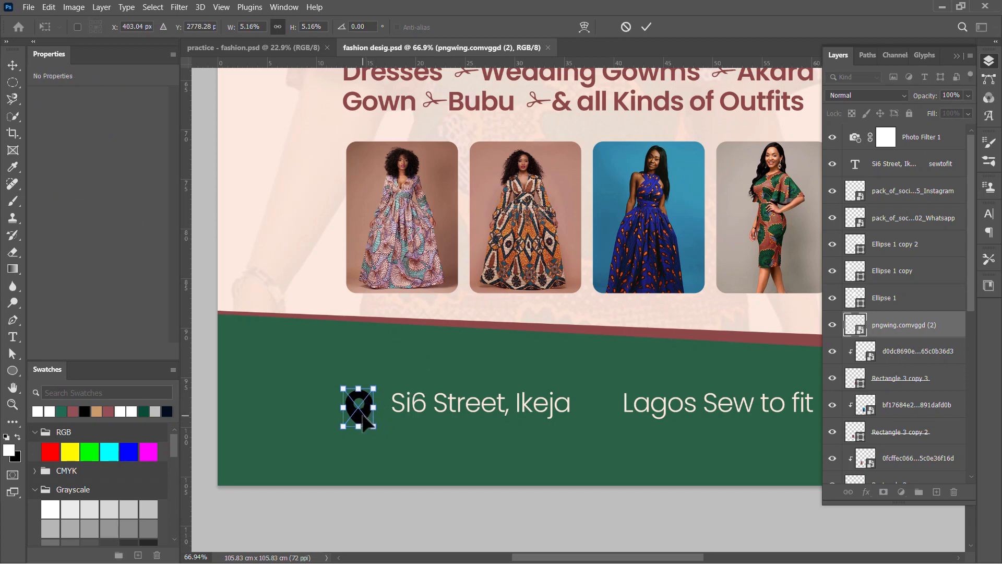
Move the location pin up to a first footer line and duplicate the contact text row onto a second line below.
left_click_drag(364, 414, 366, 378)
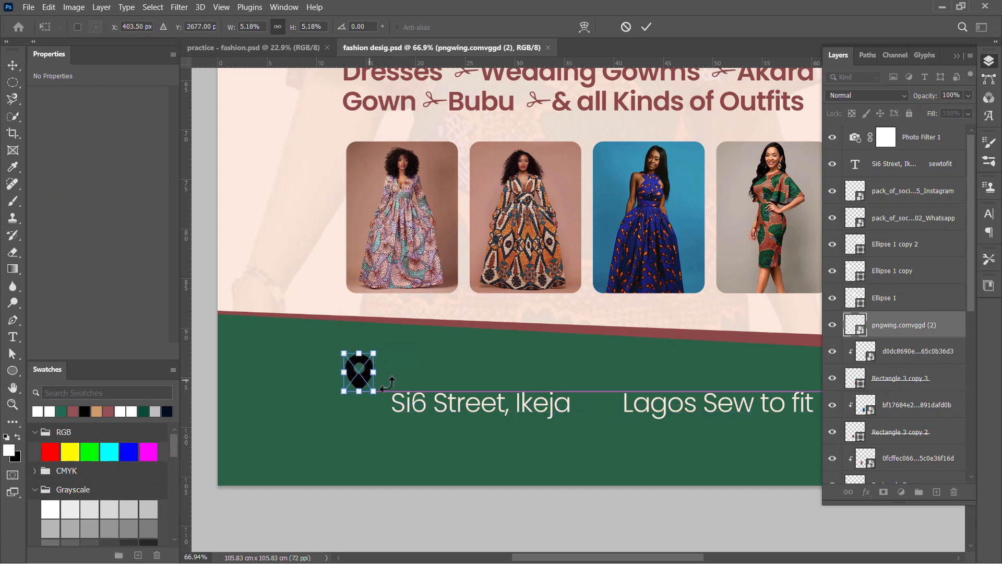
left_click(648, 27)
left_click_drag(449, 405, 473, 421)
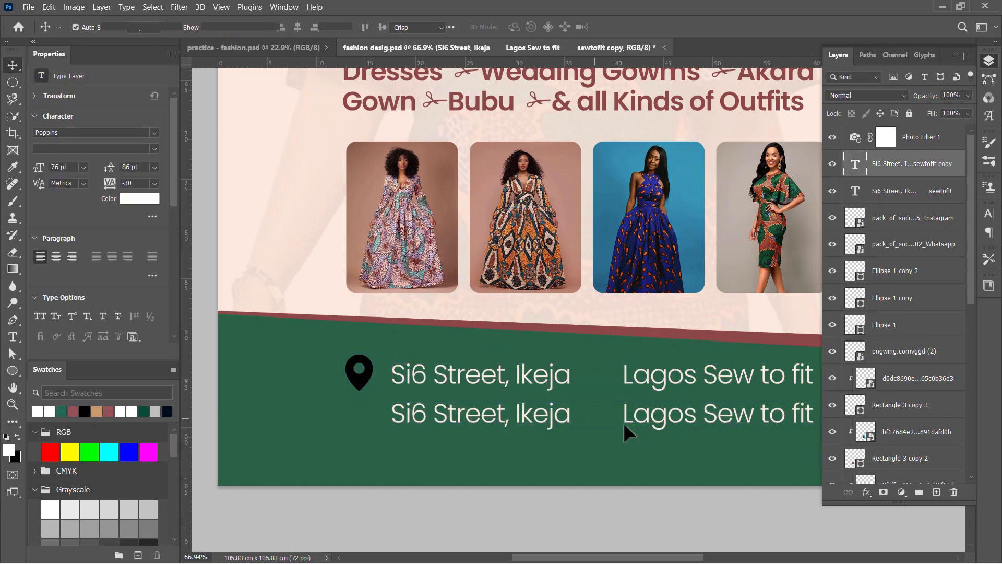
Delete the street address from the lower contact row so it starts with "Lagos Sew to fit".
double_click(623, 422)
left_click_drag(622, 421, 398, 405)
key("BackSpace")
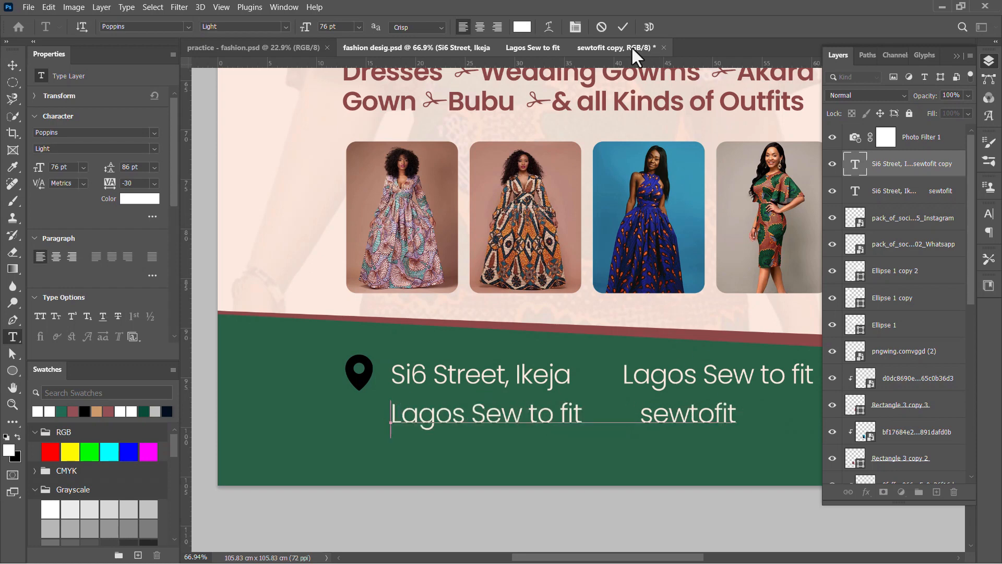
left_click(622, 28)
Remove "Lagos Sew to fit" and "sewtofit" from the upper contact row, keeping only the street address.
double_click(620, 374)
left_click_drag(572, 375, 1000, 432)
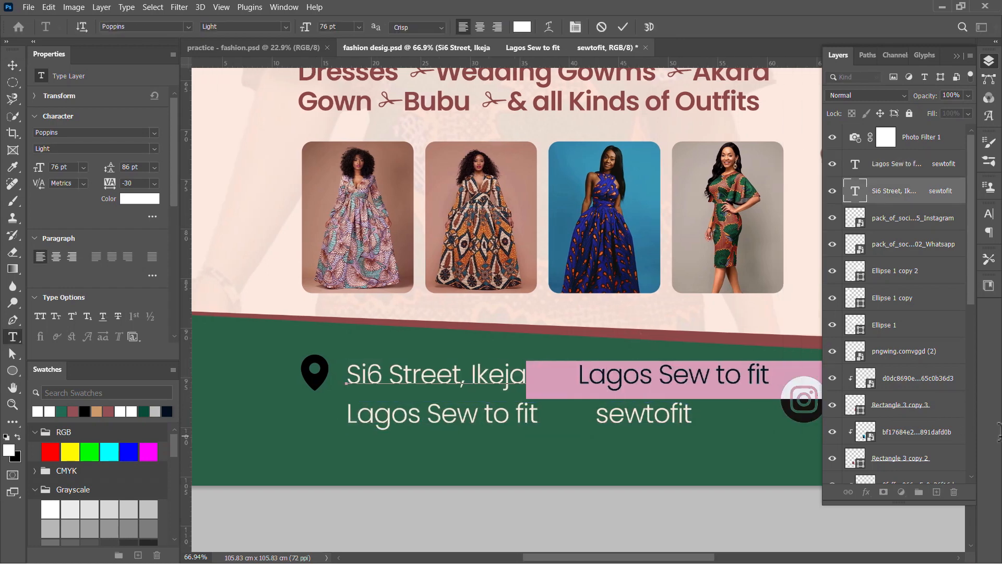
key("BackSpace")
left_click(623, 27)
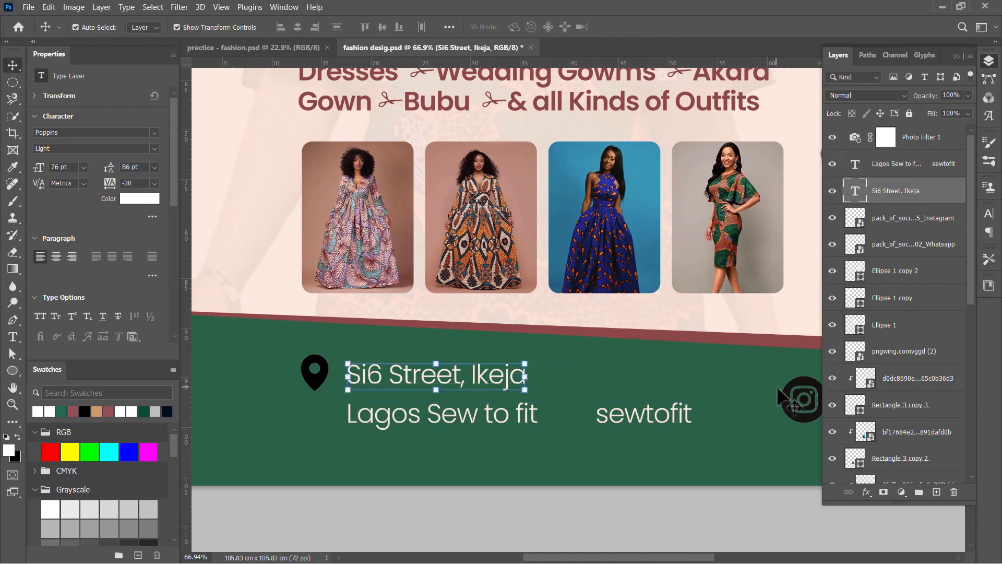
Scale the Instagram icon down to 24% directly below the location pin and align the "Lagos Sew to fit" line with it.
left_click_drag(795, 416, 308, 417)
left_click_drag(316, 376, 319, 418)
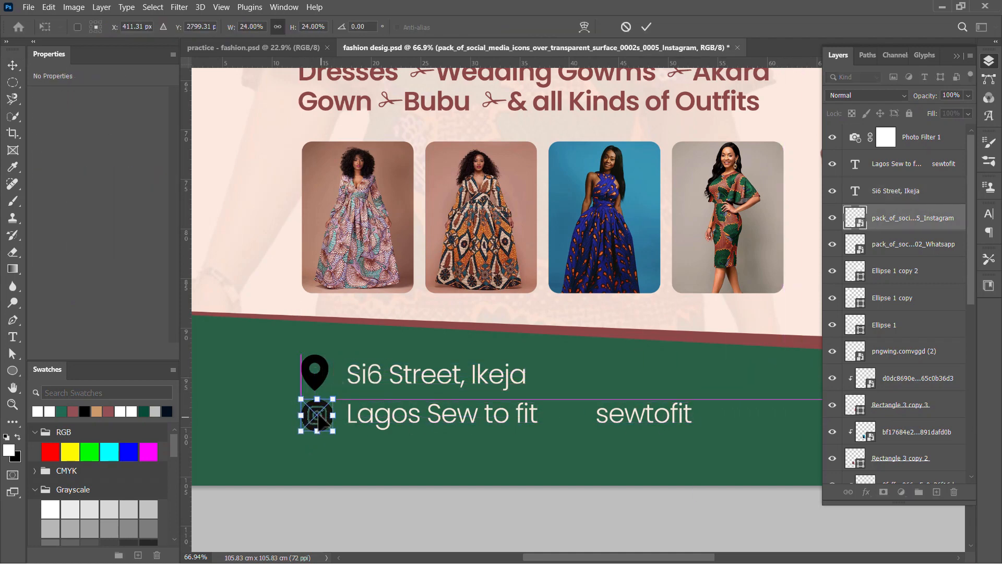
key("Return")
left_click(469, 420)
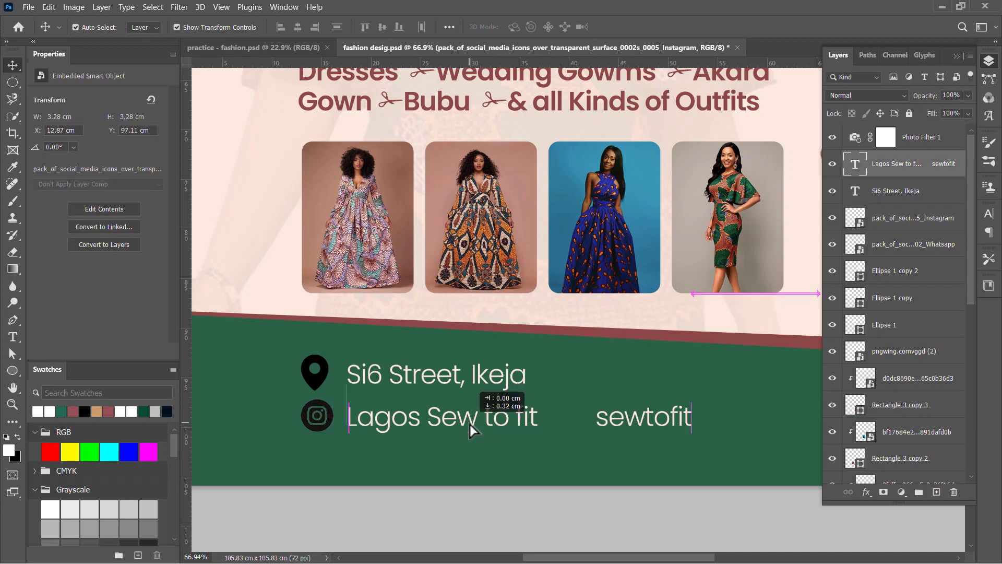
Delete "Lagos" from the start of the lower contact row so it begins with "Sew to fit".
double_click(470, 421)
left_click_drag(427, 419, 339, 410)
key("BackSpace")
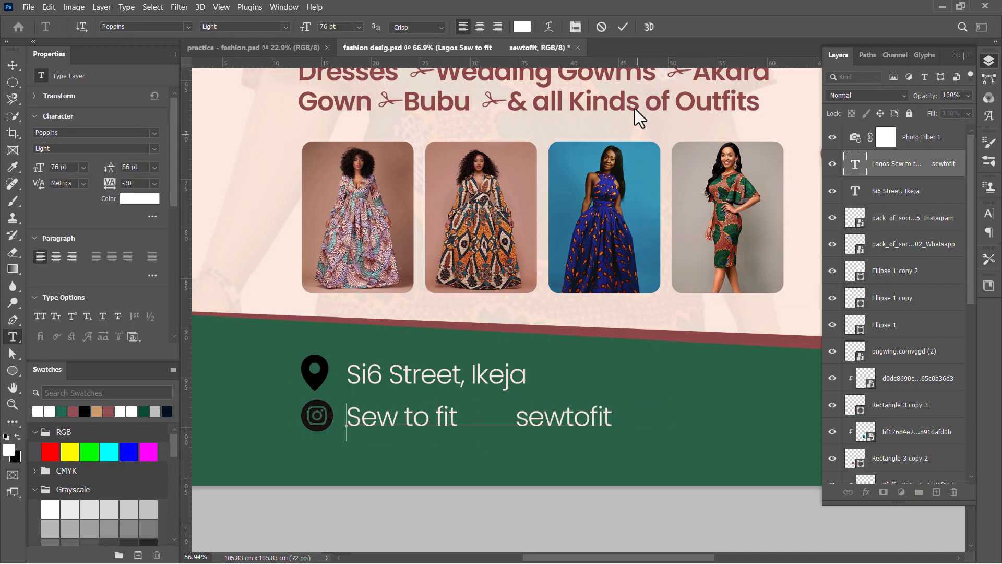
key("ctrl+Return")
key("v")
left_click(560, 344)
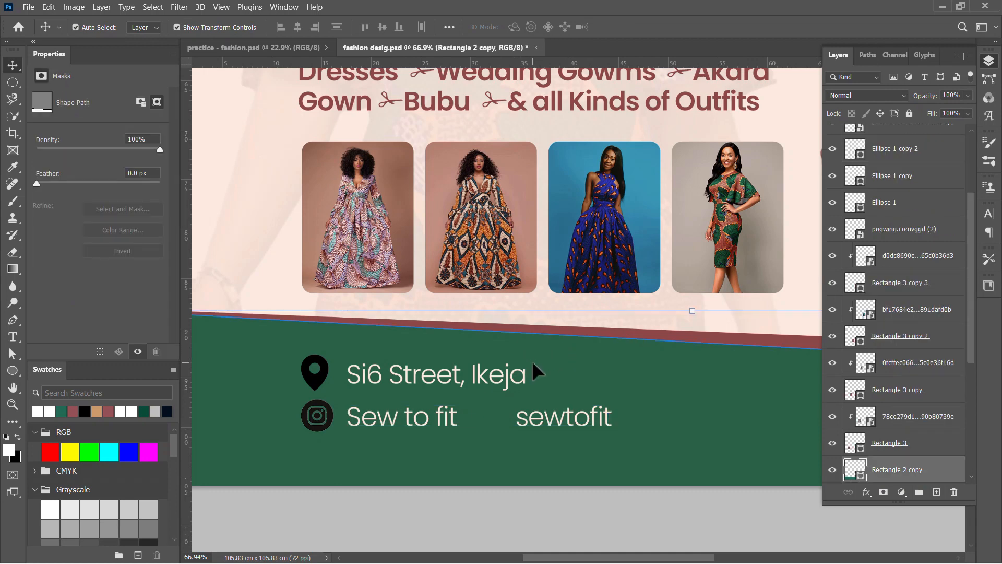
Add "Lagos" to the end of the street address in the upper contact row.
left_click(529, 374)
double_click(527, 375)
left_click(528, 375)
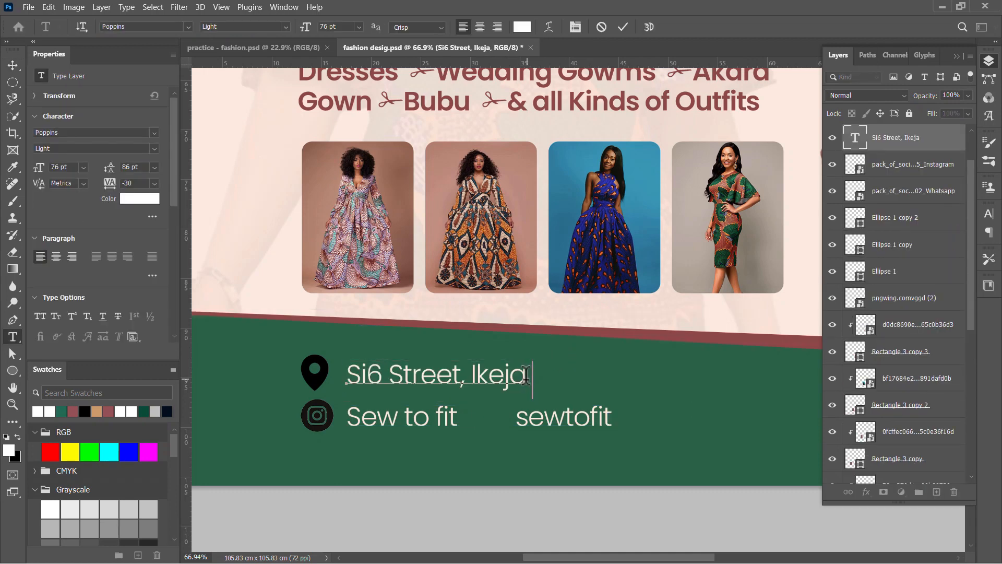
type("Lagos")
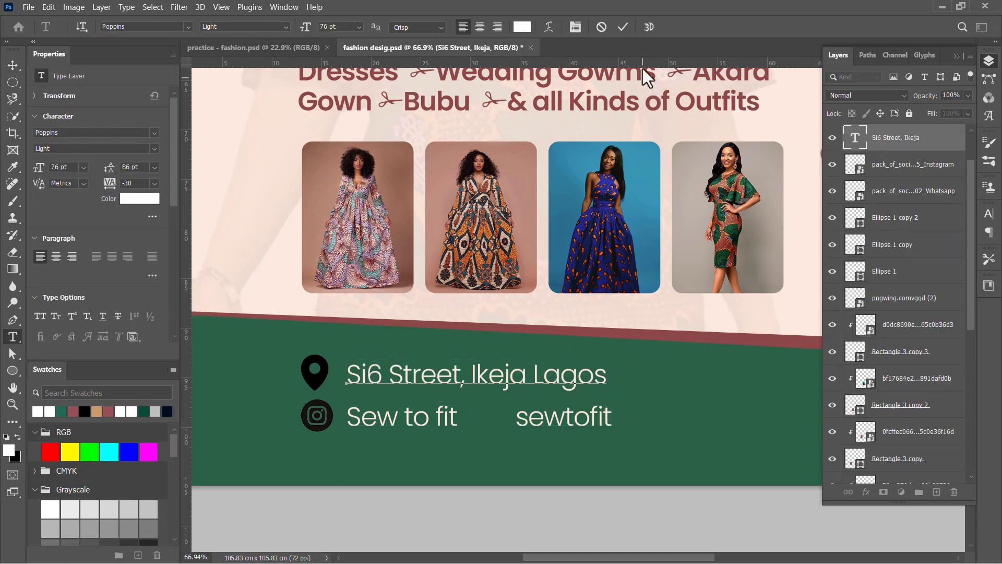
left_click(623, 26)
key("v")
Align the lower contact row with the Instagram icon and place the WhatsApp icon, scaled to 20.89%, between "Sew to fit" and "sewtofit".
scroll(642, 334, "down", 3)
scroll(644, 336, "up", 1)
left_click_drag(731, 337, 362, 331)
scroll(386, 329, "up", 2)
left_click(519, 364)
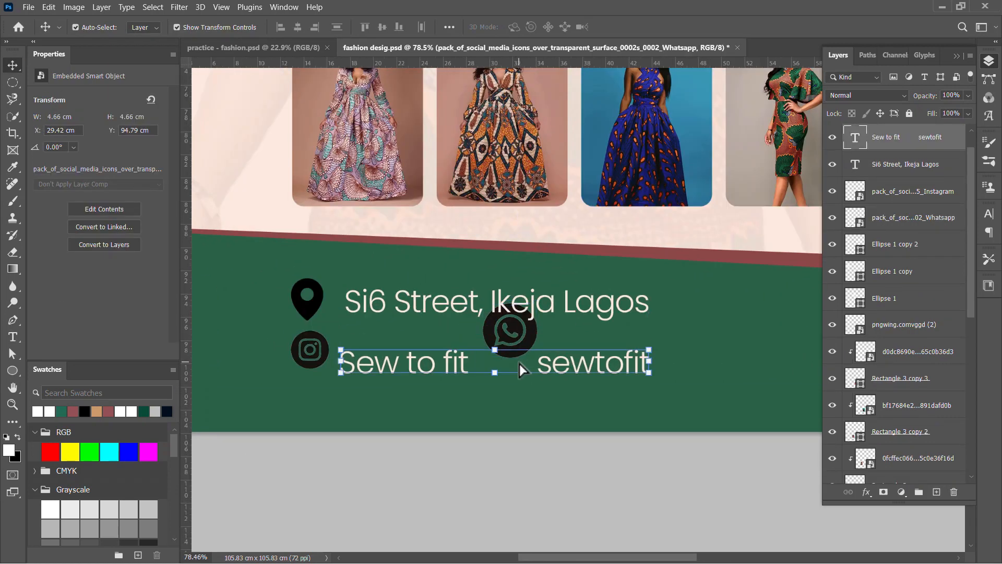
mouse_move(519, 364)
left_mouse_down()
mouse_move(528, 329)
mouse_move(504, 329)
mouse_move(512, 349)
left_mouse_up()
left_click(511, 330)
key("ctrl+t")
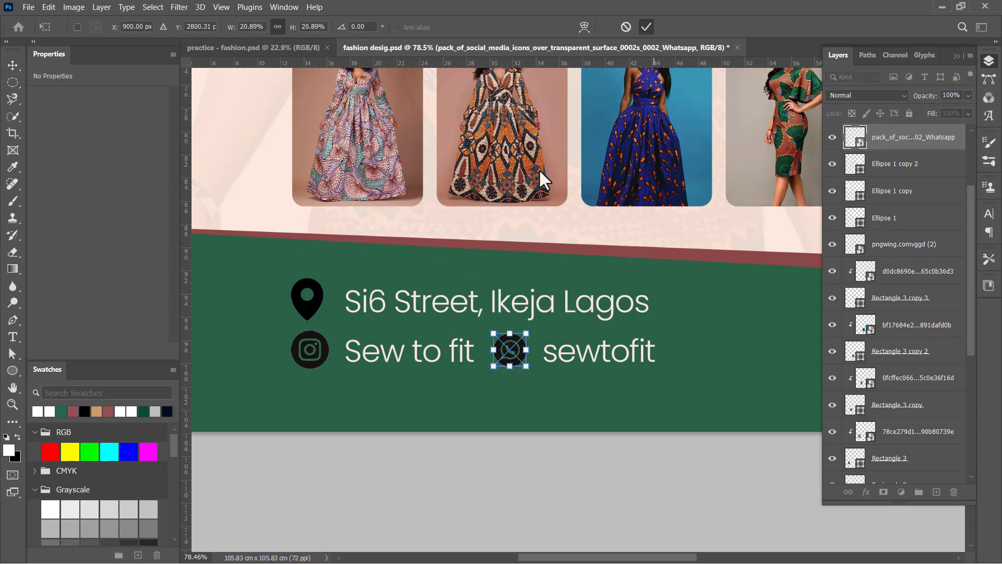
key("Return")
Nudge both contact text rows together with the WhatsApp icon left, closer to the location pin and Instagram icon.
left_click(634, 365, "shift")
left_click(553, 308, "shift")
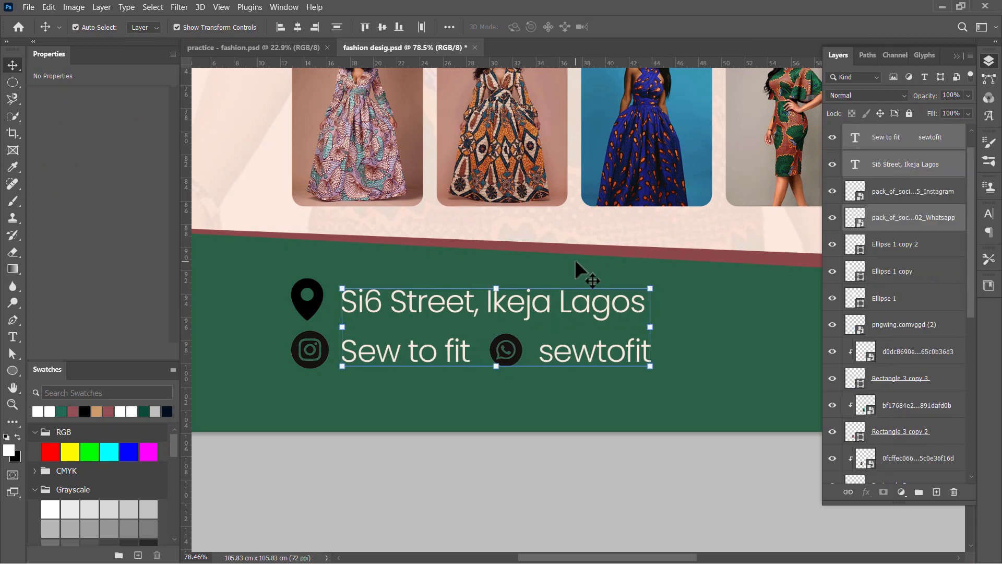
key("Left")
key("Left")
key("Left")
key("Left")
key("Left")
key("Left")
key("Left")
key("Left")
Scale the location pin down slightly to 2.43 x 3.21 cm beside the street address.
left_click(309, 304)
left_click_drag(307, 278, 308, 282)
left_click(644, 27)
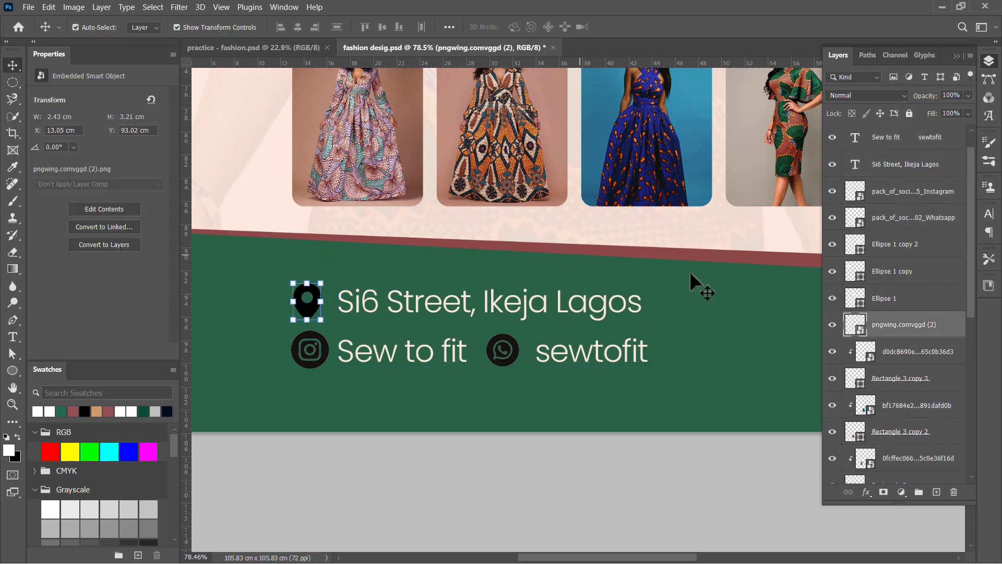
Group the location pin, the Instagram icon and the lower contact text row.
left_click(313, 358, "shift")
left_click(525, 365, "shift")
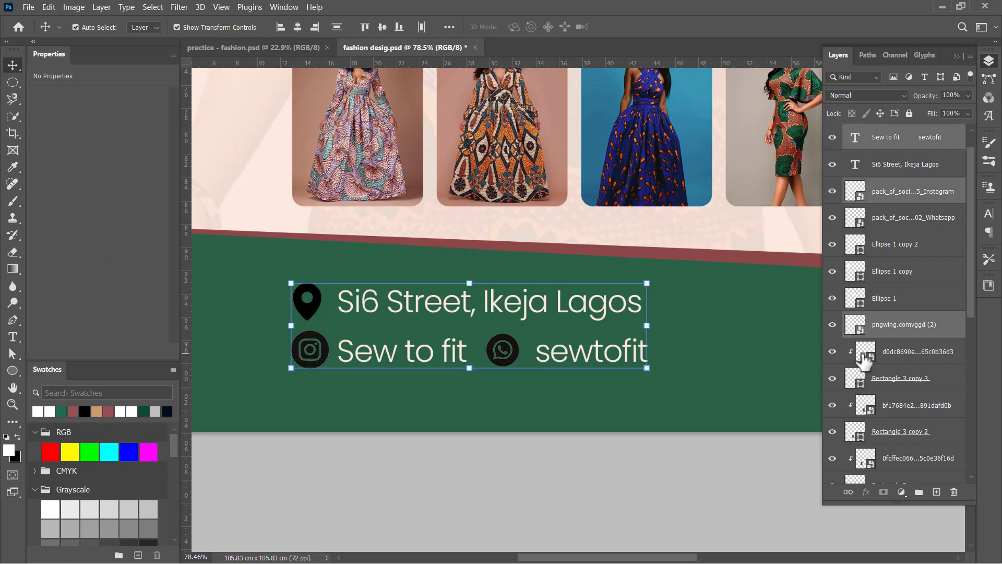
key("ctrl+g")
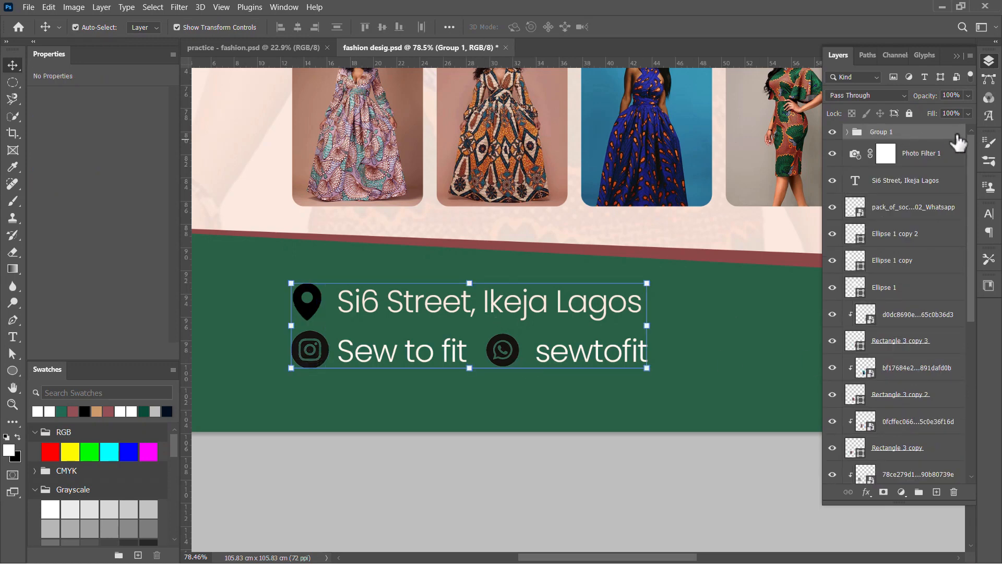
Apply a white Color Overlay at 100% opacity with Normal blending to the footer group.
double_click(959, 141)
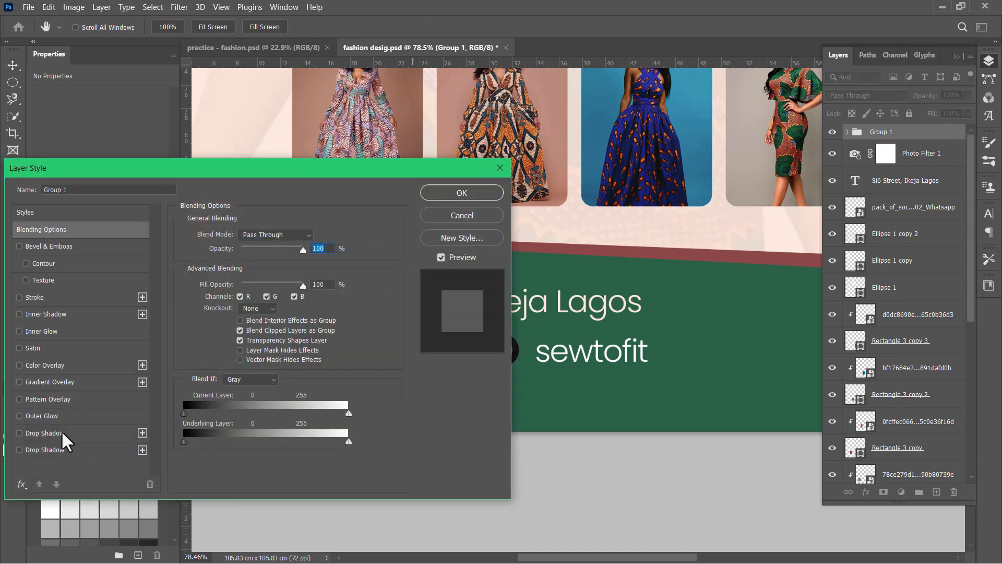
left_click(46, 366)
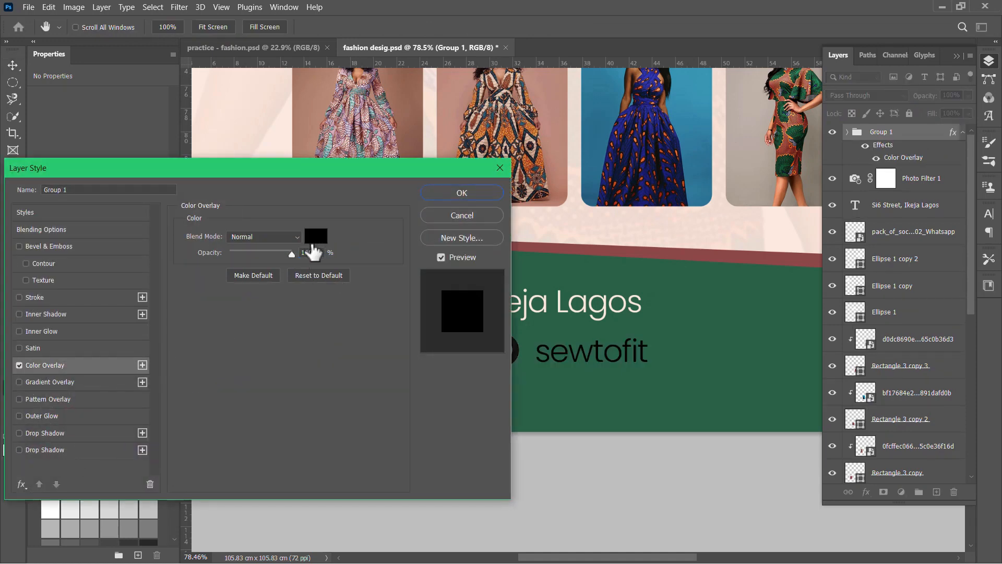
left_click(315, 238)
left_click(13, 212)
left_click(308, 208)
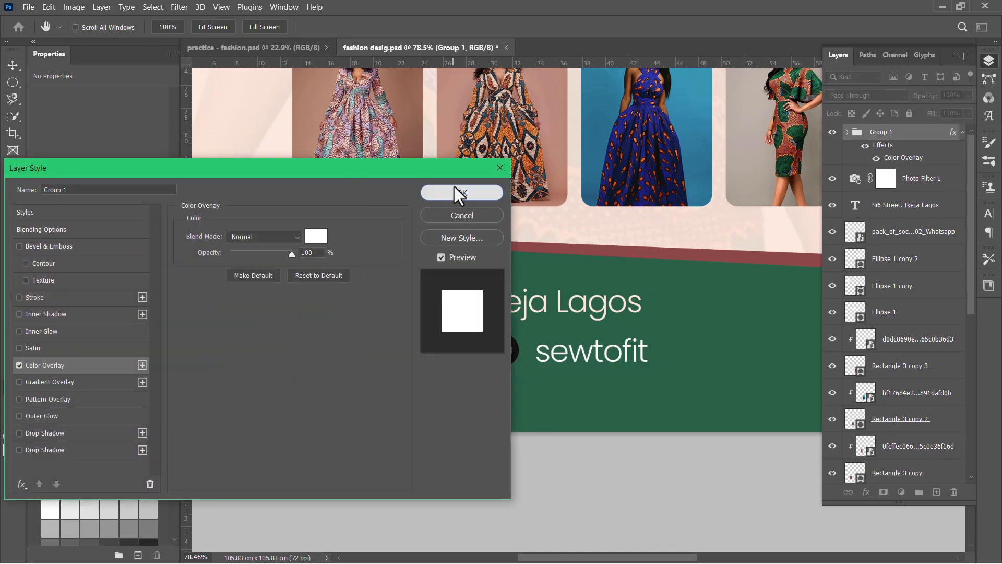
left_click(457, 193)
Move the WhatsApp icon layer to the top of Group 1 so it takes the white overlay.
left_click(520, 351)
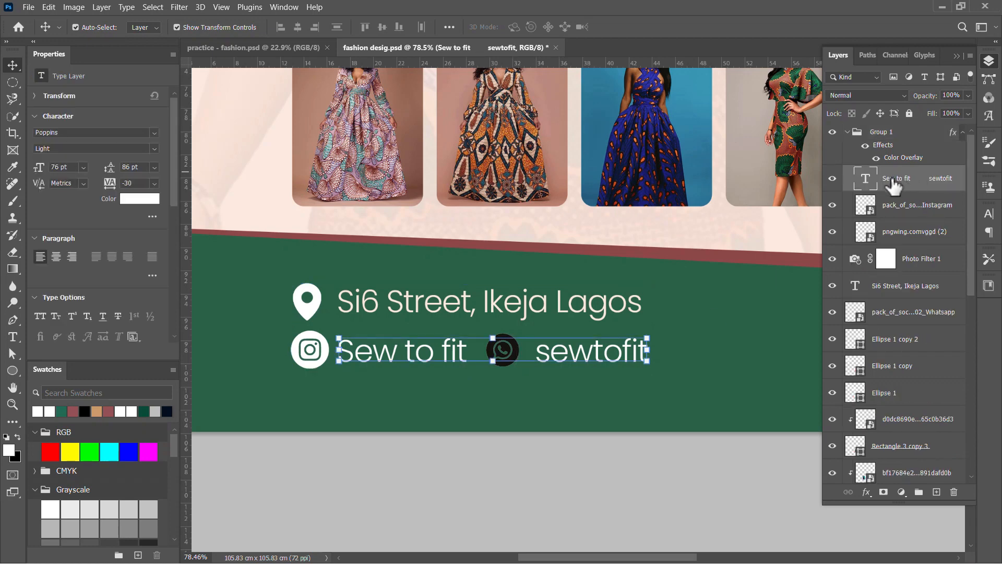
left_click(833, 180)
left_click_drag(914, 312, 913, 175)
left_click(834, 205)
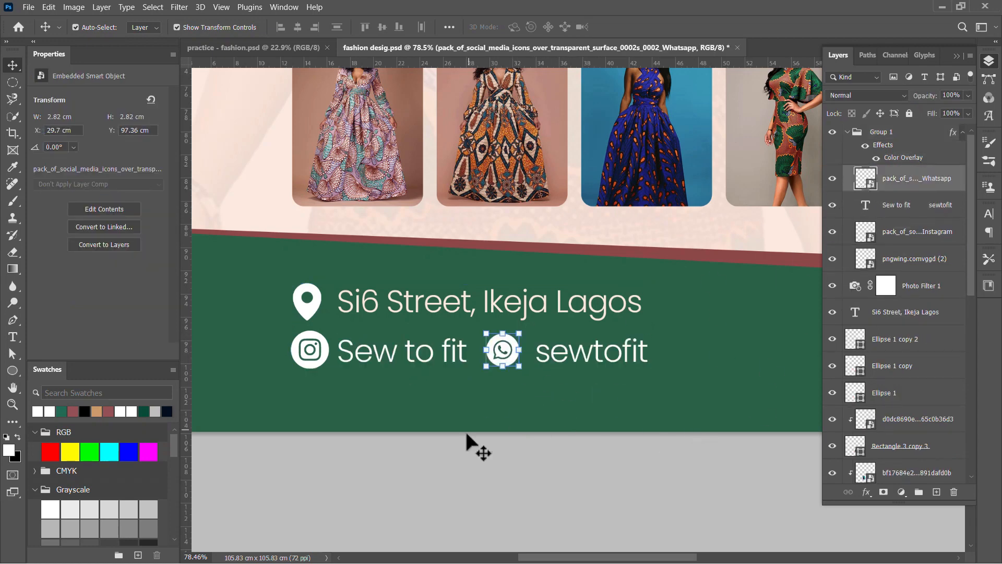
left_click(466, 443)
Unlock the full-colour cut-out model's layer, scale it to 117.81% and reposition it along the flyer's right edge.
key("ctrl+0")
left_click_drag(477, 415, 487, 454)
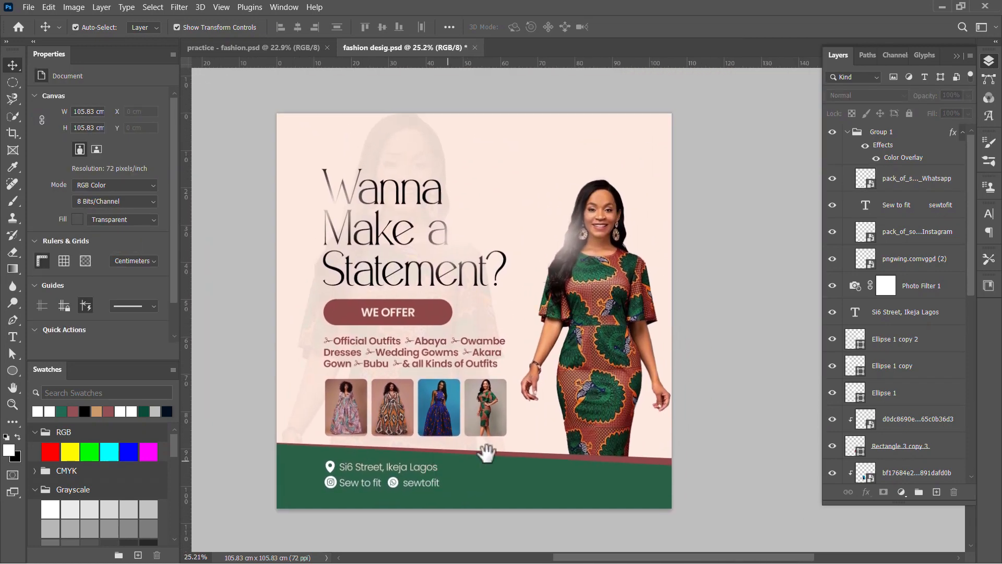
scroll(907, 394, "down", 10)
left_click(892, 442)
left_click(953, 423)
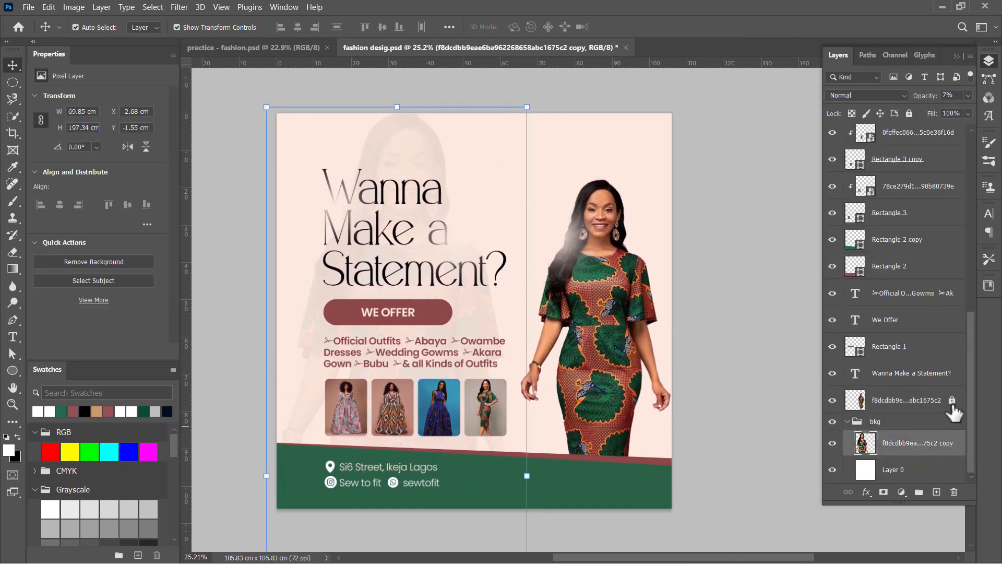
left_click(952, 402)
left_click(602, 184)
left_click_drag(600, 175, 603, 94)
left_click_drag(624, 224, 615, 293)
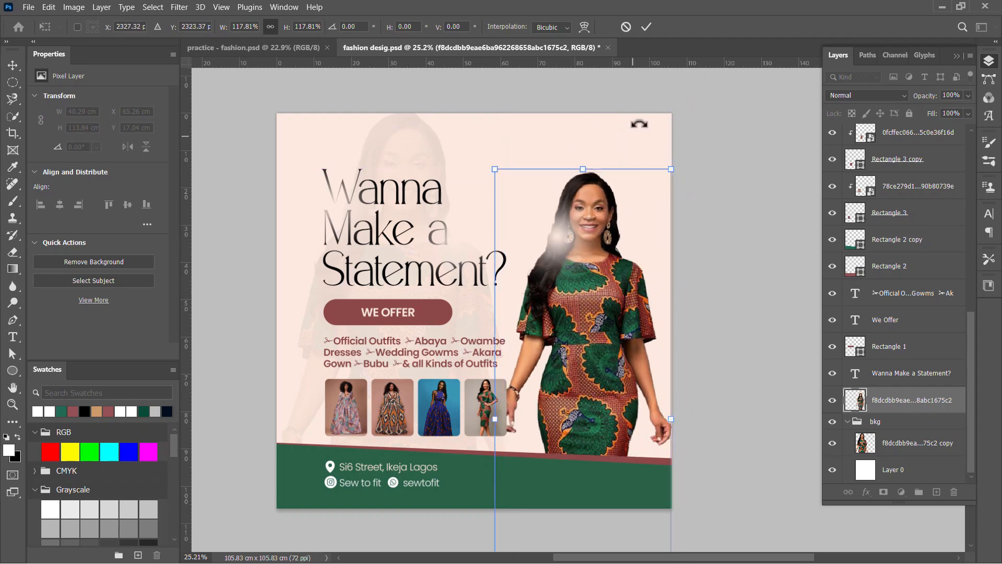
key("ctrl+z")
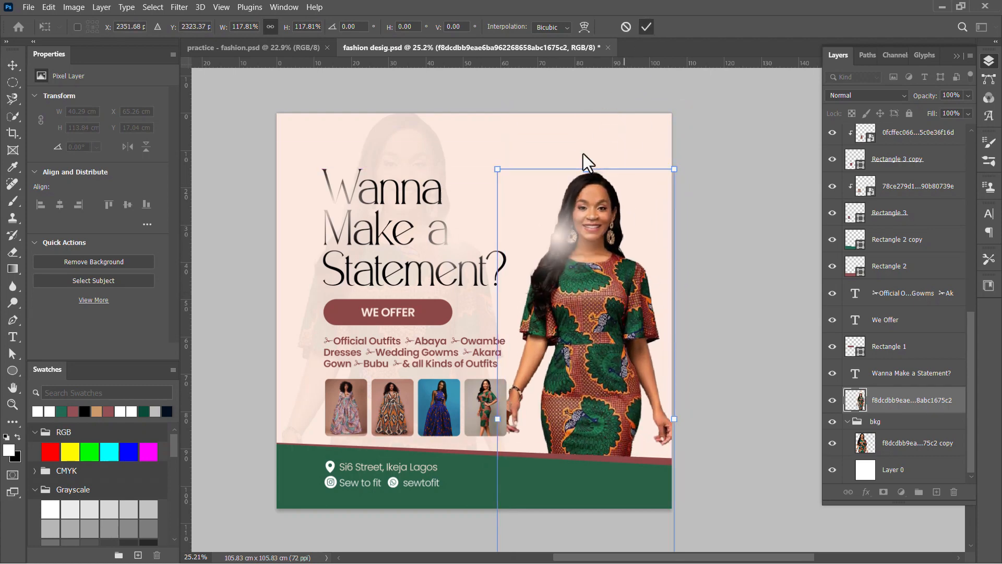
key("Return")
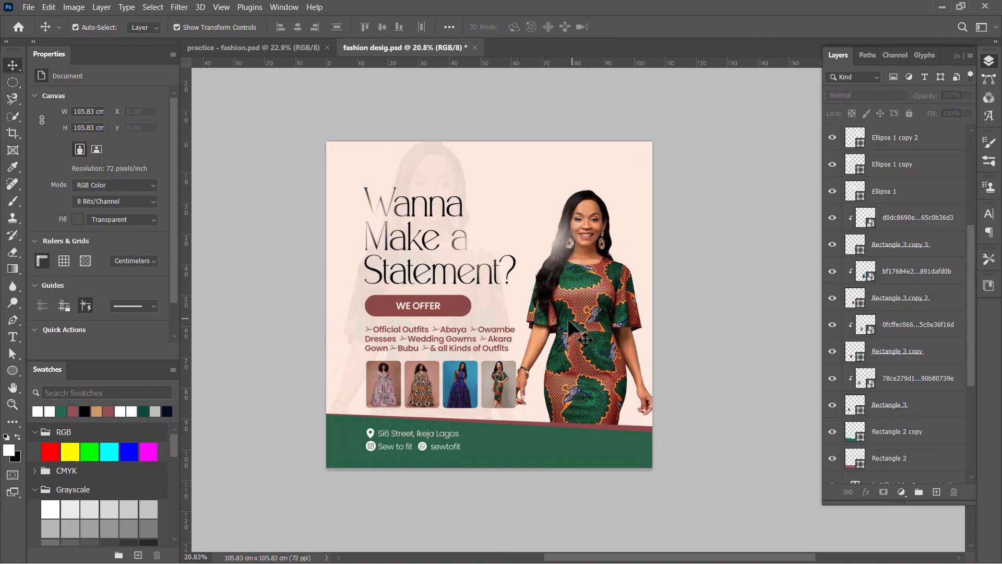
Append the contact phone number to the lower contact row after "sewtofit", with a gap between them.
scroll(571, 327, "up", 5)
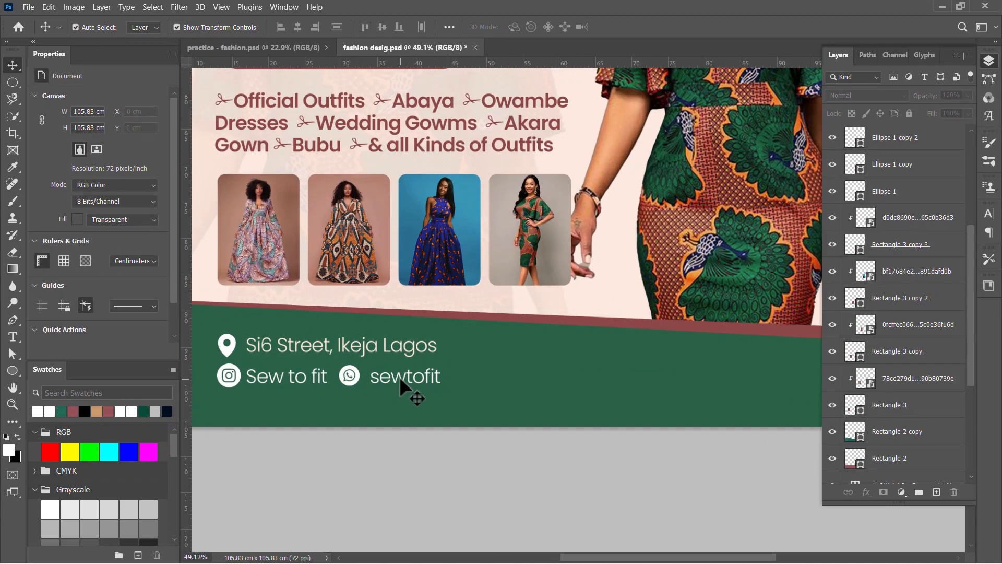
double_click(400, 377)
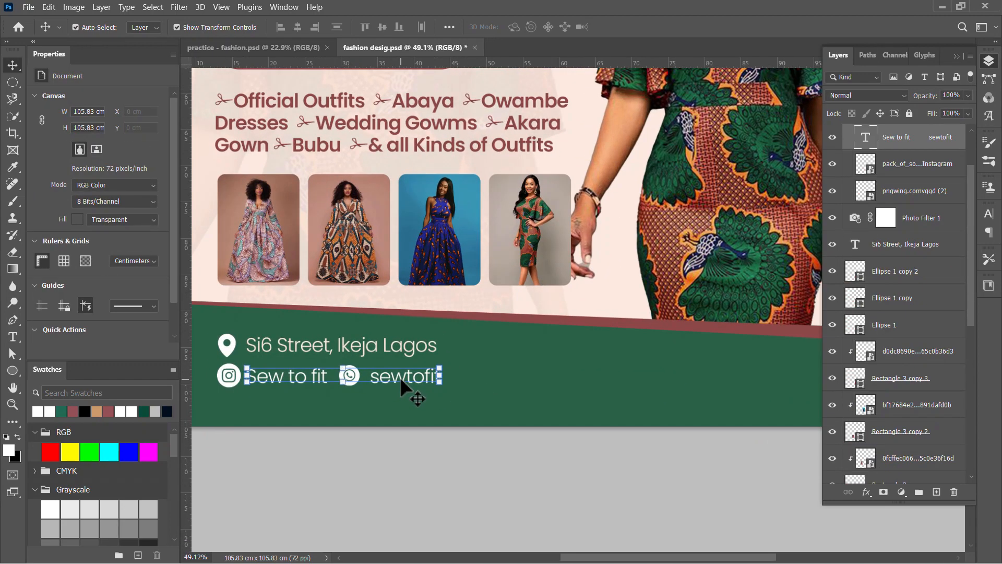
left_click(439, 374)
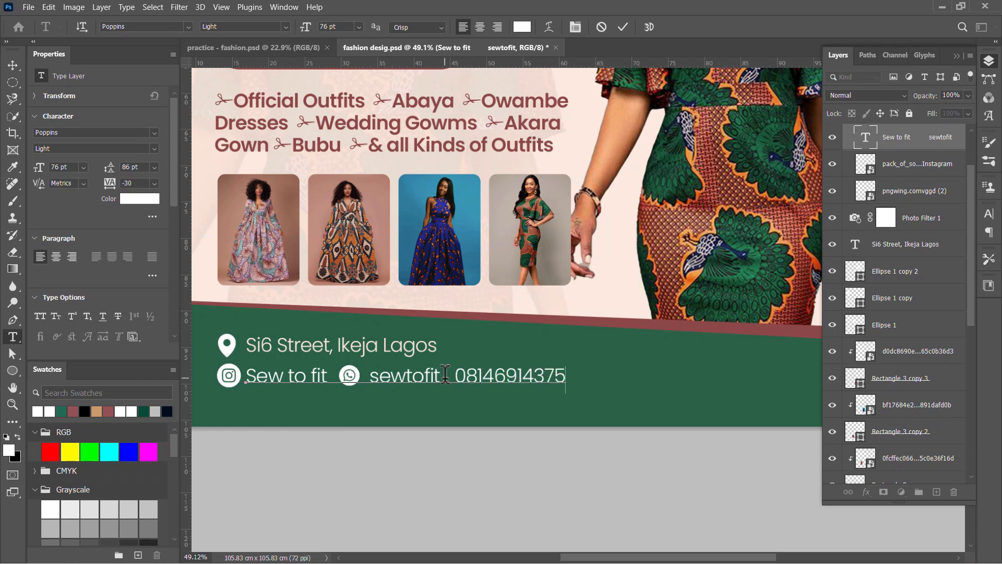
left_click(445, 375)
left_click(623, 26)
key("v")
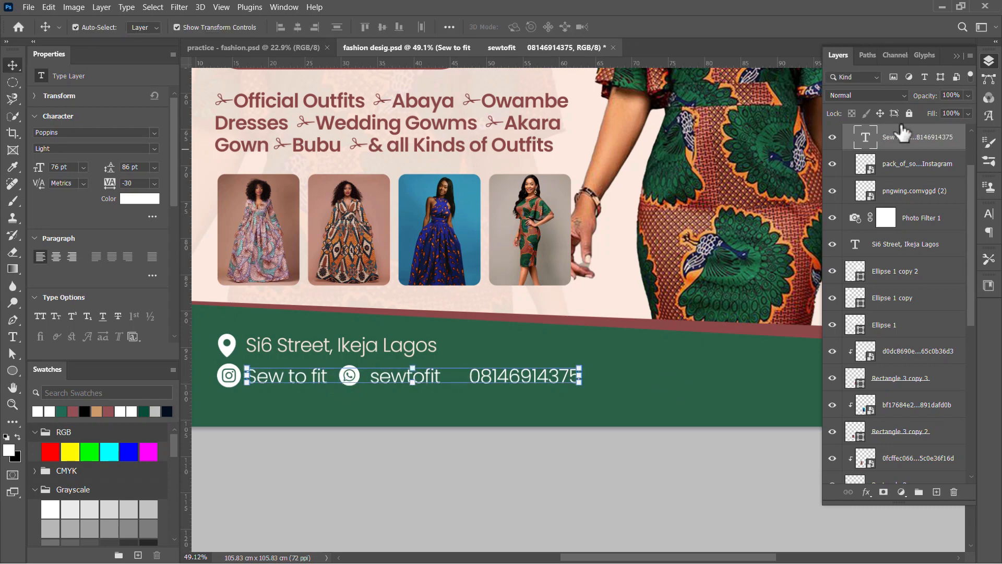
Lock the lower contact text and move the WhatsApp icon before the phone number and the Instagram icon before "sewtofit".
left_click(909, 114)
scroll(334, 382, "up", 2)
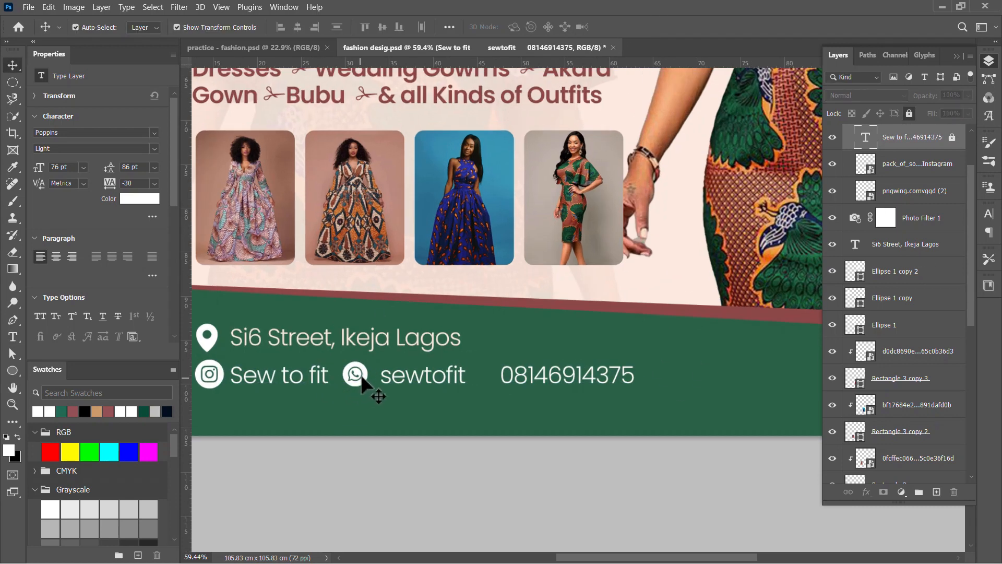
left_click(213, 368)
left_click(215, 372)
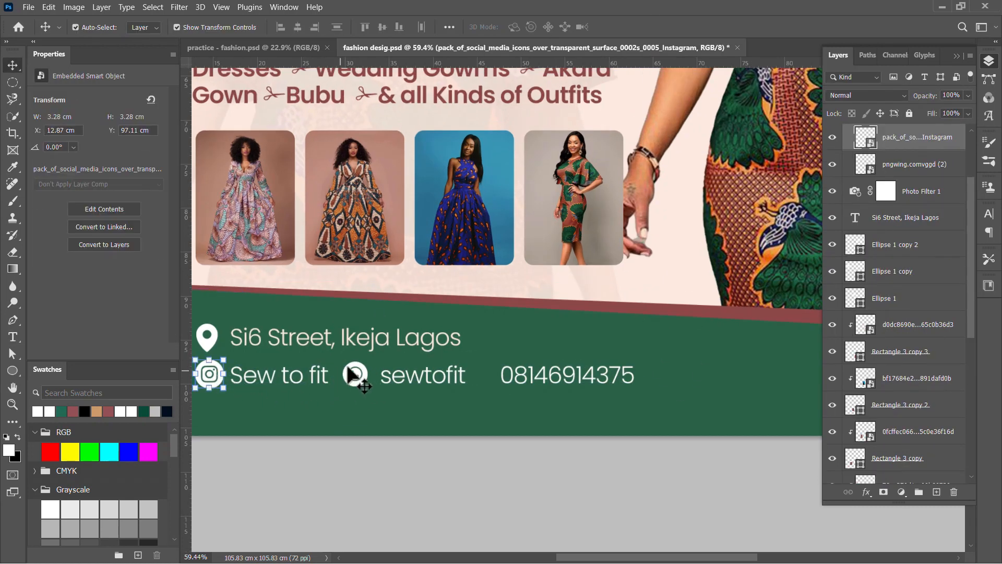
left_click(355, 371, "shift")
left_click_drag(356, 371, 494, 381, "alt")
key("ctrl+z")
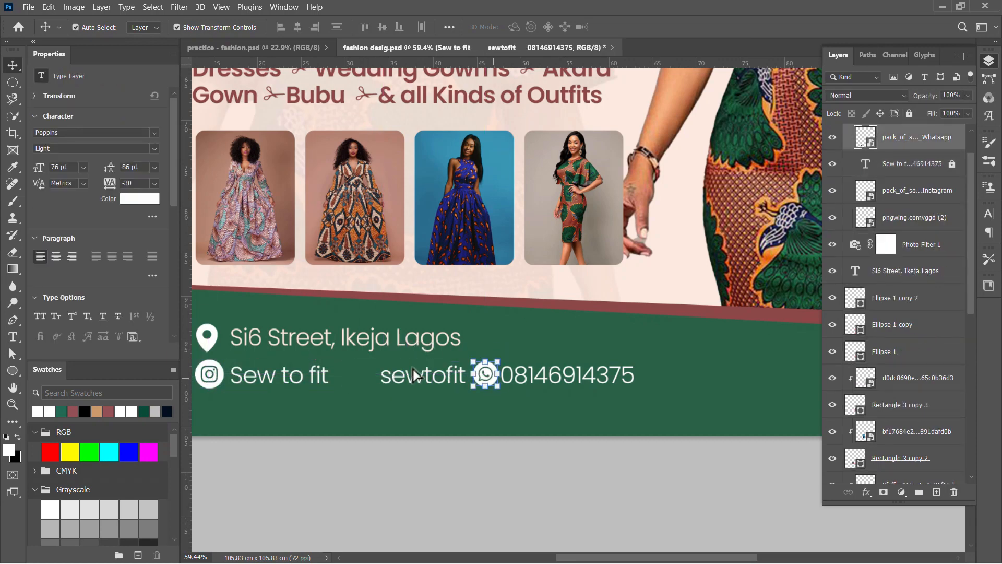
left_click_drag(220, 384, 371, 384)
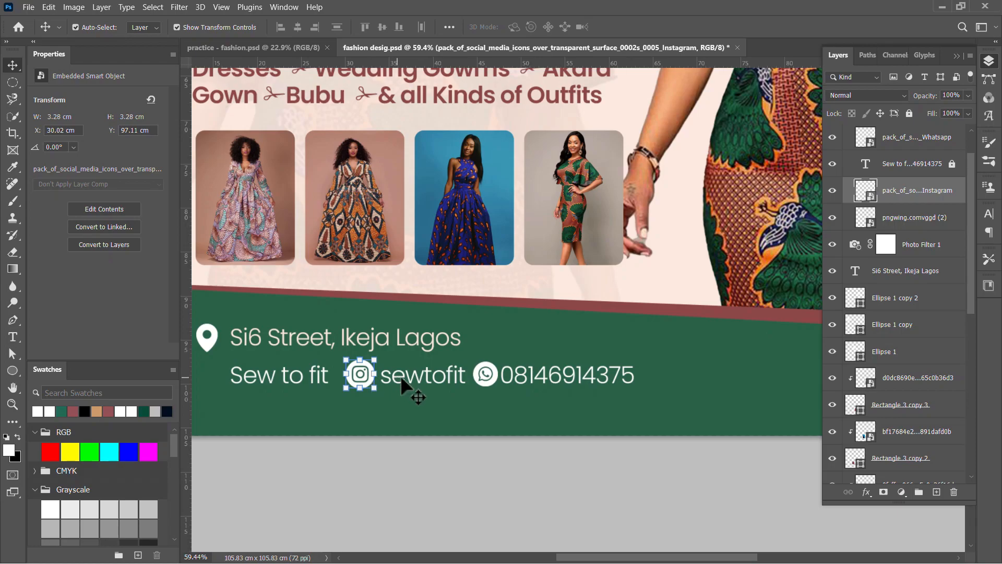
Place the Facebook icon from the social media icon pack before "Sew to fit", scaled to 26.39%.
key("alt+Tab")
left_click_drag(738, 217, 362, 425)
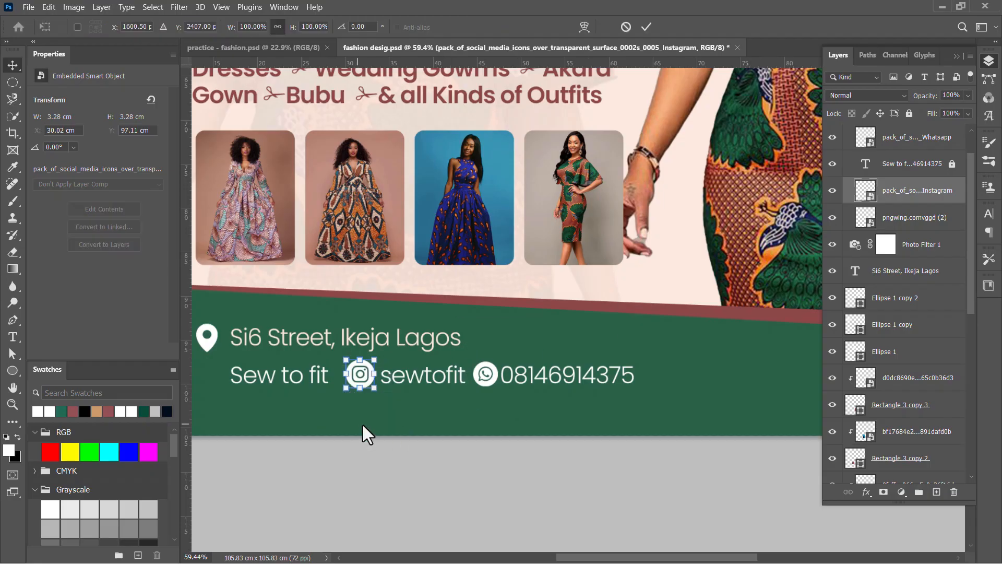
left_click_drag(582, 281, 302, 404)
mouse_move(354, 375)
left_mouse_down()
mouse_move(223, 374)
mouse_move(361, 376)
mouse_move(344, 377)
left_mouse_up()
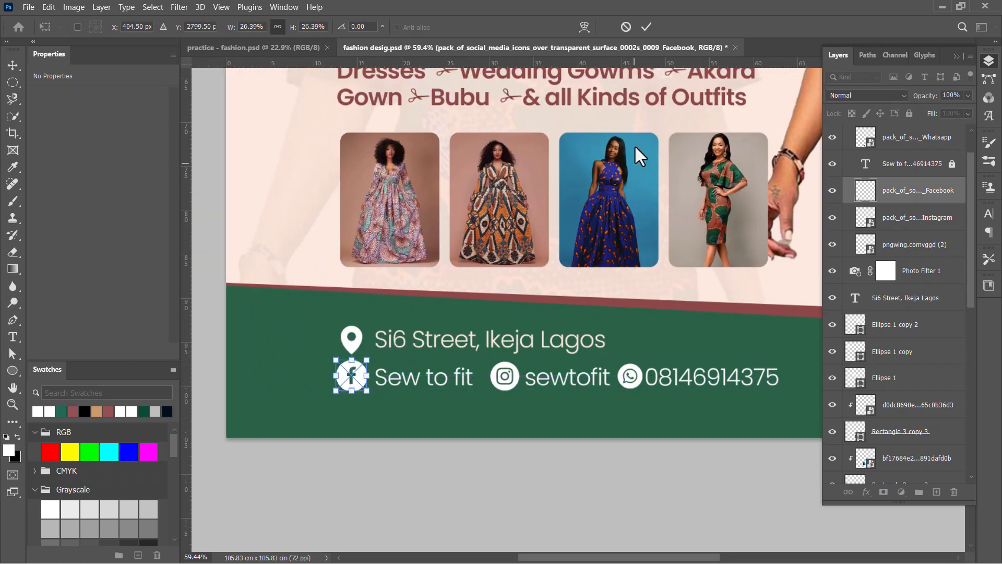
key("Return")
Unlock the lower contact text row and insert extra space before the phone number.
left_click(703, 376)
scroll(953, 214, "up", 5)
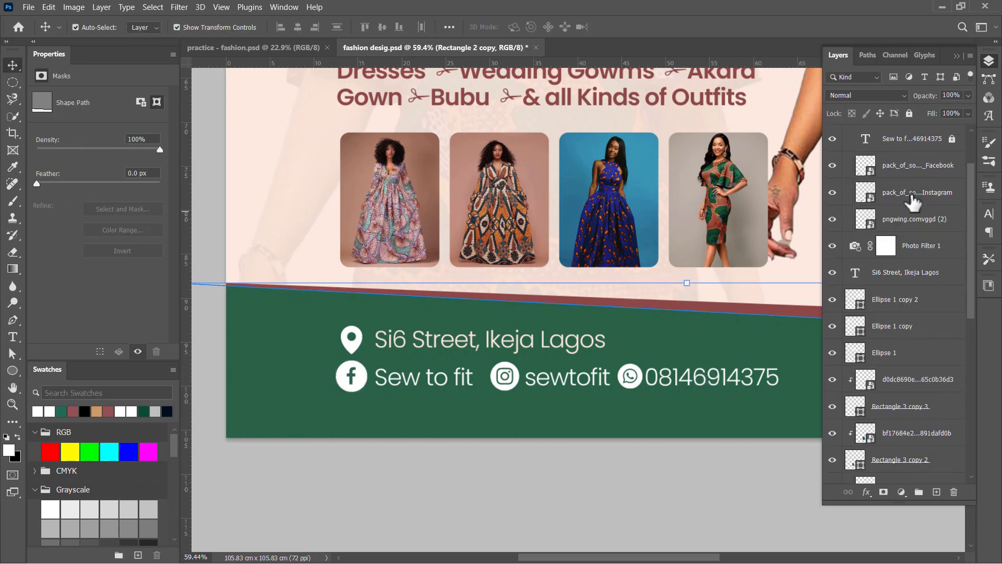
left_click(676, 376)
key("t")
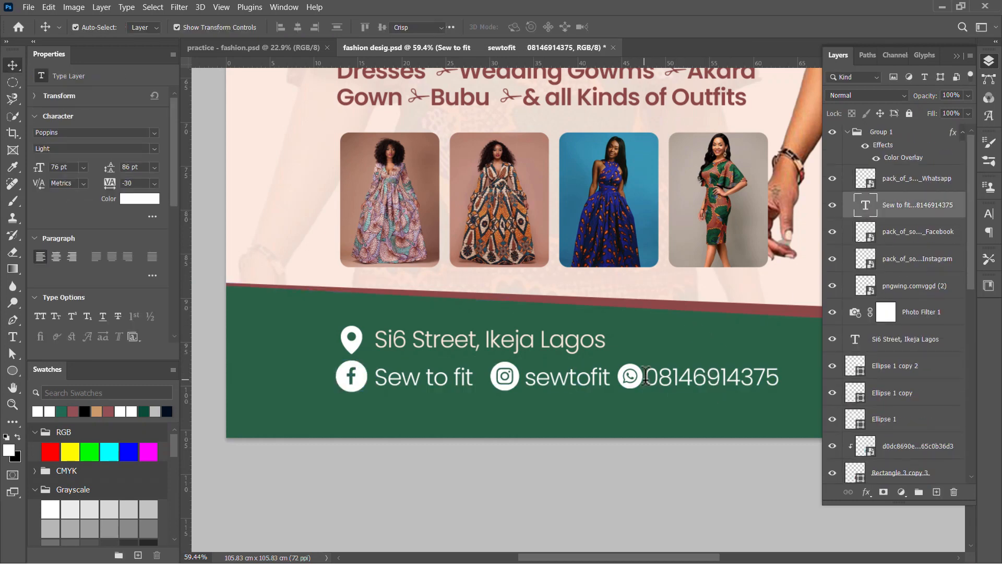
left_click(645, 376)
left_click(624, 27)
key("v")
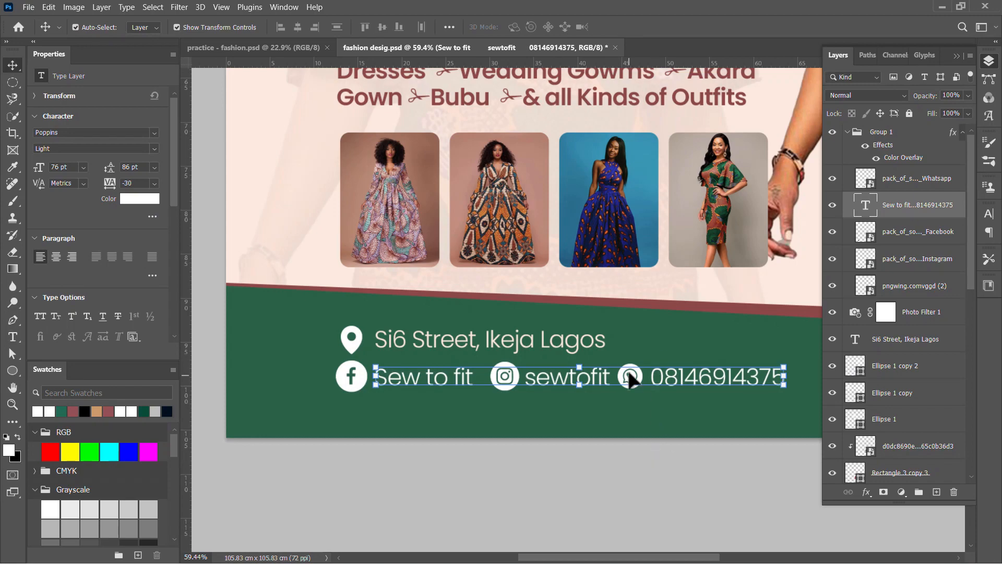
Nudge the WhatsApp icon right to X 44.8 cm in the gap between "sewtofit" and the phone number.
scroll(633, 369, "up", 10)
left_click(627, 353)
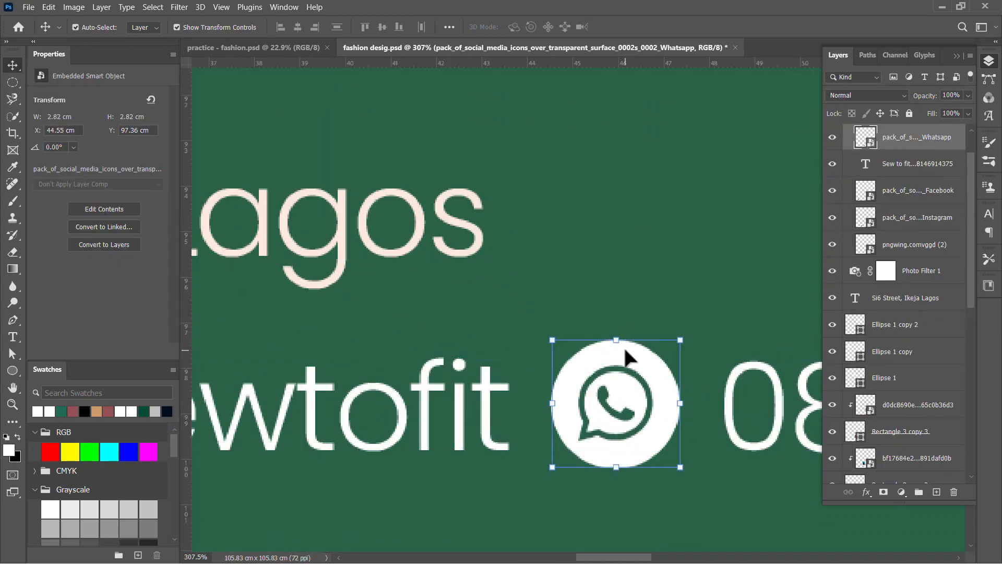
scroll(573, 381, "down", 8)
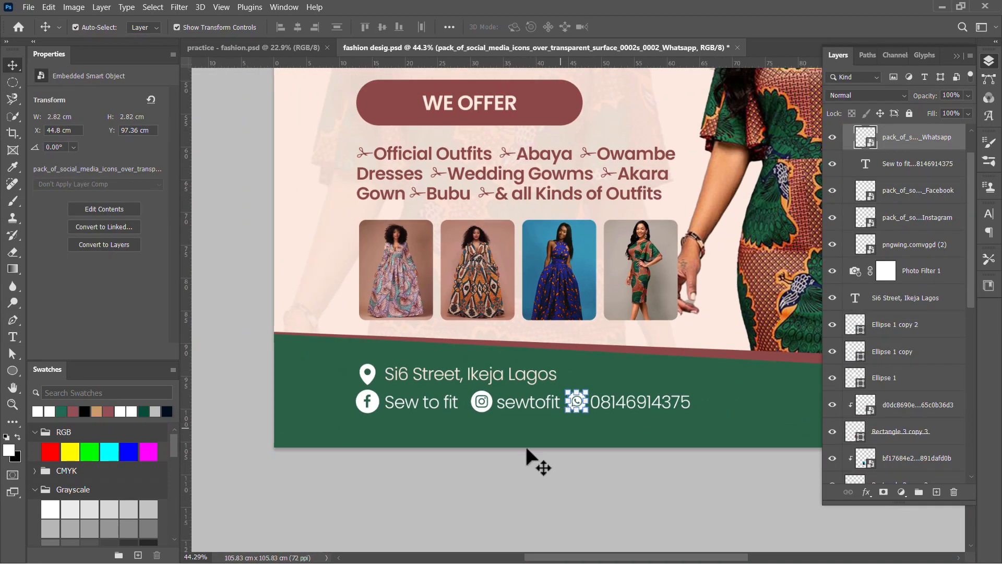
Shift the Facebook icon slightly to X 12.55 cm, Y 97.04 cm beneath the location pin and save the document.
scroll(373, 396, "up", 5)
left_click(431, 395)
left_click_drag(335, 392, 339, 394)
left_click(647, 29)
scroll(496, 348, "down", 4)
scroll(506, 361, "down", 8)
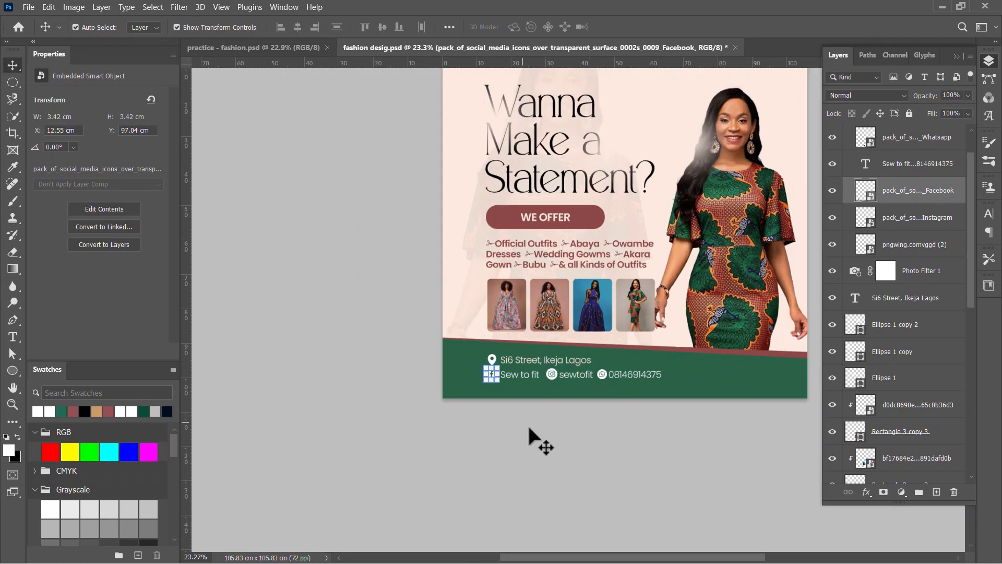
left_click(527, 424)
scroll(553, 397, "down", 2)
left_click_drag(601, 374, 502, 396)
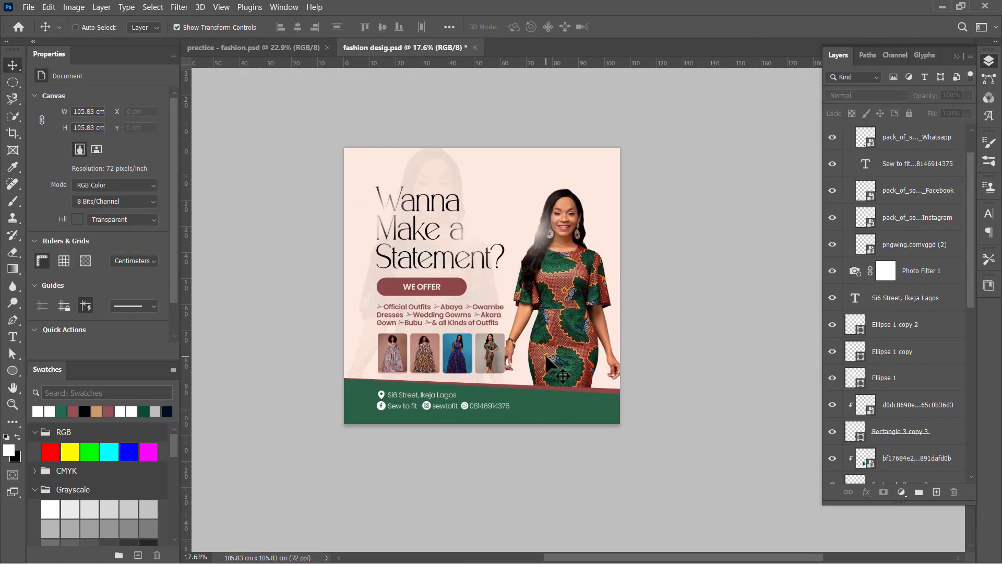
key("ctrl+s")
Place the Logo image in the green footer opposite the contact details, at X 81.91 cm, Y 95.67 cm.
key("alt+Tab")
left_click_drag(328, 243, 439, 205)
key("alt+Tab")
scroll(480, 293, "up", 3)
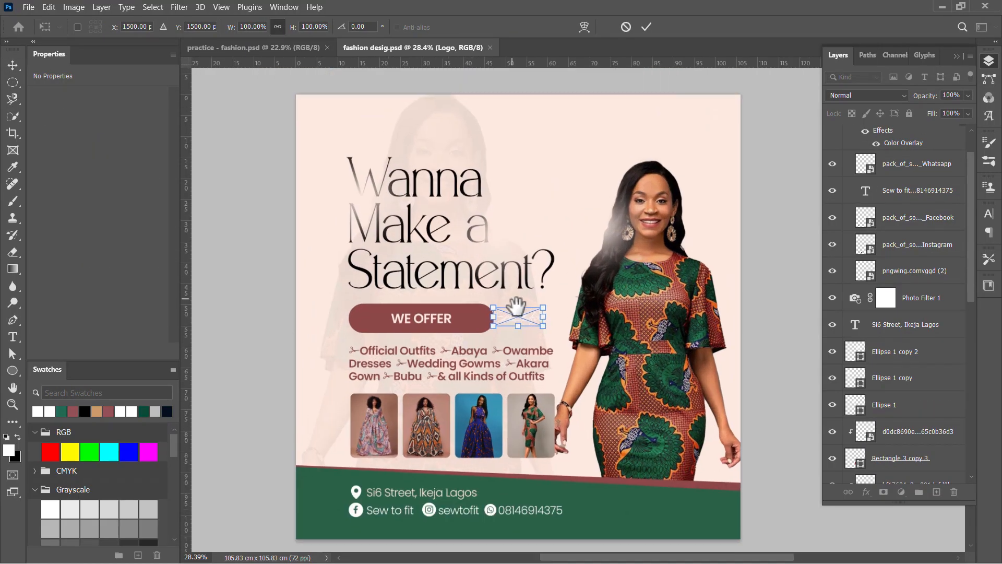
left_click_drag(515, 313, 679, 515)
left_click(644, 31)
scroll(564, 217, "down", 6)
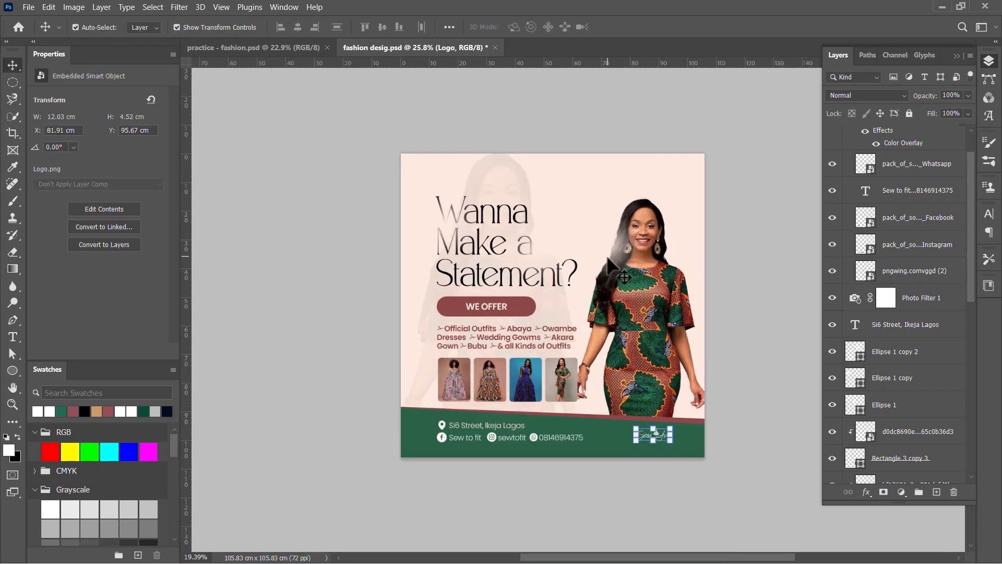
scroll(598, 240, "up", 4)
left_click(588, 149)
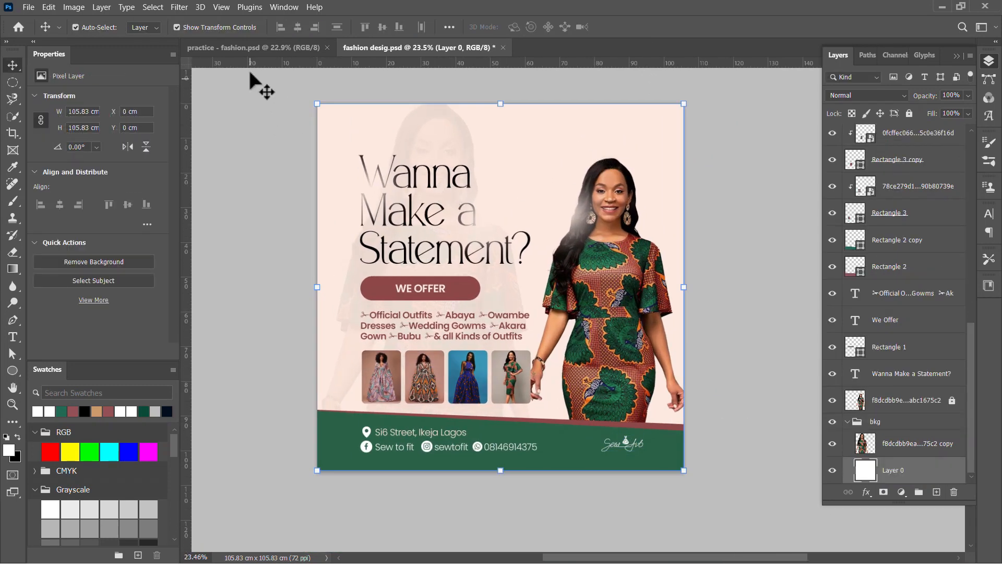
Add a drop shadow to the "Wanna Make a Statement?" headline with 40% opacity, 35° angle, 34 px distance and 35 px size.
left_click(252, 47)
left_click(440, 48)
left_click(438, 187)
left_click(867, 492)
left_click(892, 485)
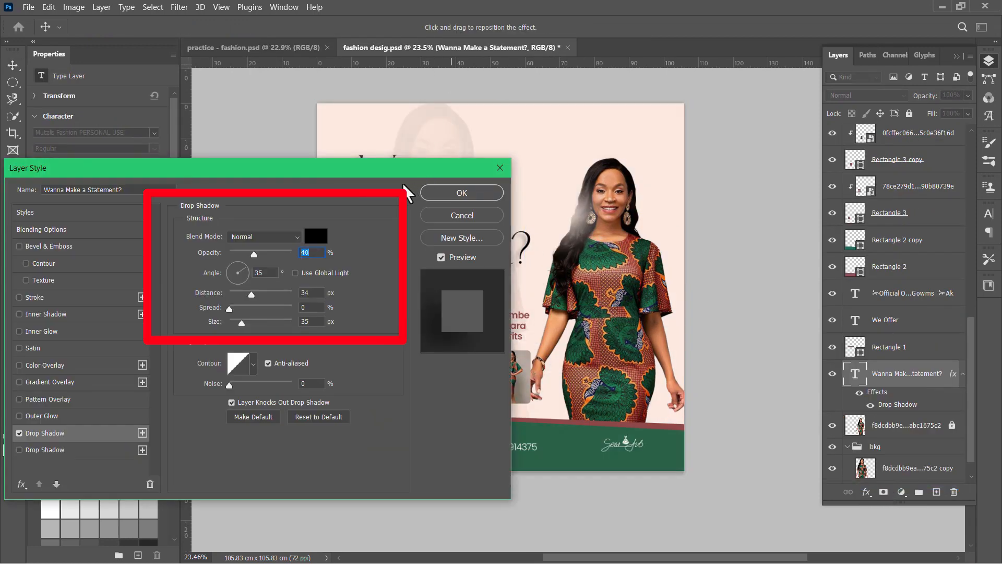
left_click_drag(445, 170, 199, 166)
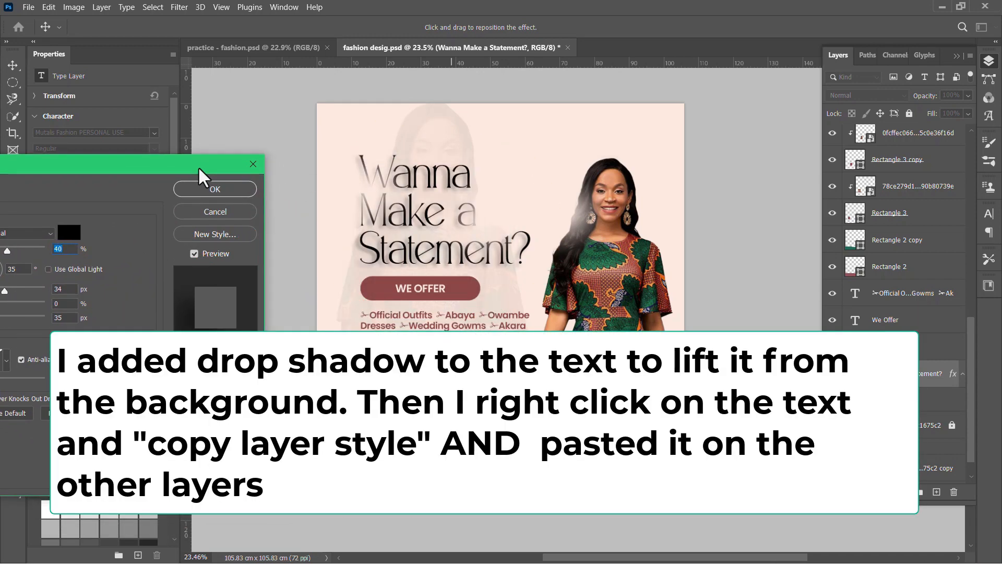
left_click(230, 189)
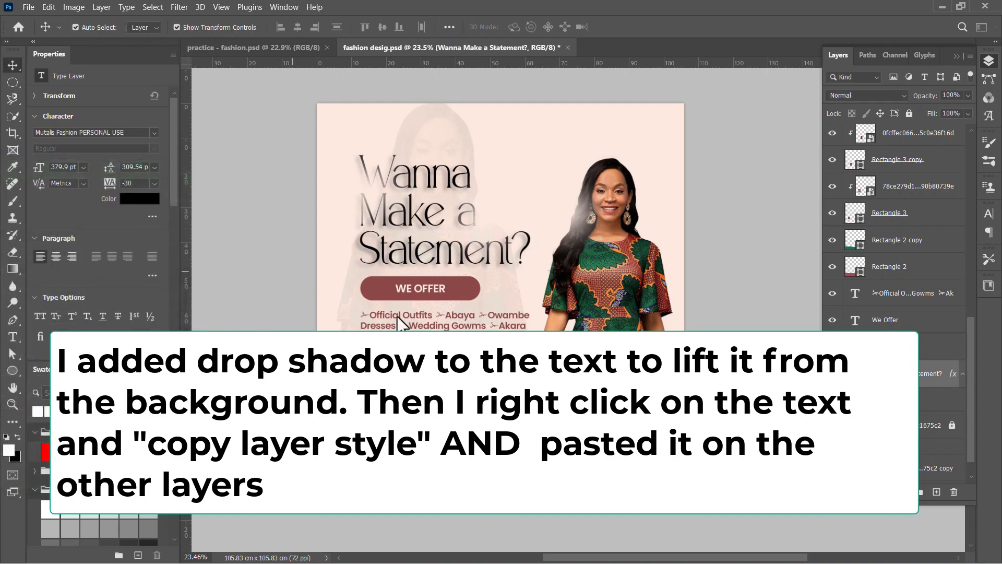
Copy the headline's layer style and paste it onto the rounded rectangle behind "WE OFFER".
right_click(920, 389)
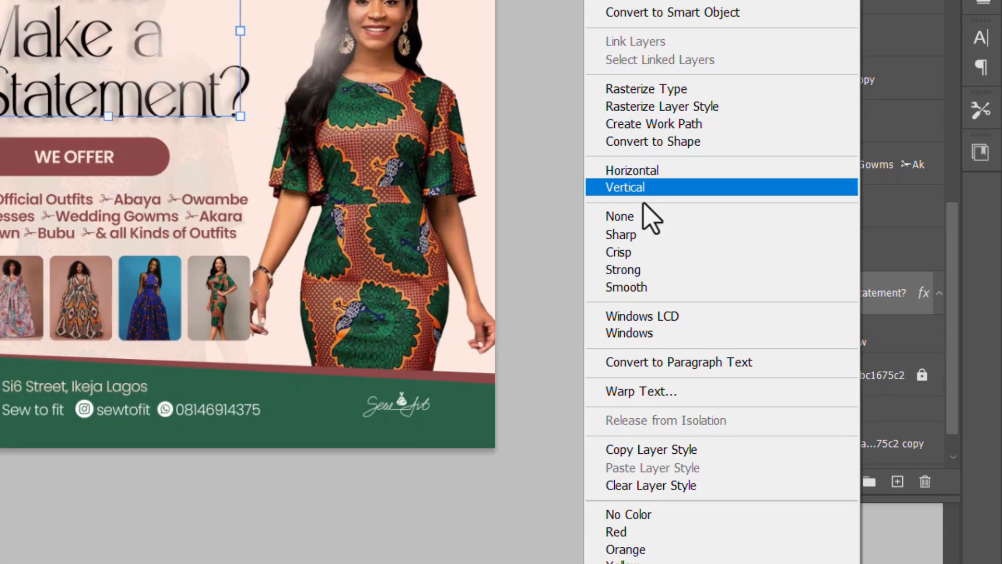
left_click(684, 451)
left_click(151, 162)
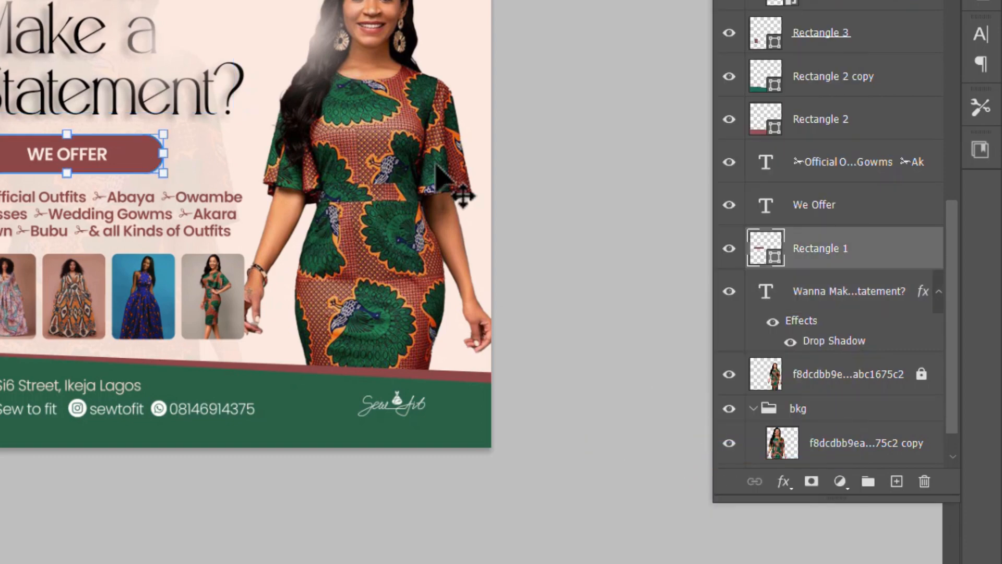
right_click(863, 246)
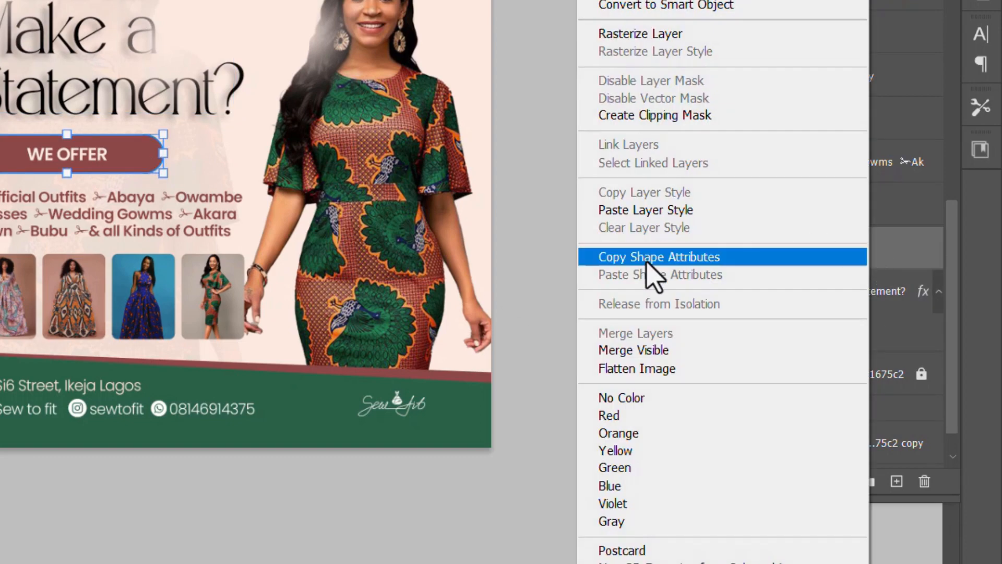
left_click(677, 210)
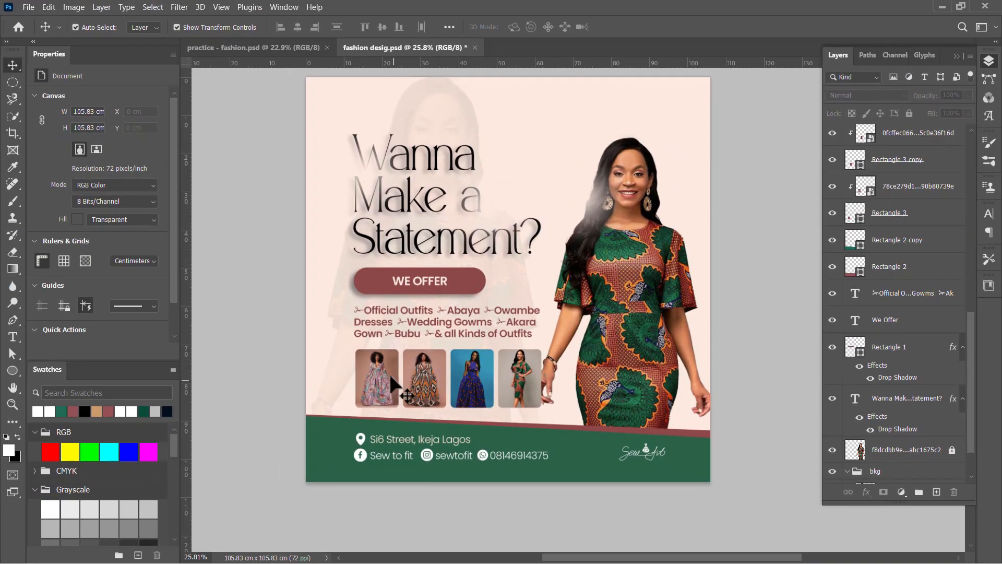
Paste the copied drop shadow style onto the four Rectangle 3 frames that hold the outfit photos.
left_click(391, 380)
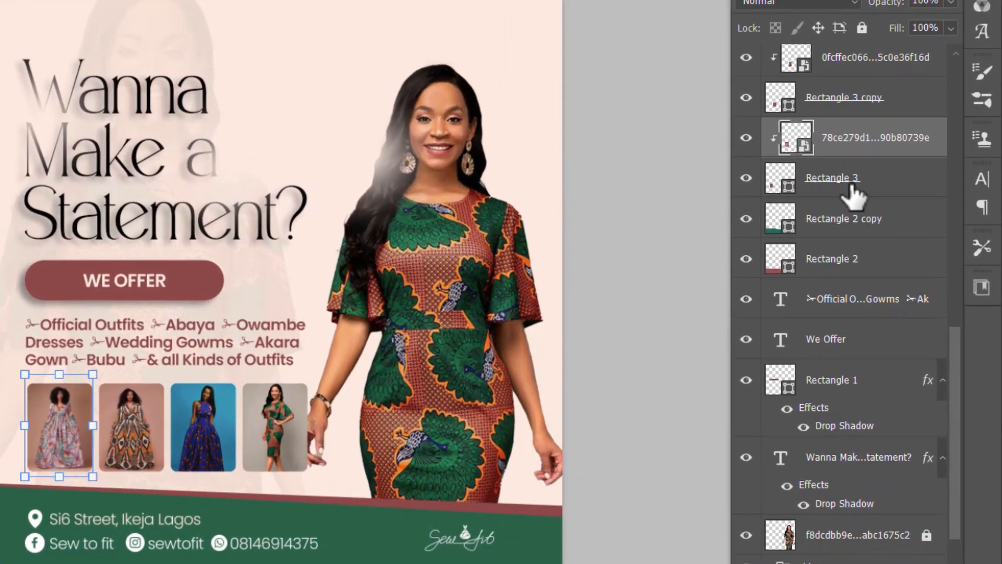
left_click(850, 188)
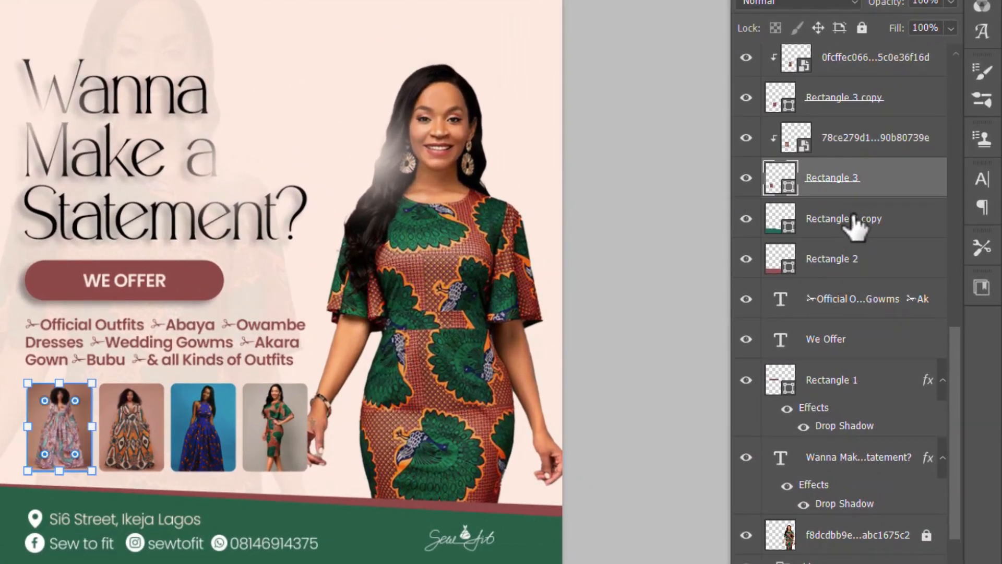
scroll(846, 188, "up", 3)
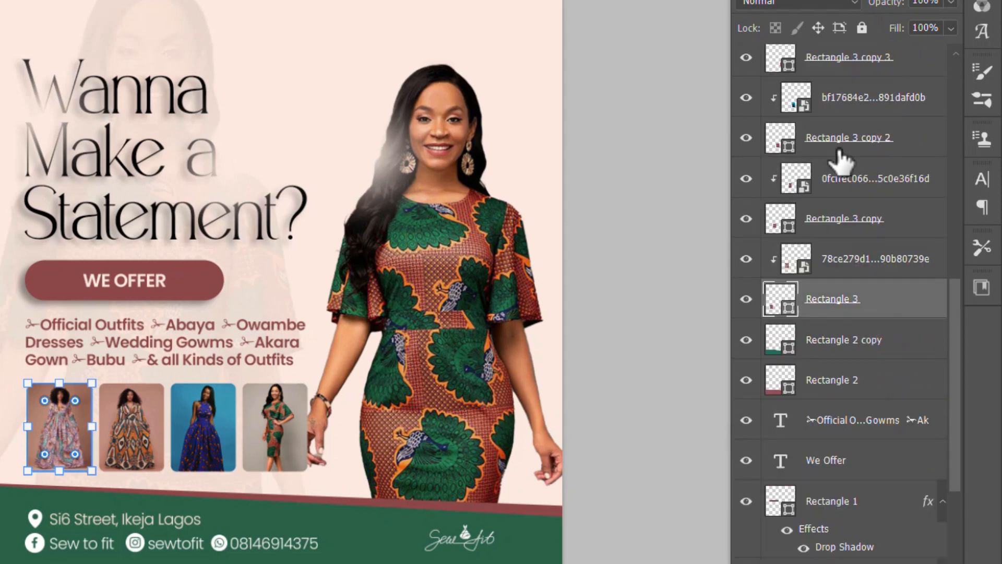
left_click(859, 220, "ctrl")
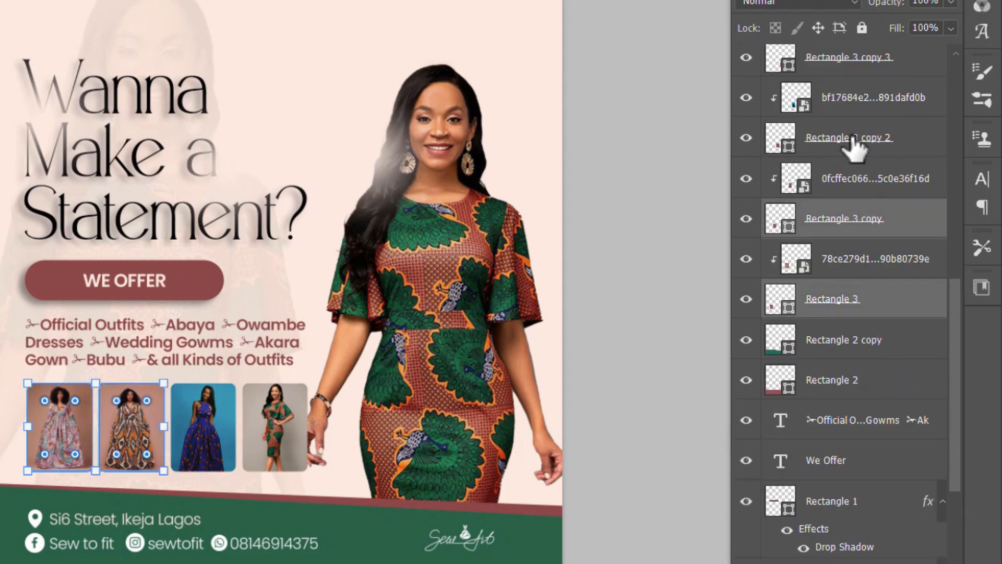
left_click(859, 138, "ctrl")
scroll(877, 113, "up", 2)
left_click(862, 140, "ctrl")
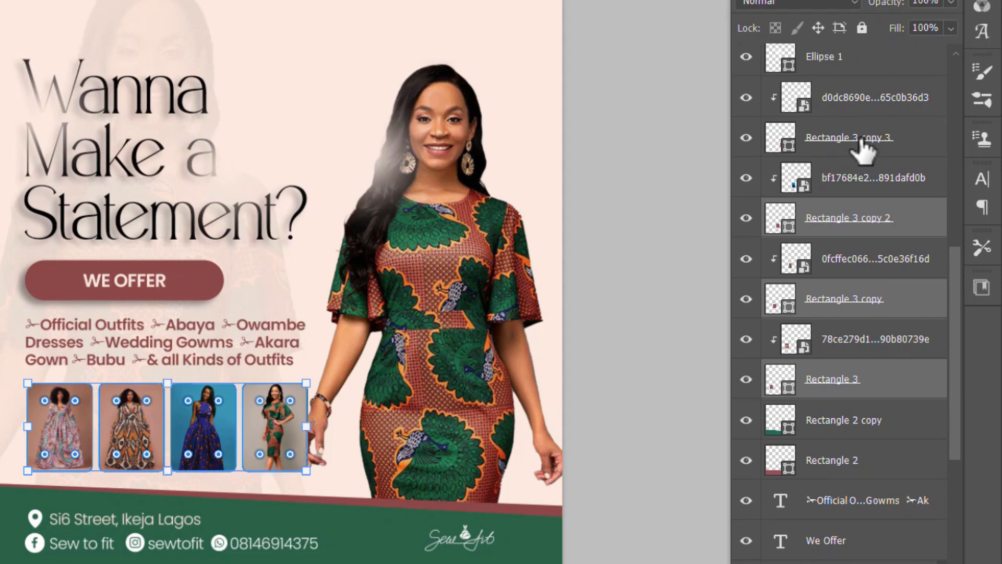
right_click(860, 140)
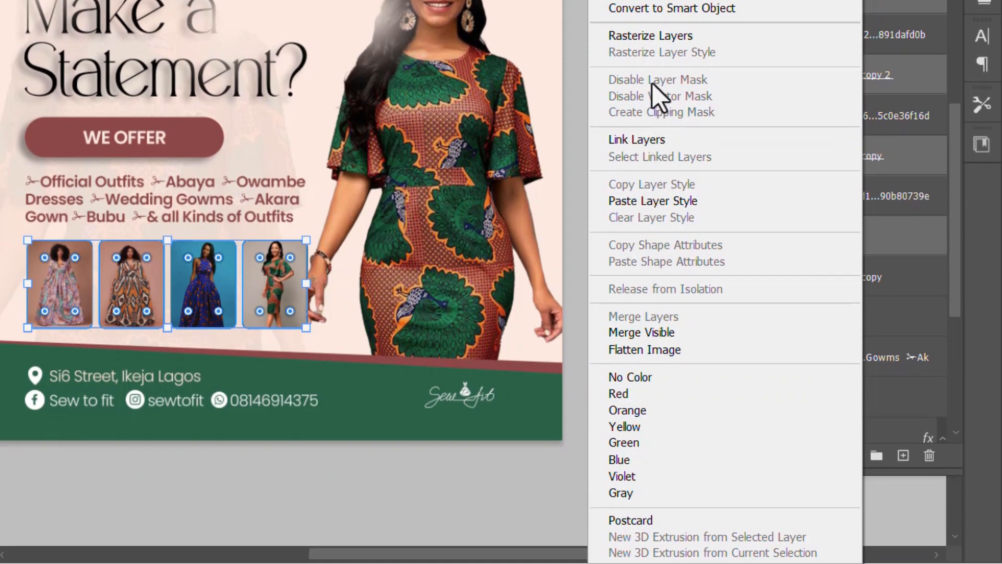
left_click(672, 202)
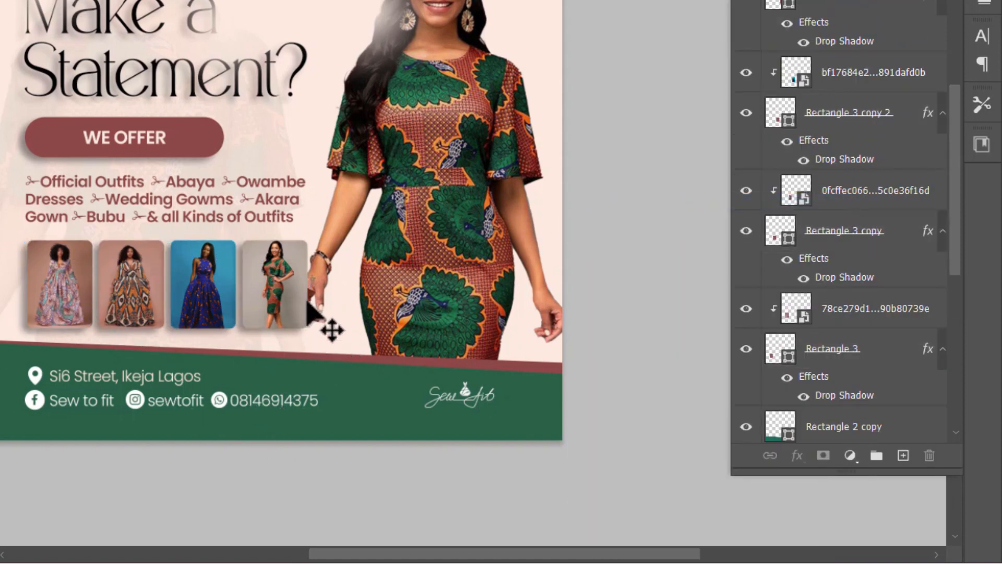
Unlock the model cut-out layer and give it a drop shadow with 16% opacity and 89 px distance.
scroll(309, 237, "up", 1)
left_click(473, 158)
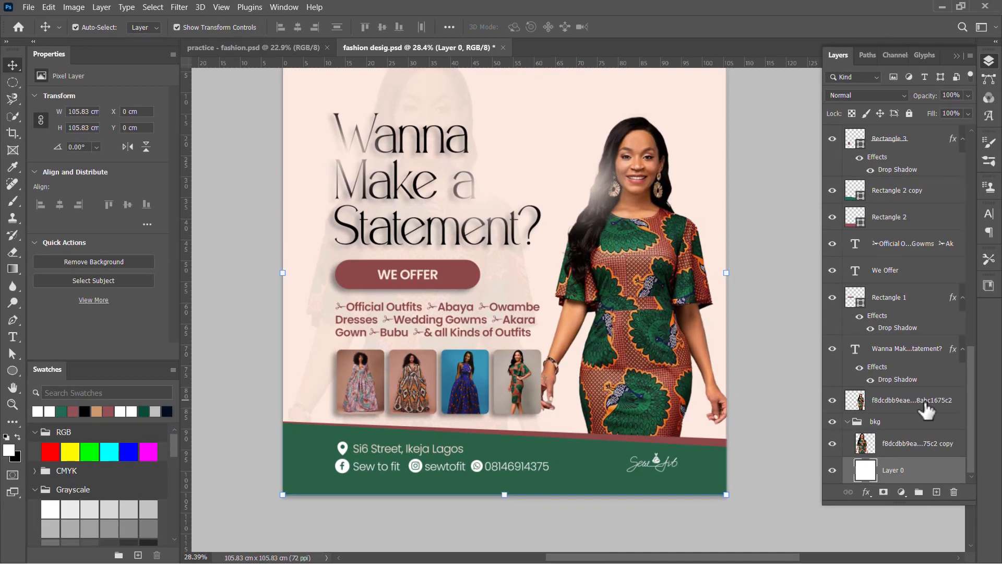
left_click(924, 409)
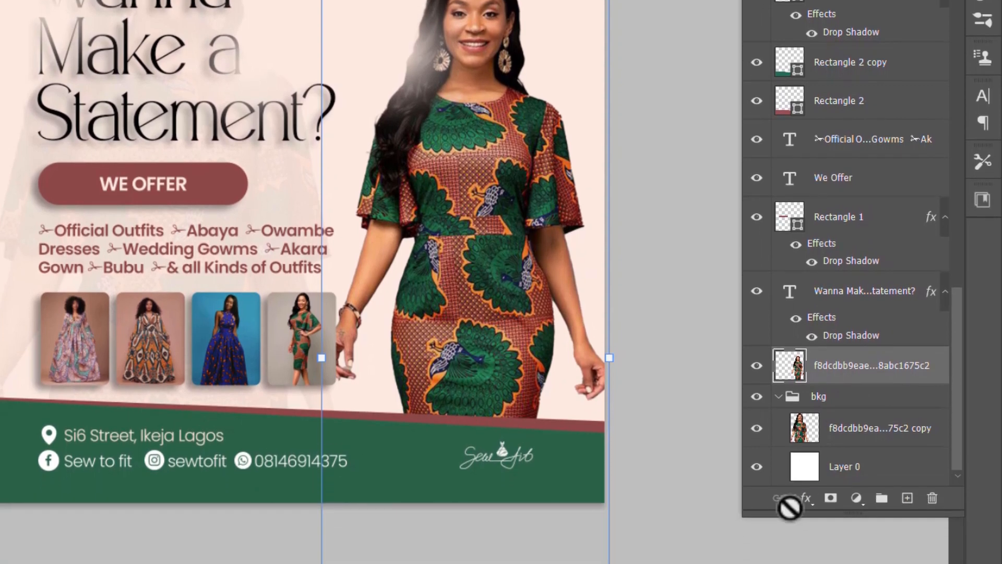
left_click(813, 499)
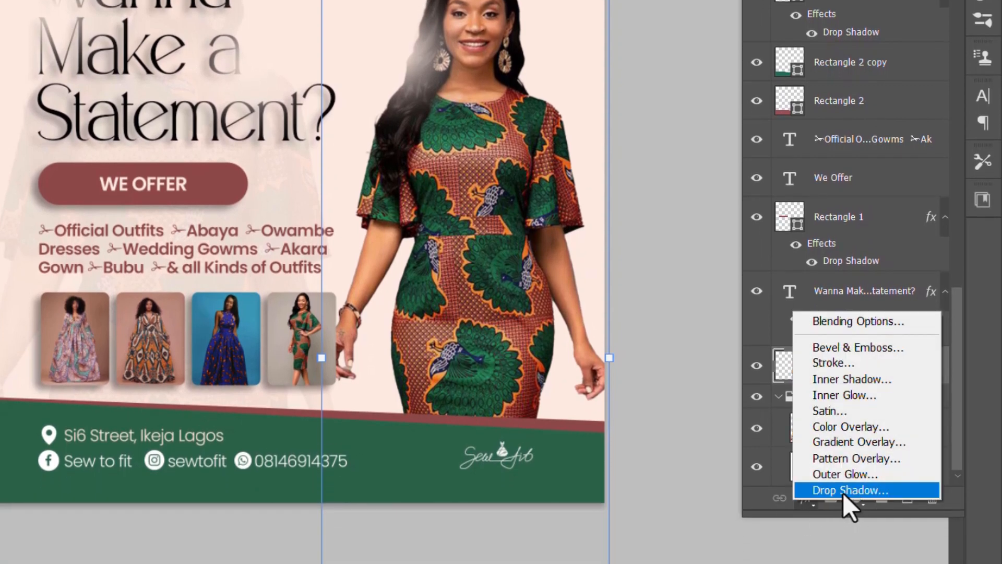
left_click(849, 490)
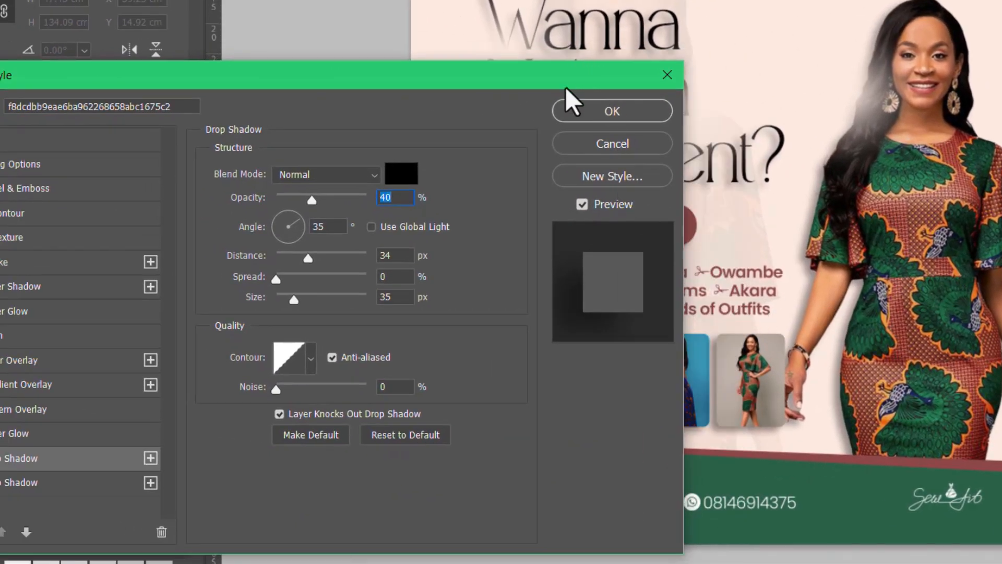
left_click_drag(558, 87, 589, 71)
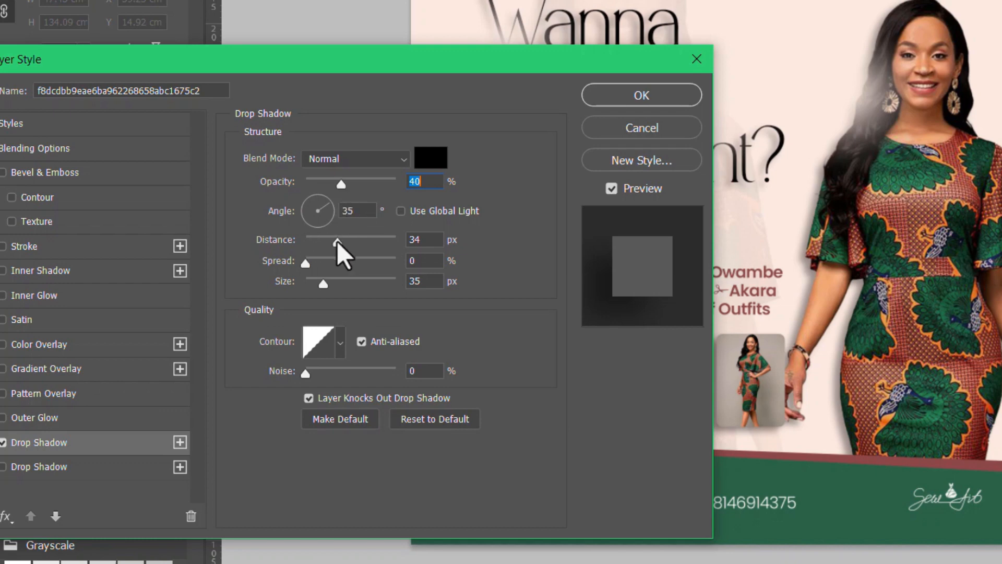
left_click_drag(338, 241, 371, 237)
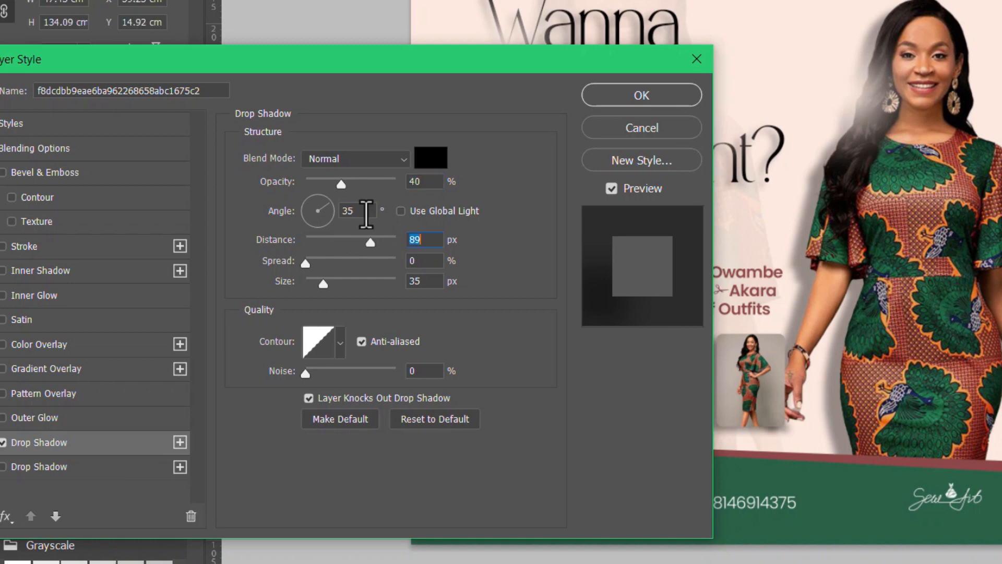
left_click_drag(337, 180, 314, 189)
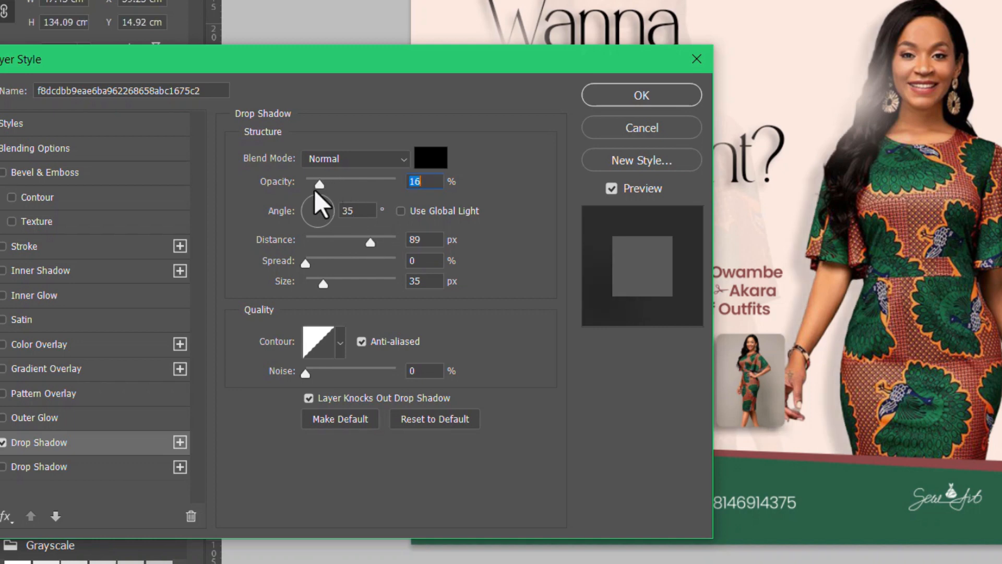
left_click(668, 92)
Deselect the model layer, save the flyer and compare it with the practice - fashion.psd version.
scroll(712, 253, "down", 2)
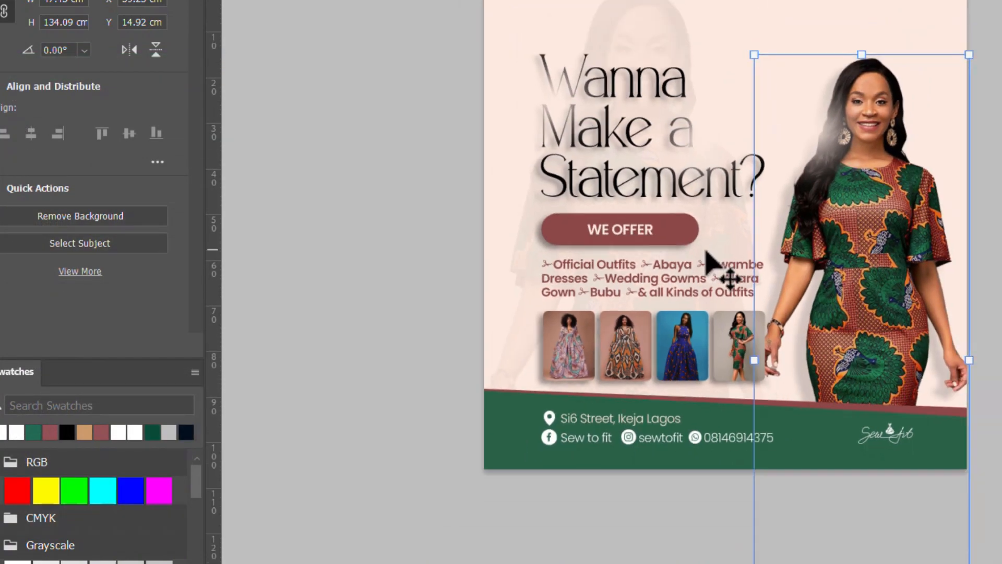
scroll(707, 256, "down", 3)
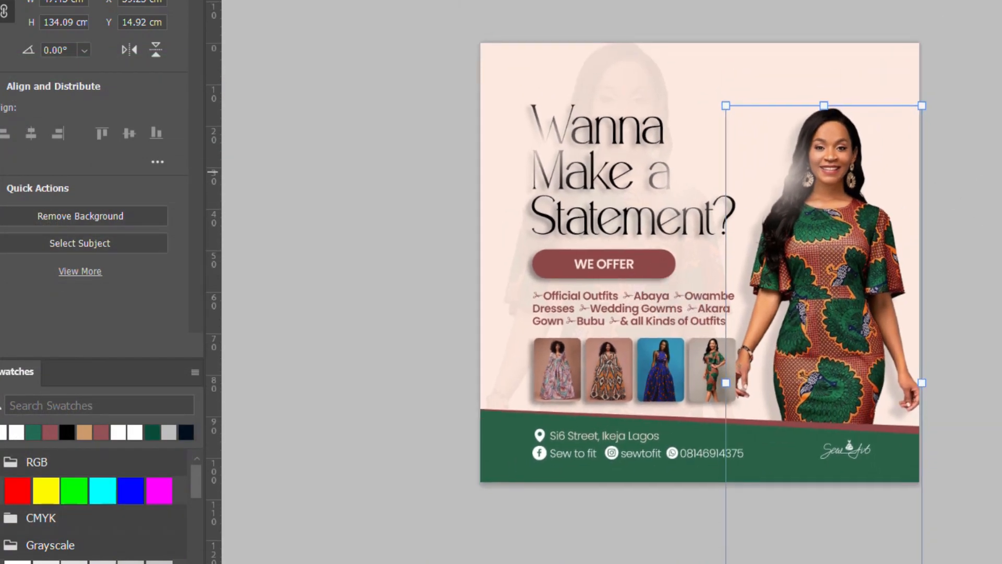
left_click(998, 173)
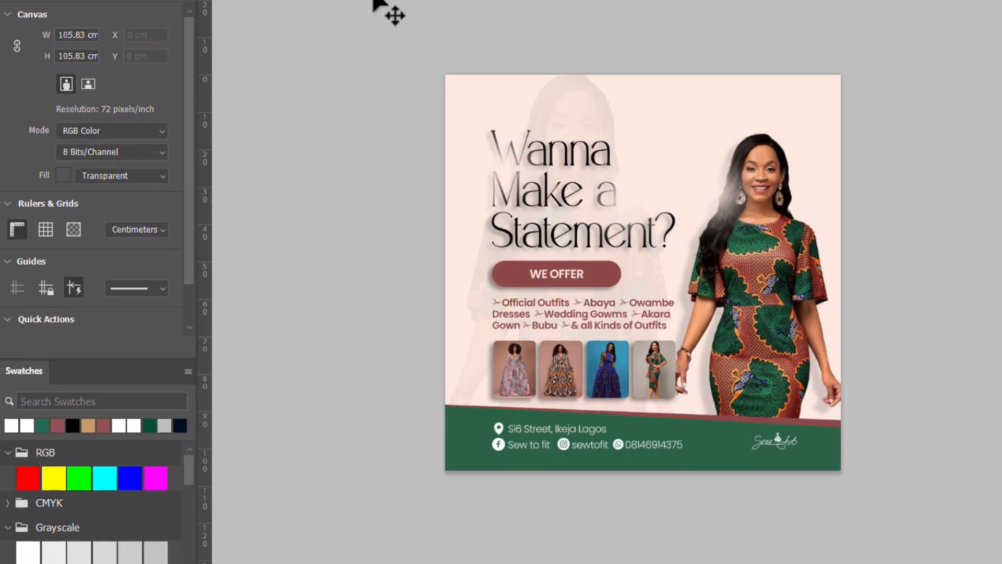
key("ctrl+s")
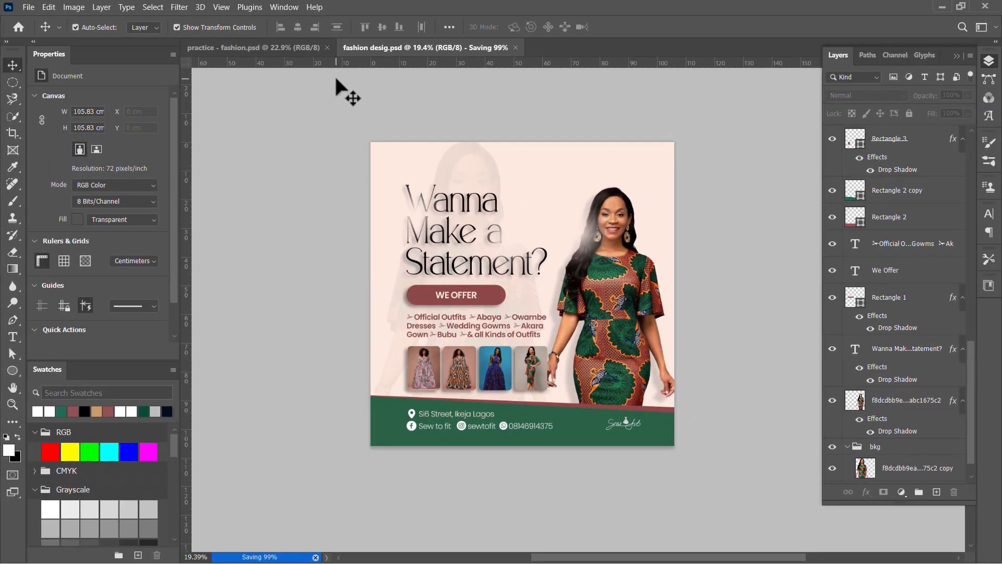
left_click(264, 47)
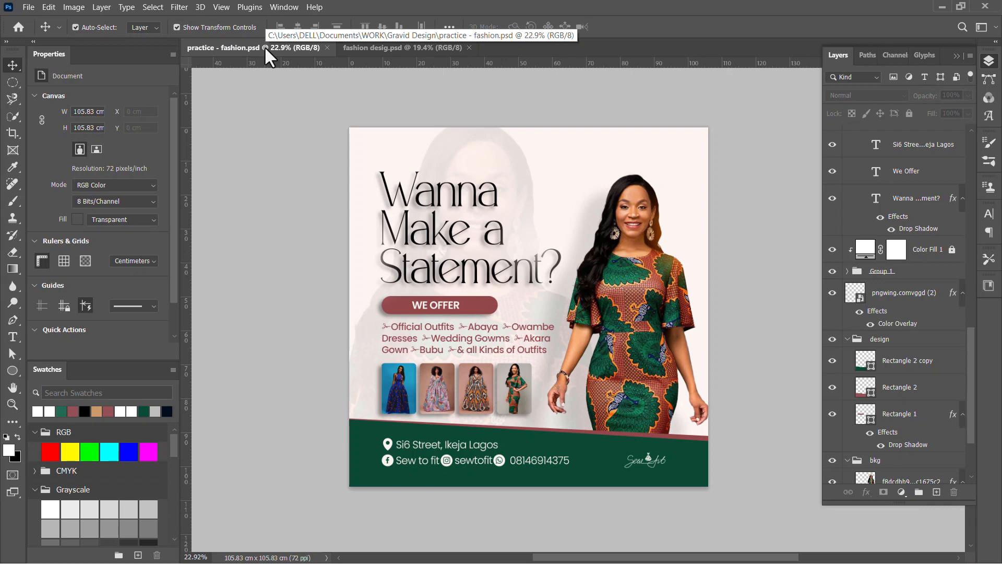
left_click(393, 47)
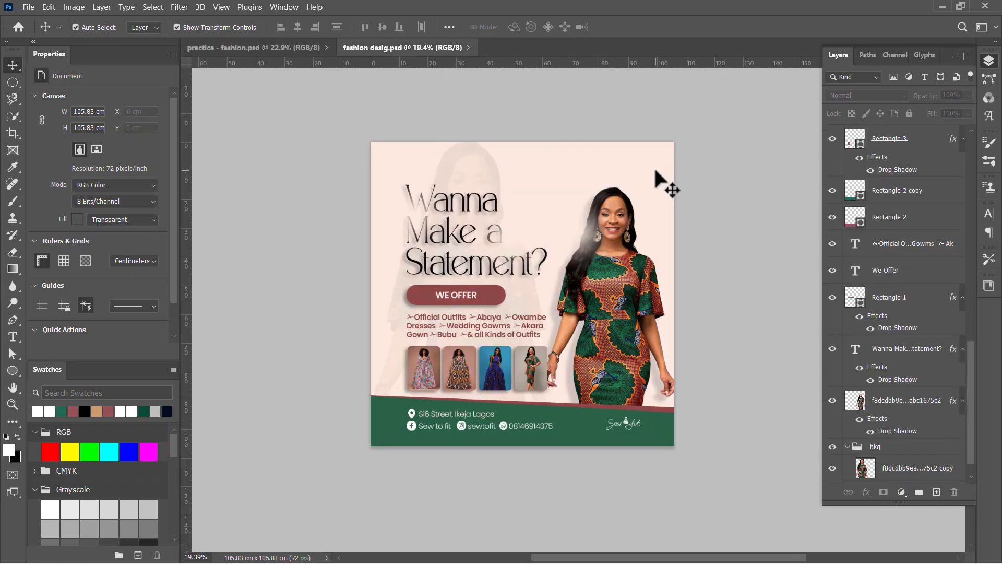
Move the Photo Filter 1 adjustment layer to the top of the layer stack, above the Logo layer.
scroll(930, 209, "up", 8)
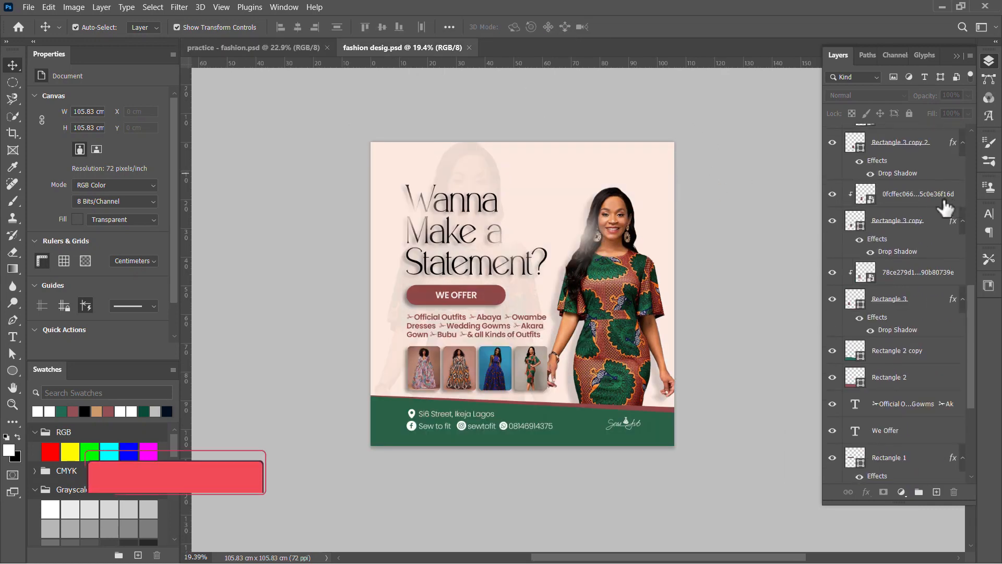
scroll(924, 201, "up", 10)
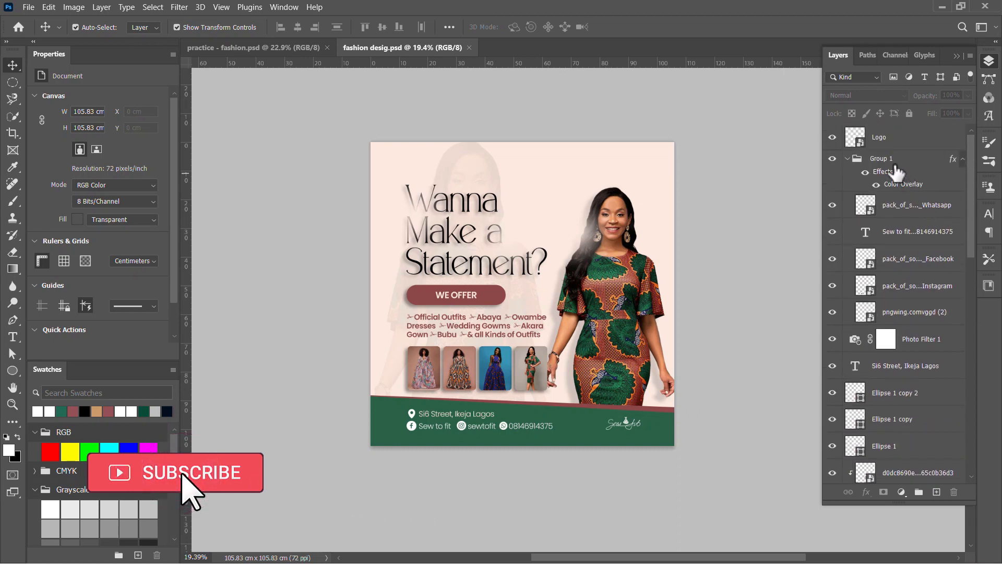
scroll(909, 314, "down", 1)
left_click(910, 316)
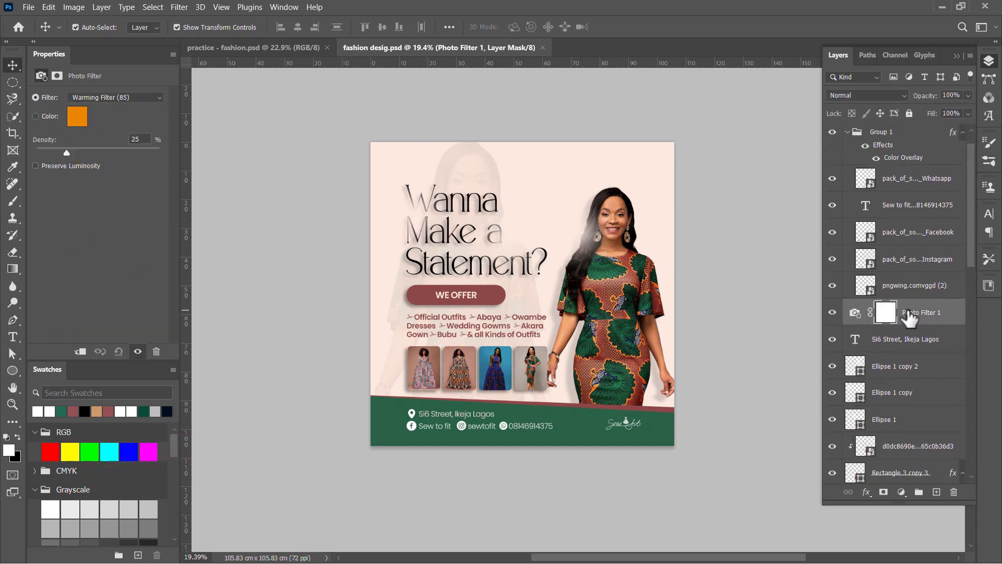
key("ctrl+shift+bracketleft")
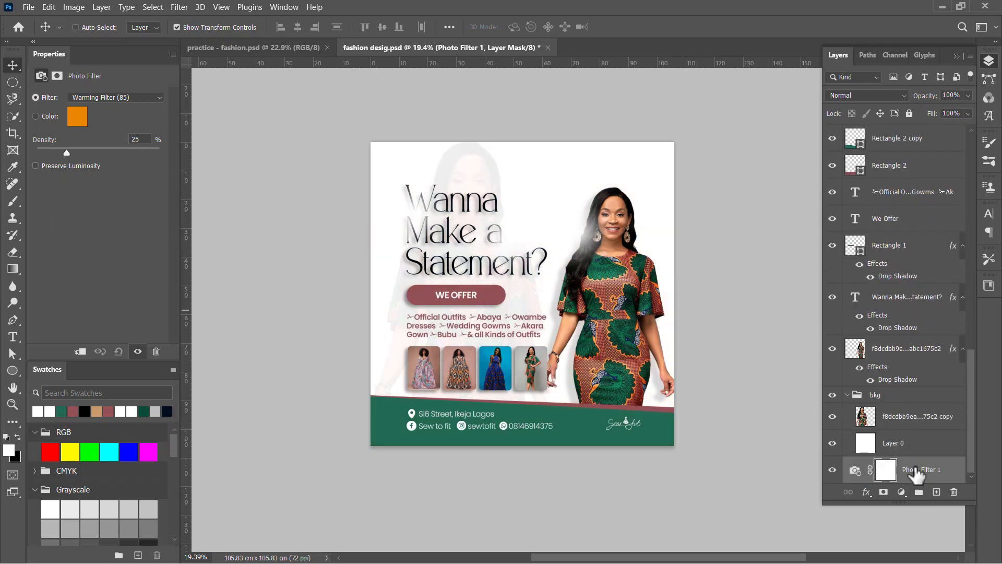
key("ctrl+shift+bracketright")
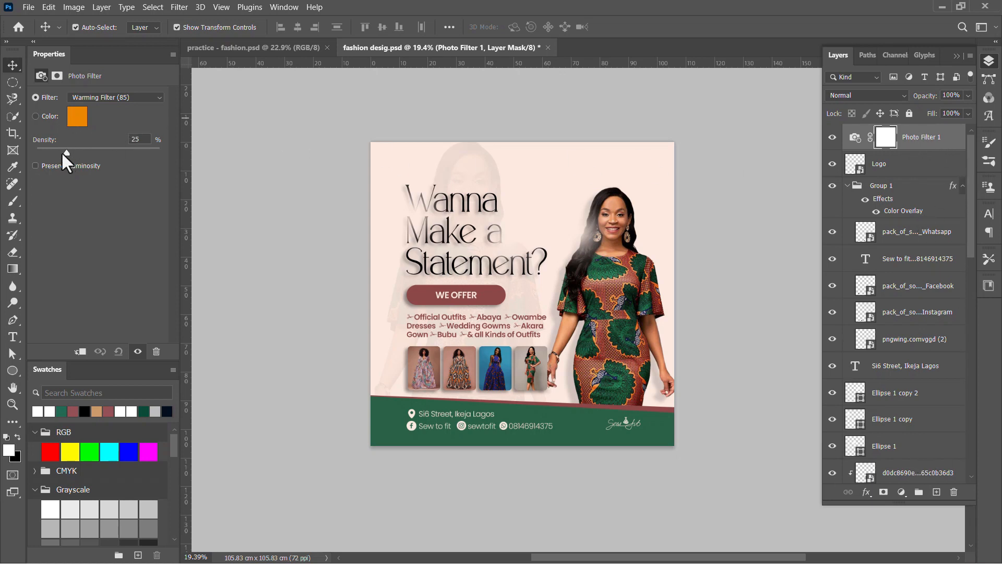
Set the warming filter's density to 7% and compare the flyer with the practice - fashion.psd version.
left_click_drag(61, 152, 45, 154)
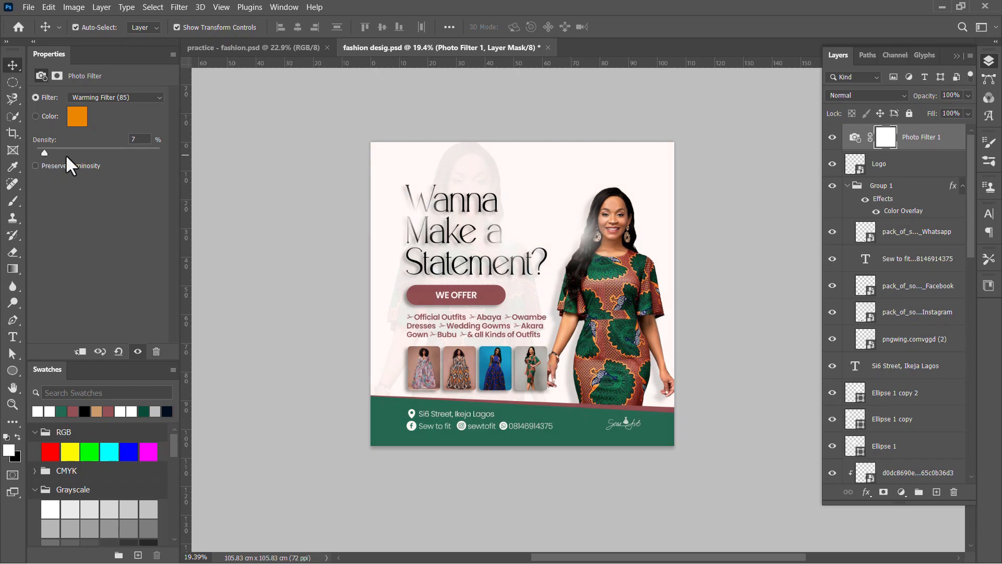
left_click(274, 48)
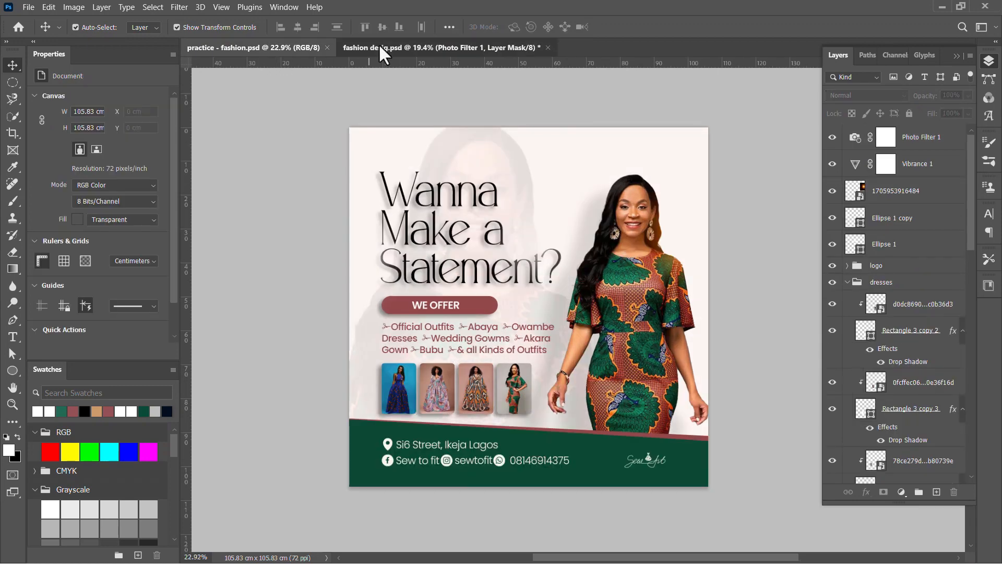
left_click(379, 46)
left_click(295, 48)
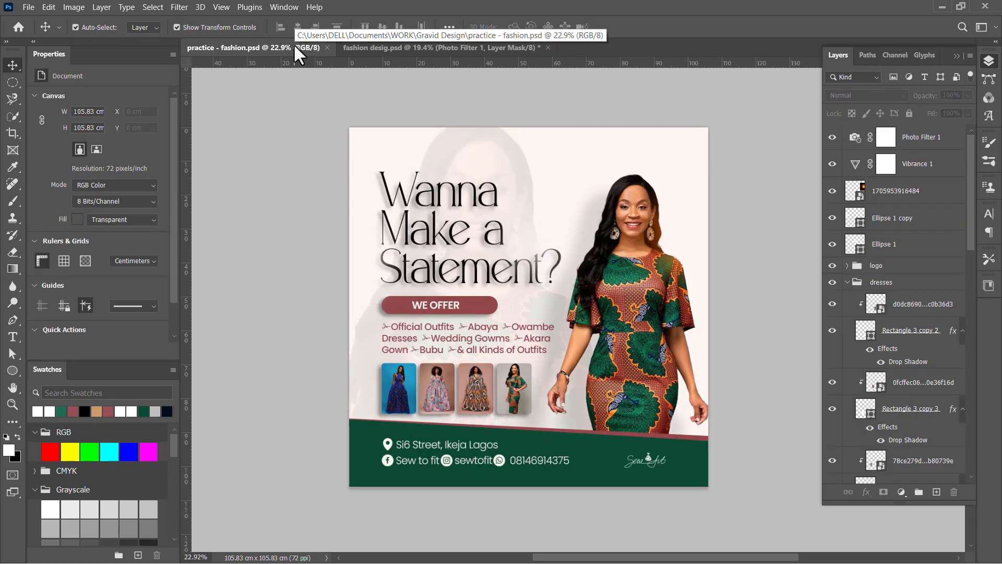
left_click(382, 50)
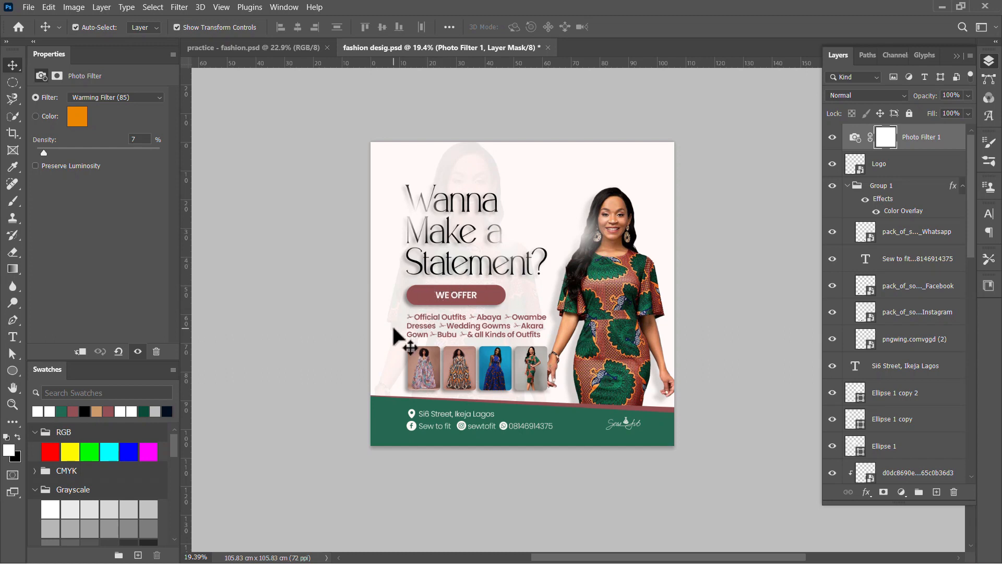
Enlarge the "Wanna Make a Statement?" headline to about 108%, keeping it just above the "WE OFFER" shape, and deselect it.
left_click(443, 248)
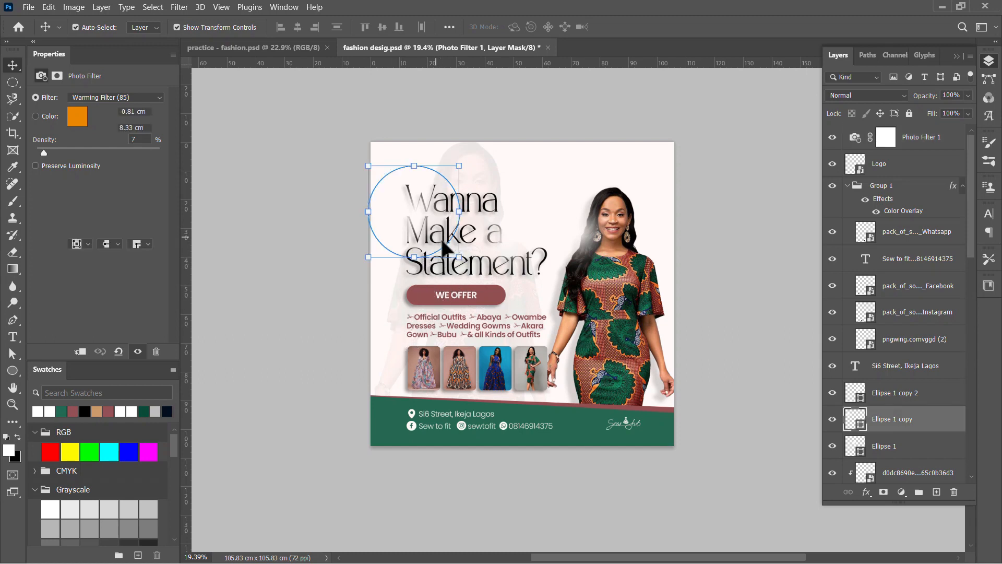
left_click(481, 275)
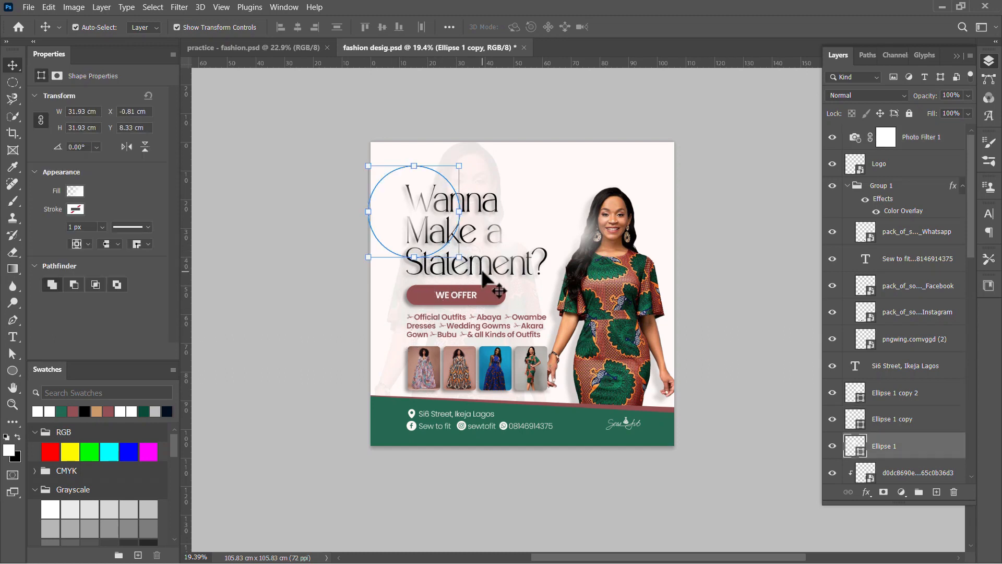
left_click(445, 271)
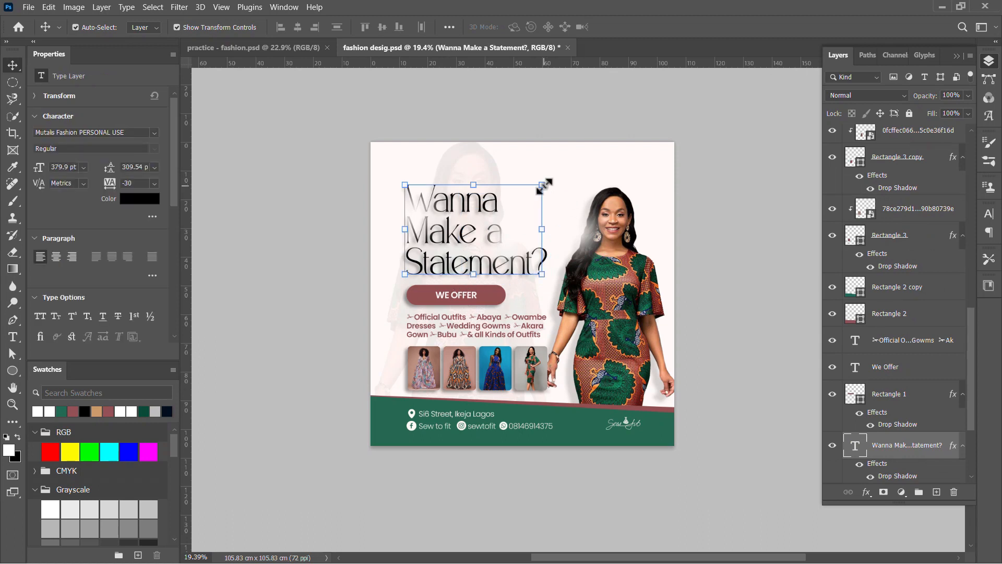
mouse_move(543, 184)
left_mouse_down()
mouse_move(563, 171)
mouse_move(554, 168)
left_mouse_up()
key("ctrl+z")
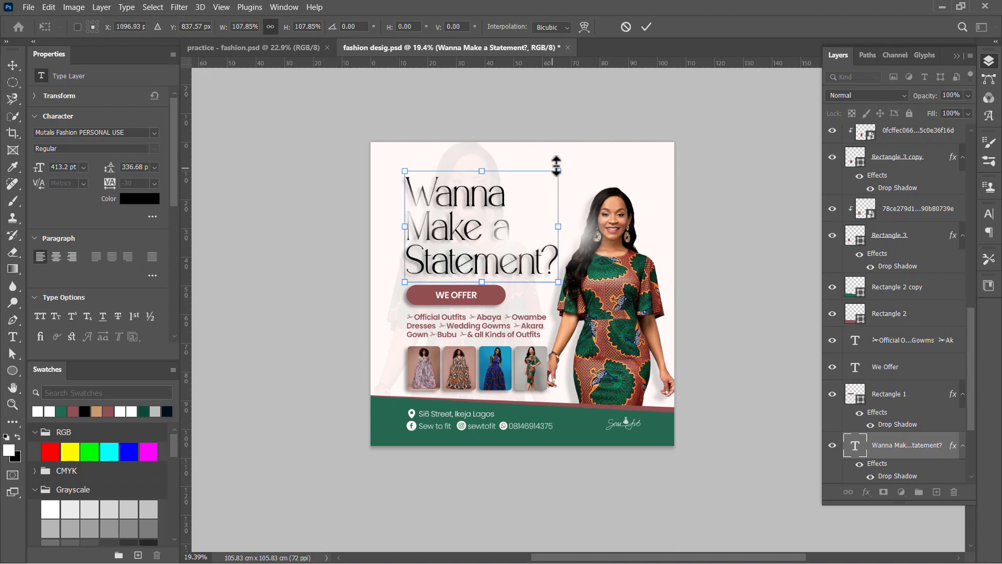
left_click(647, 26)
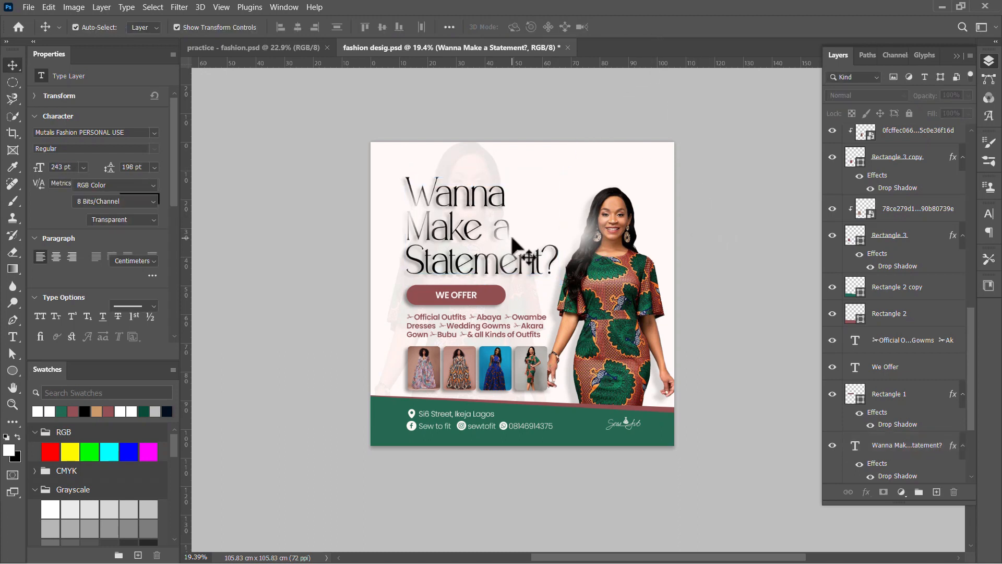
left_click_drag(512, 238, 520, 235)
left_click(732, 243)
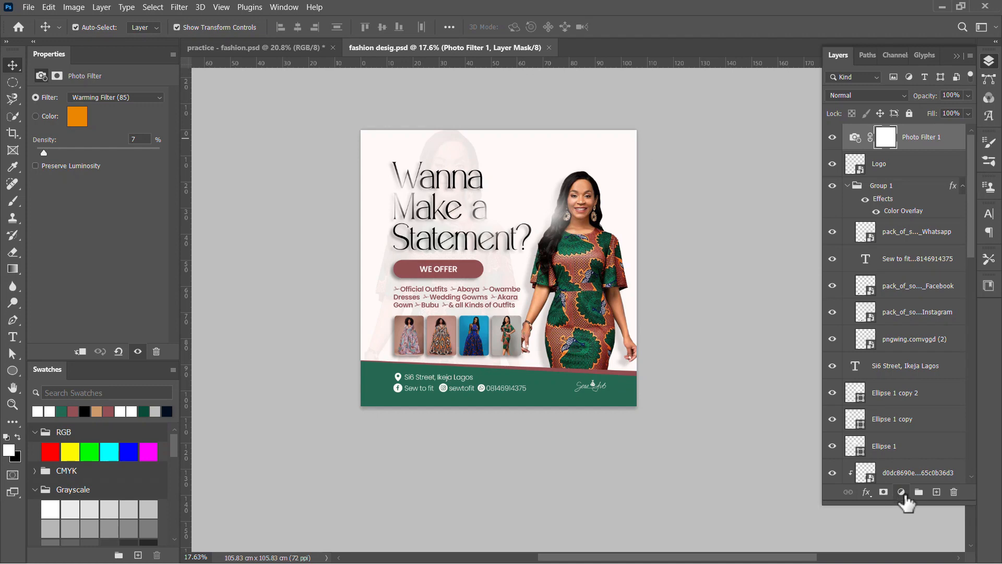
Add a Vibrance adjustment layer above Photo Filter 1 with its vibrance set to +68.
left_click(902, 493)
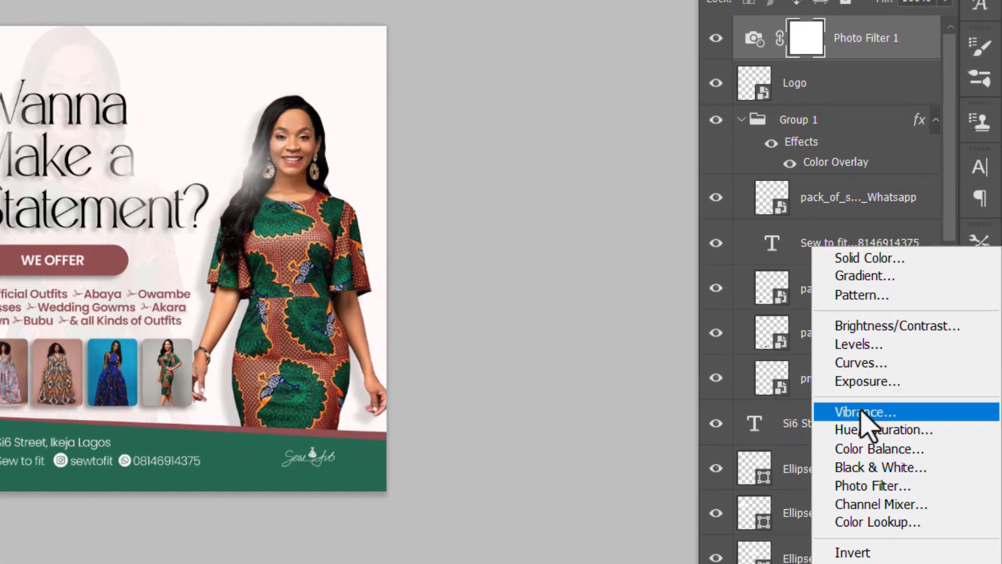
left_click(863, 412)
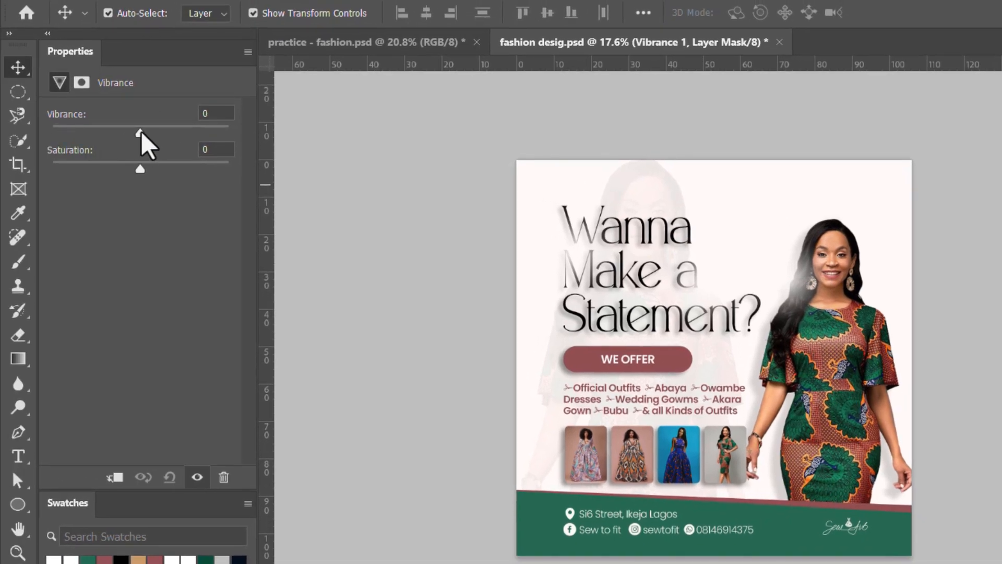
left_click_drag(140, 133, 197, 140)
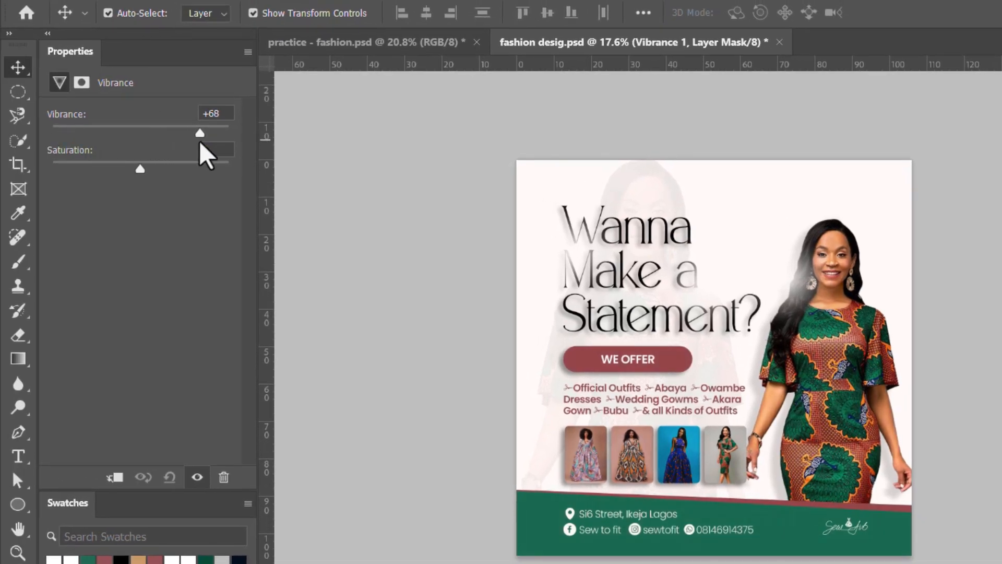